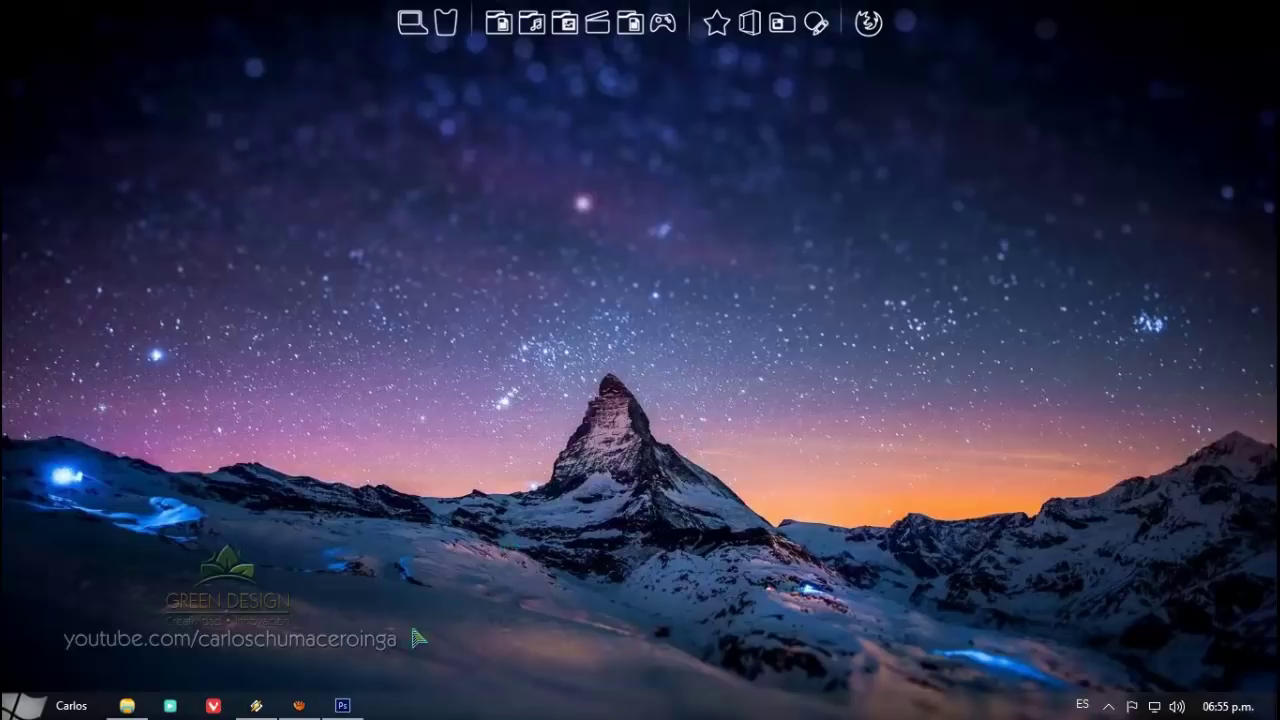
Step: Restore the Photoshop window showing the finished 'Efecto Glitch.psd' from the taskbar
{"action": "left_click", "coordinate": [343, 705]}
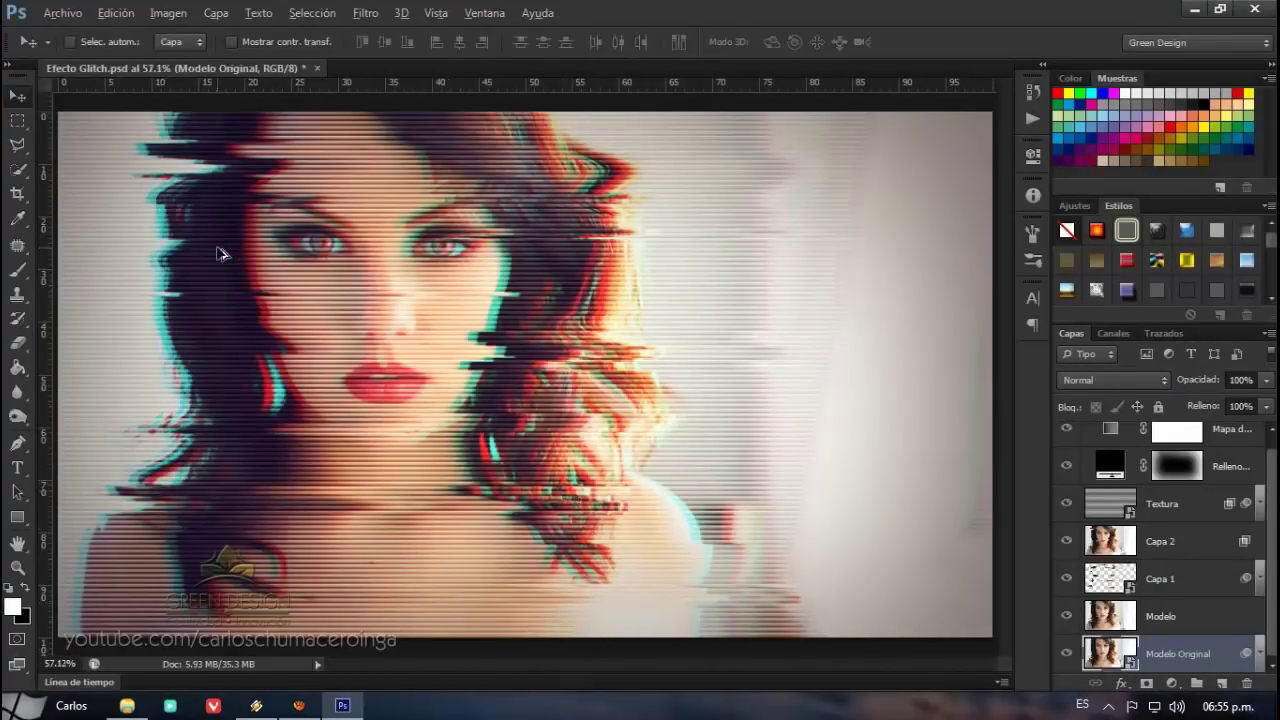
{"action": "scroll", "coordinate": [218, 253], "scroll_direction": "up", "scroll_amount": 2}
{"action": "scroll", "coordinate": [220, 263], "scroll_direction": "up", "scroll_amount": 1}
{"action": "scroll", "coordinate": [690, 438], "scroll_direction": "up", "scroll_amount": 1}
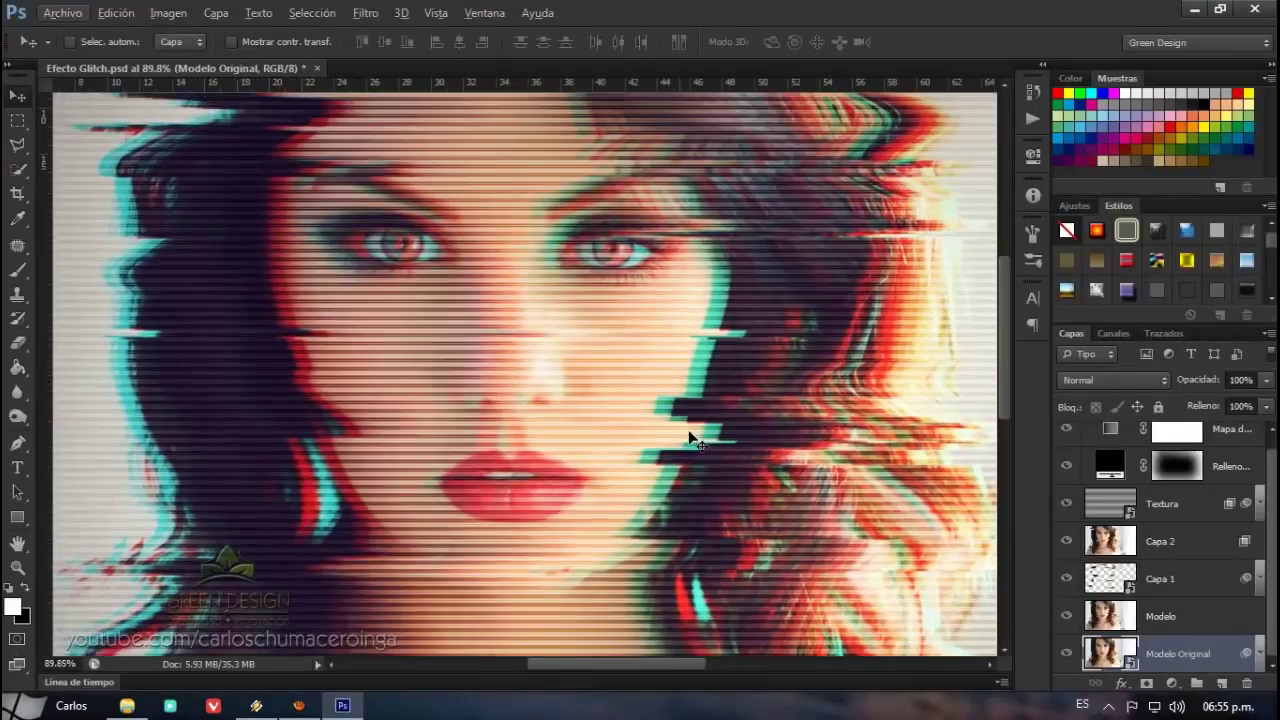
{"action": "left_click_drag", "start_coordinate": [690, 438], "coordinate": [702, 486]}
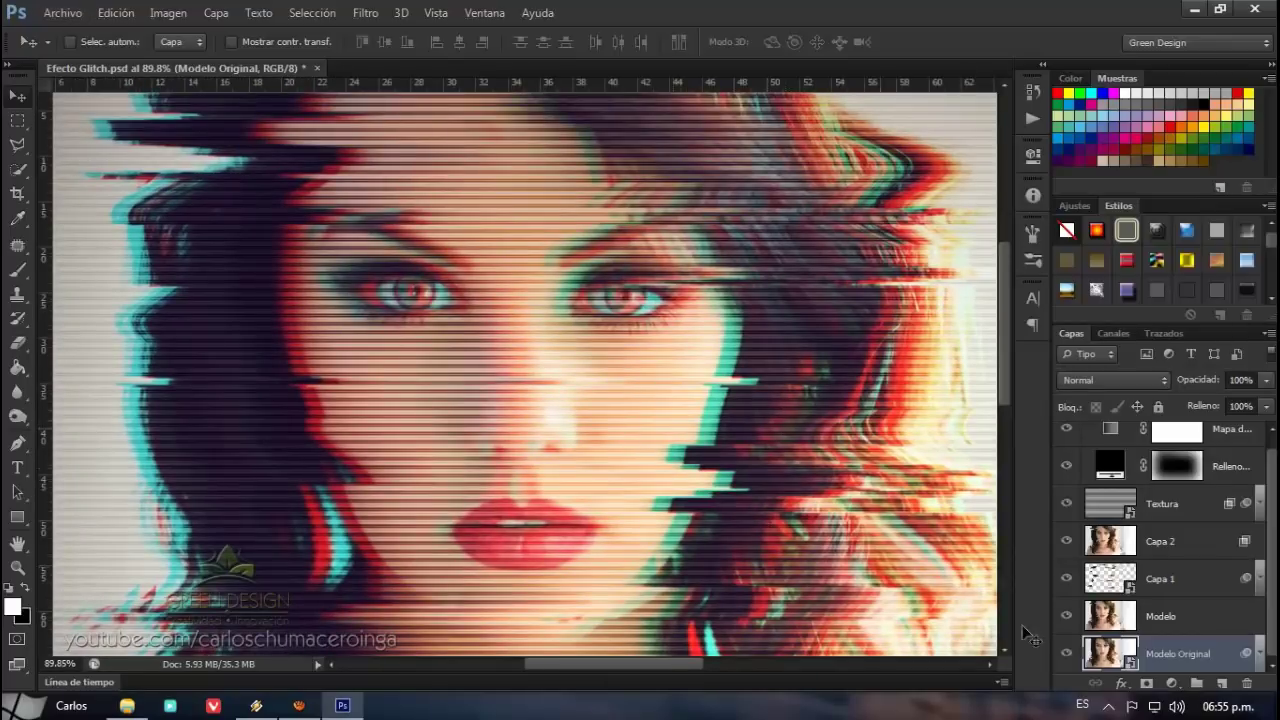
{"action": "left_click", "coordinate": [1068, 656], "text": "alt"}
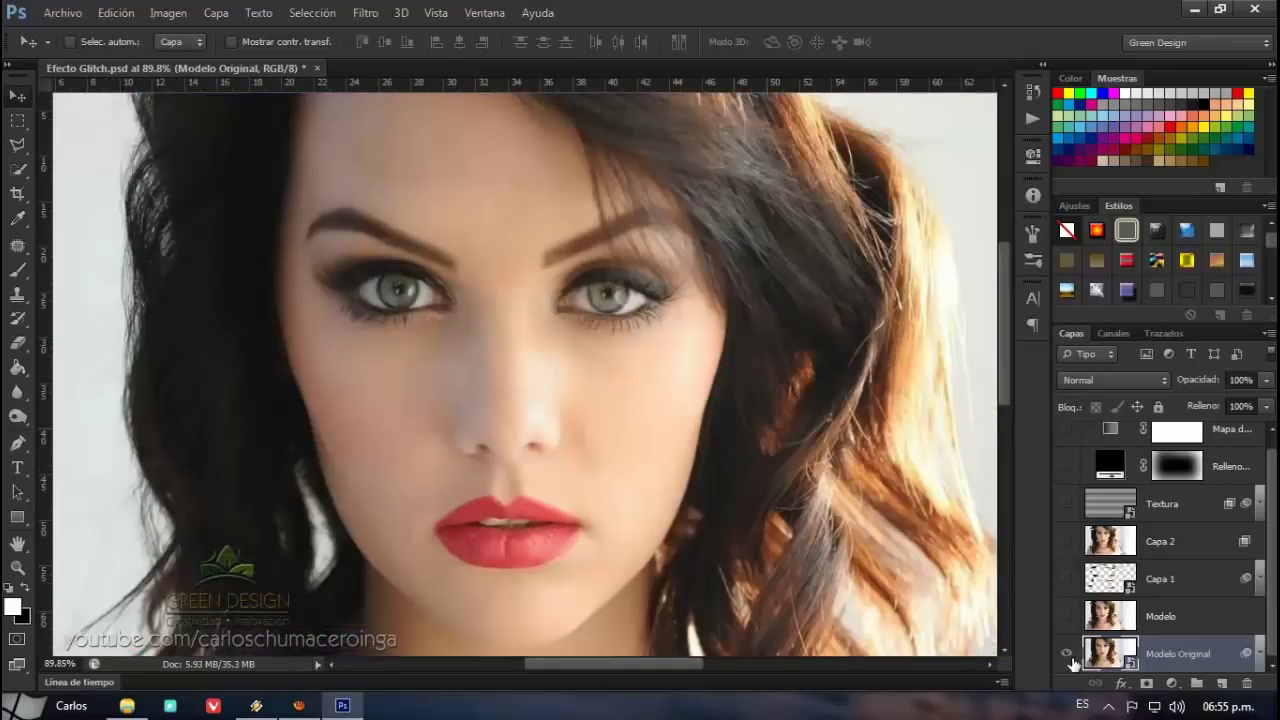
{"action": "left_click", "coordinate": [1068, 656], "text": "alt"}
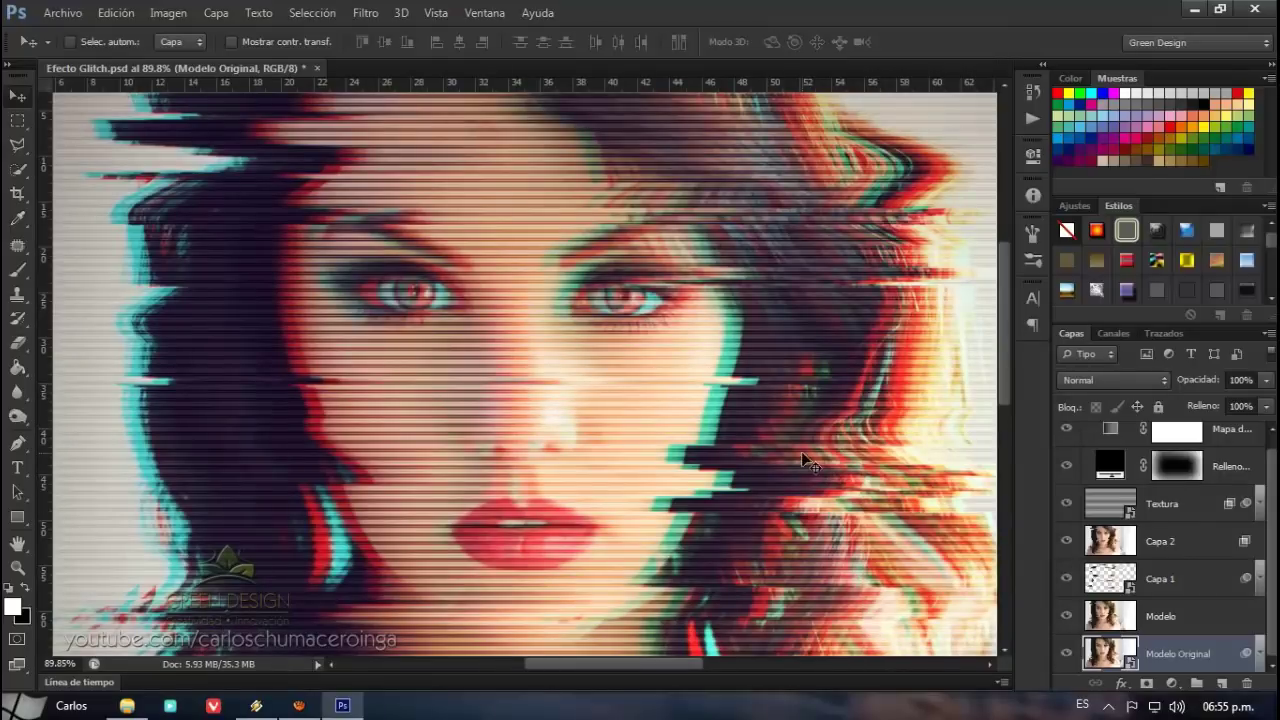
{"action": "key", "text": "ctrl+0"}
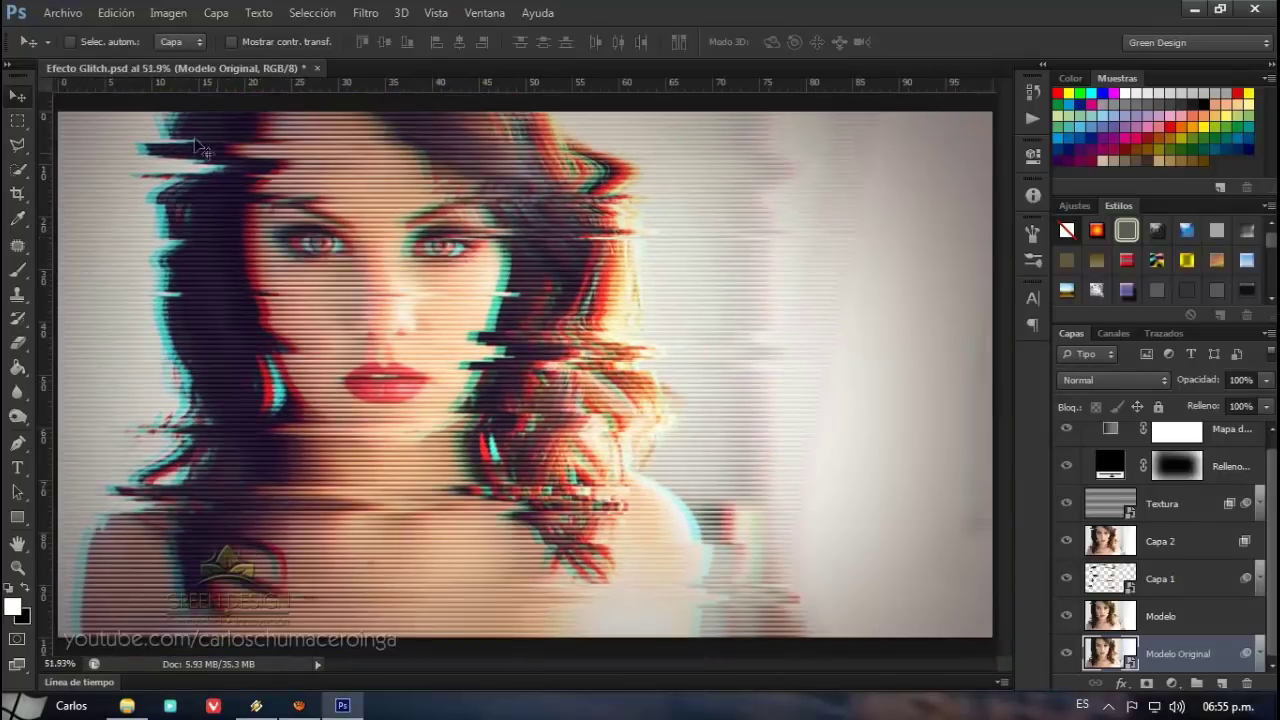
{"action": "left_click", "coordinate": [62, 13]}
{"action": "left_click", "coordinate": [58, 49]}
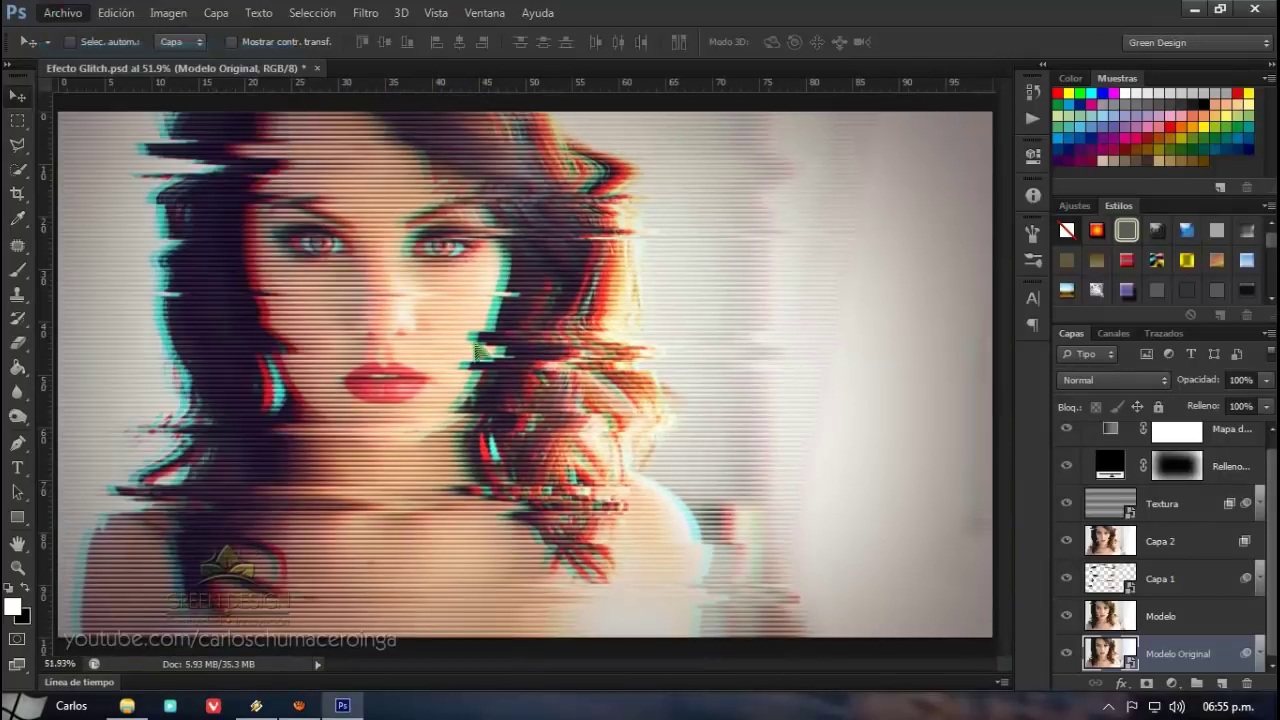
Step: Open Modelo.jpg and set the Rectangular Marquee tool to Añadir a selección
{"action": "left_click", "coordinate": [515, 243]}
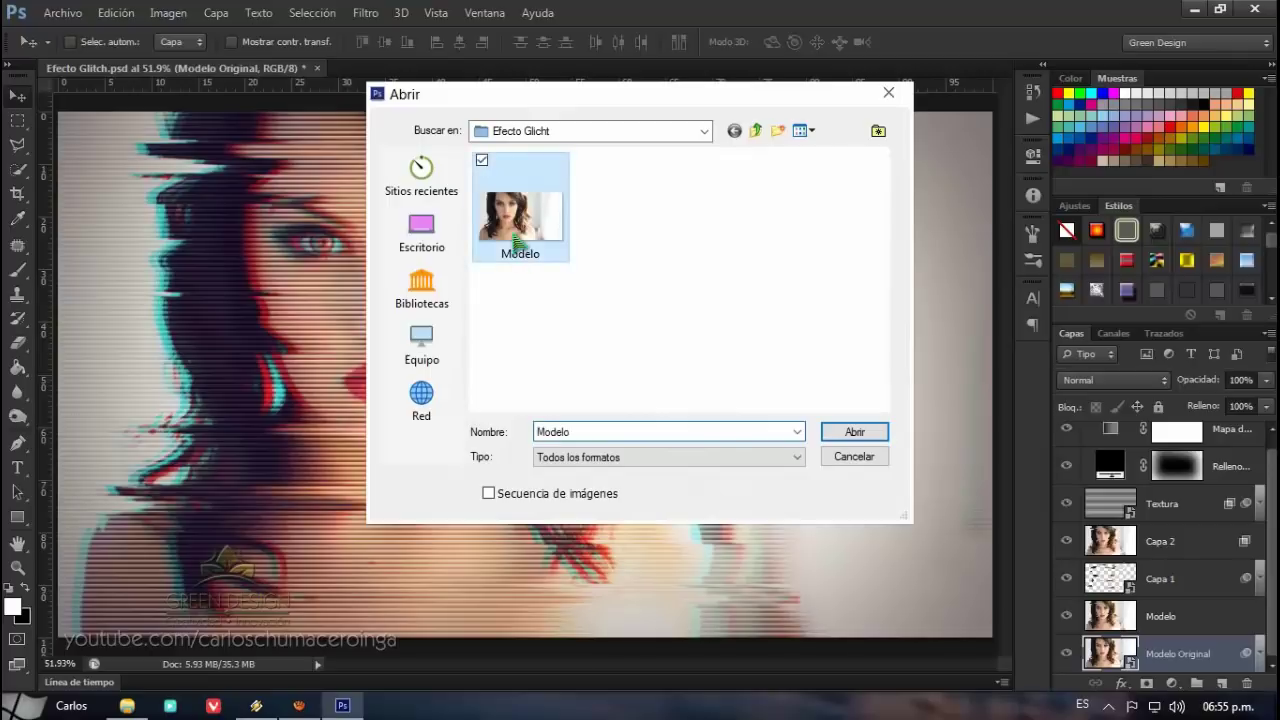
{"action": "left_click", "coordinate": [855, 432]}
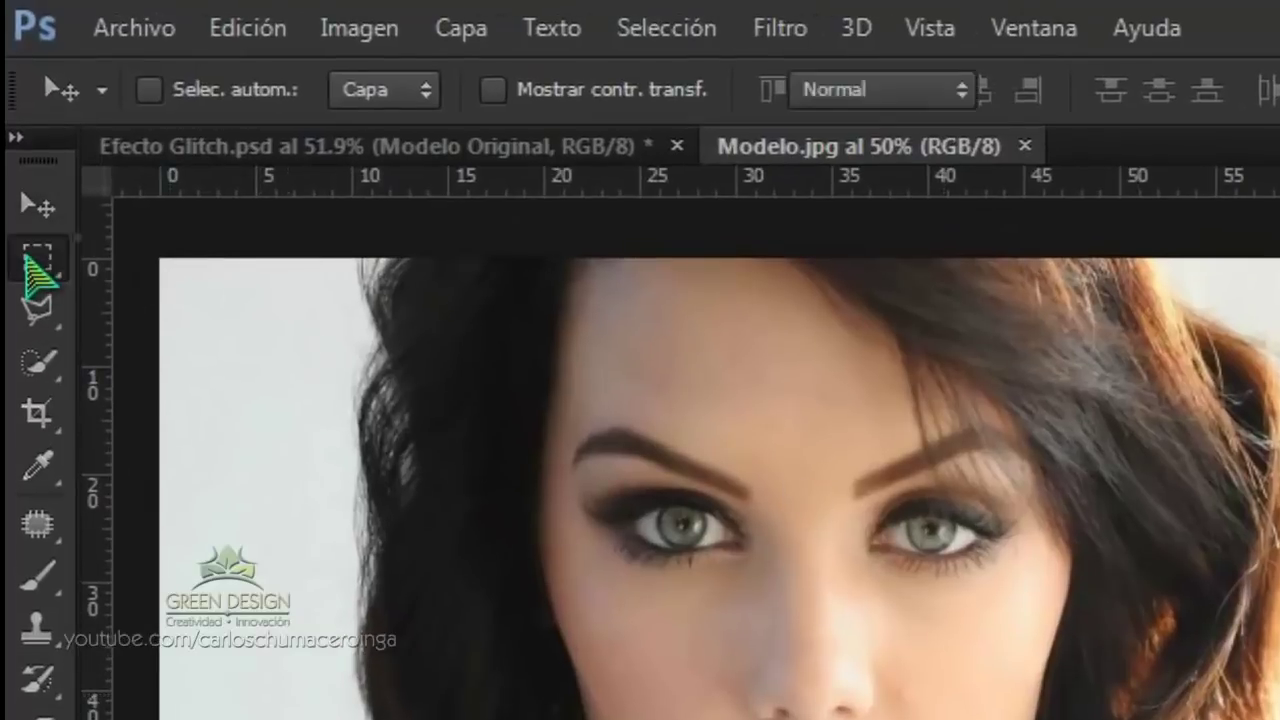
{"action": "left_click", "coordinate": [37, 259]}
{"action": "left_click", "coordinate": [385, 278]}
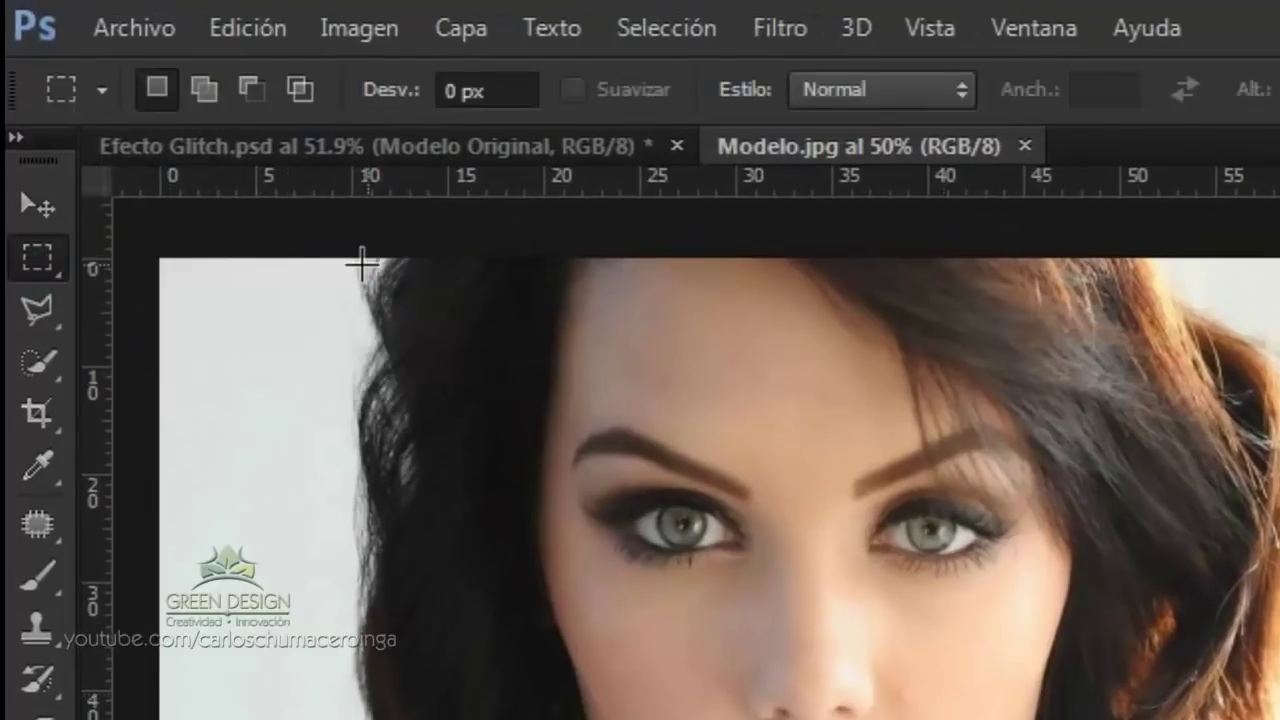
{"action": "left_click", "coordinate": [206, 88]}
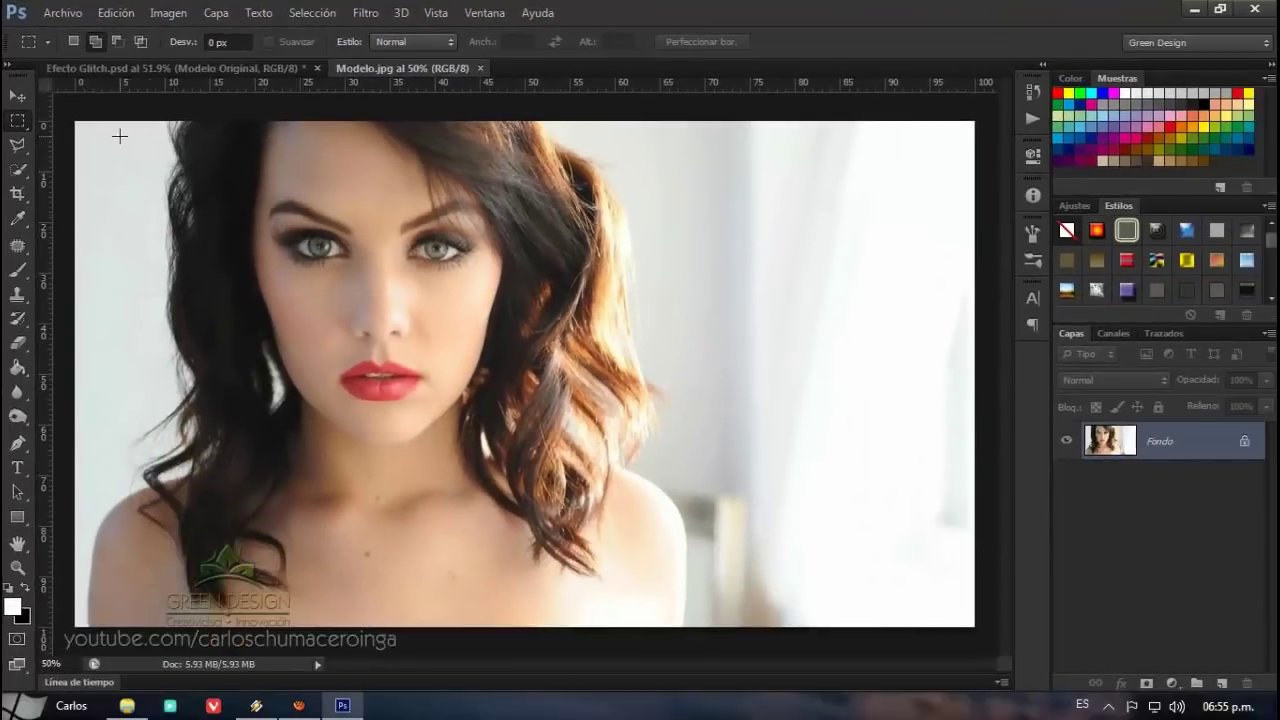
Step: Select about eleven thin horizontal strips across the hair, eyes, cheeks, shoulder and bottom
{"action": "left_click_drag", "start_coordinate": [119, 135], "coordinate": [314, 160]}
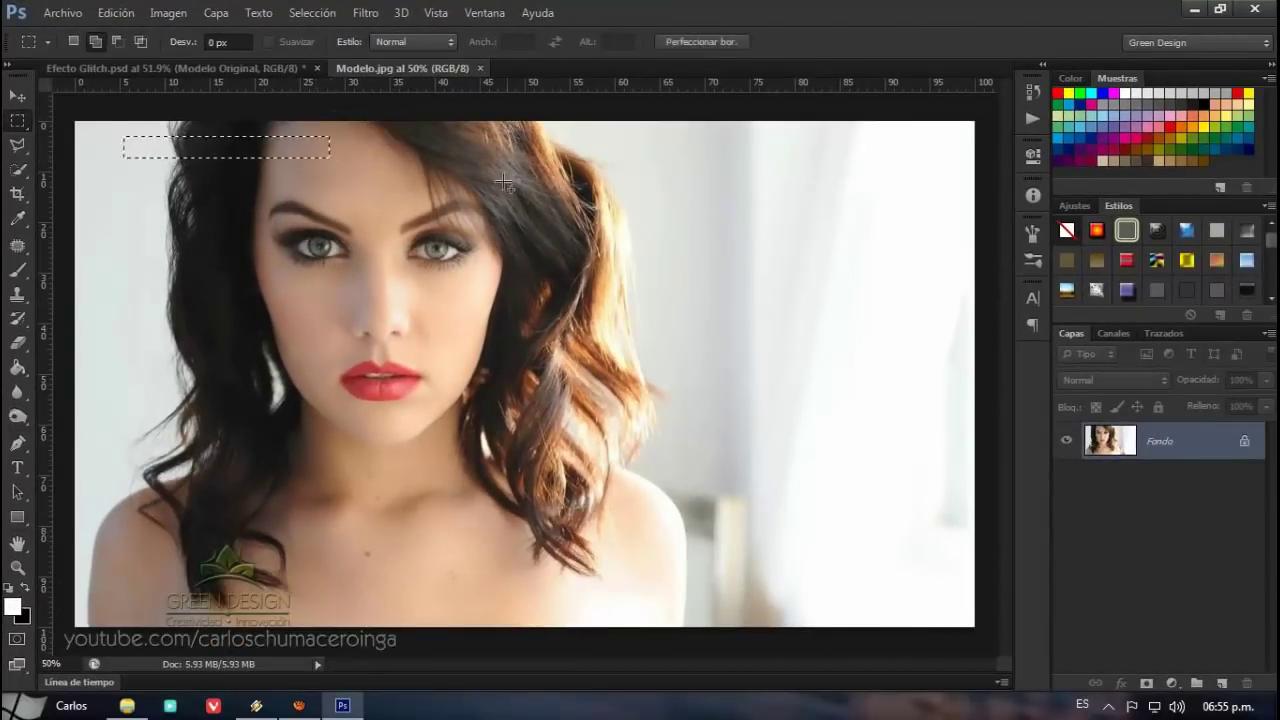
{"action": "left_click_drag", "start_coordinate": [404, 161], "coordinate": [612, 178]}
{"action": "mouse_move", "coordinate": [148, 230]}
{"action": "left_mouse_down"}
{"action": "mouse_move", "coordinate": [283, 242]}
{"action": "mouse_move", "coordinate": [311, 270]}
{"action": "mouse_move", "coordinate": [213, 234]}
{"action": "left_mouse_up"}
{"action": "mouse_move", "coordinate": [512, 293]}
{"action": "left_mouse_down"}
{"action": "mouse_move", "coordinate": [697, 338]}
{"action": "mouse_move", "coordinate": [1010, 333]}
{"action": "left_mouse_up"}
{"action": "left_click_drag", "start_coordinate": [270, 343], "coordinate": [428, 353]}
{"action": "mouse_move", "coordinate": [172, 410]}
{"action": "left_mouse_down"}
{"action": "mouse_move", "coordinate": [287, 460]}
{"action": "mouse_move", "coordinate": [328, 447]}
{"action": "left_mouse_up"}
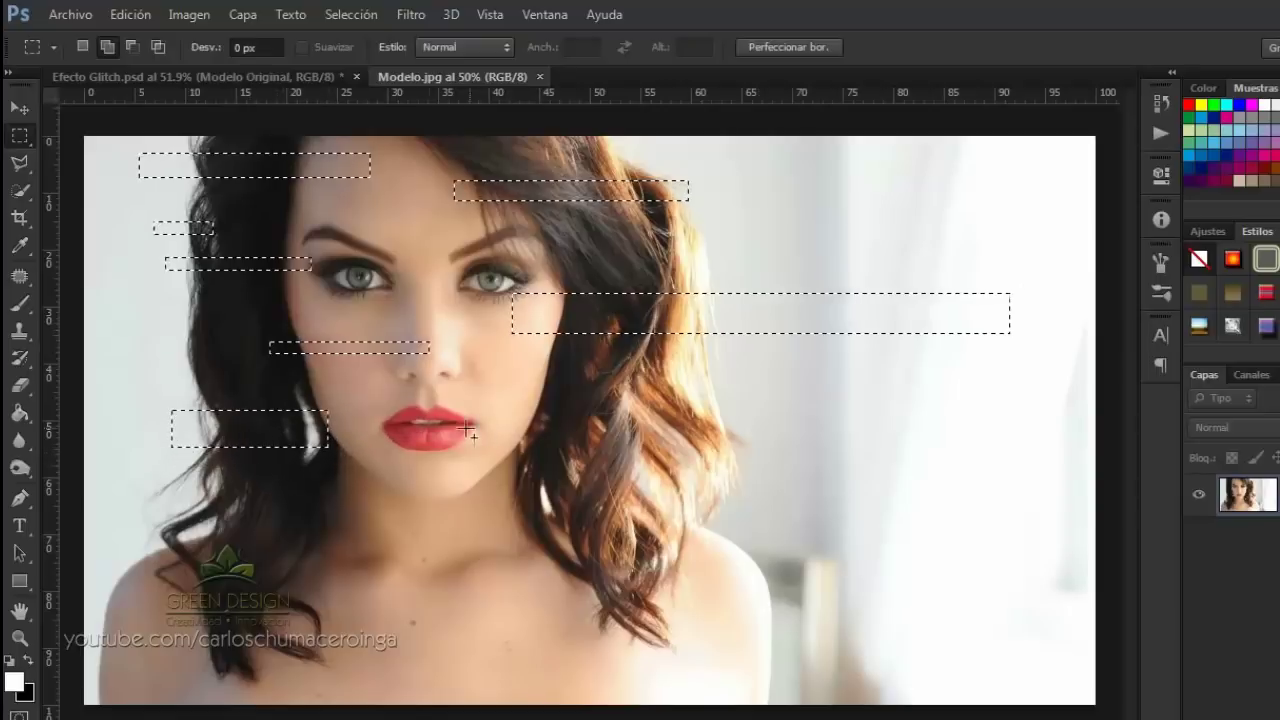
{"action": "left_click_drag", "start_coordinate": [460, 430], "coordinate": [572, 455]}
{"action": "mouse_move", "coordinate": [575, 528]}
{"action": "left_mouse_down"}
{"action": "mouse_move", "coordinate": [934, 612]}
{"action": "mouse_move", "coordinate": [946, 588]}
{"action": "left_mouse_up"}
{"action": "left_click_drag", "start_coordinate": [401, 546], "coordinate": [177, 528]}
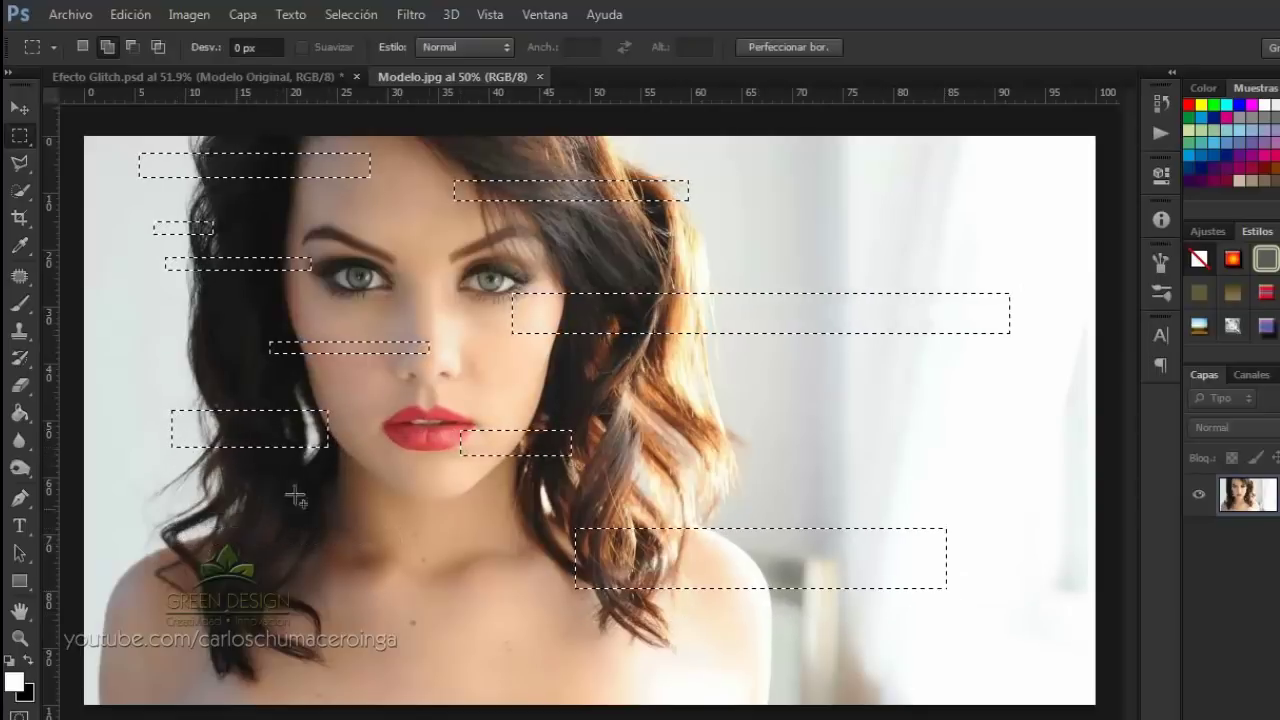
{"action": "left_click_drag", "start_coordinate": [258, 497], "coordinate": [88, 501]}
{"action": "left_click_drag", "start_coordinate": [545, 647], "coordinate": [138, 614]}
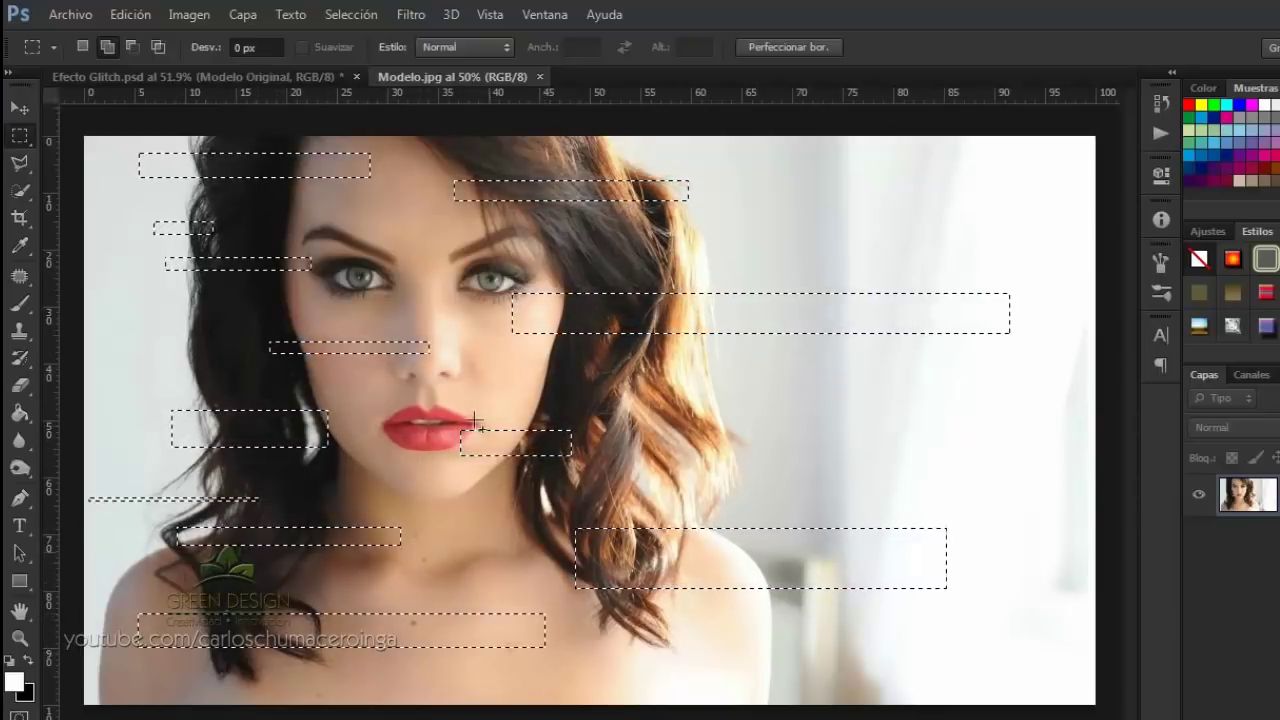
{"action": "left_click", "coordinate": [411, 14]}
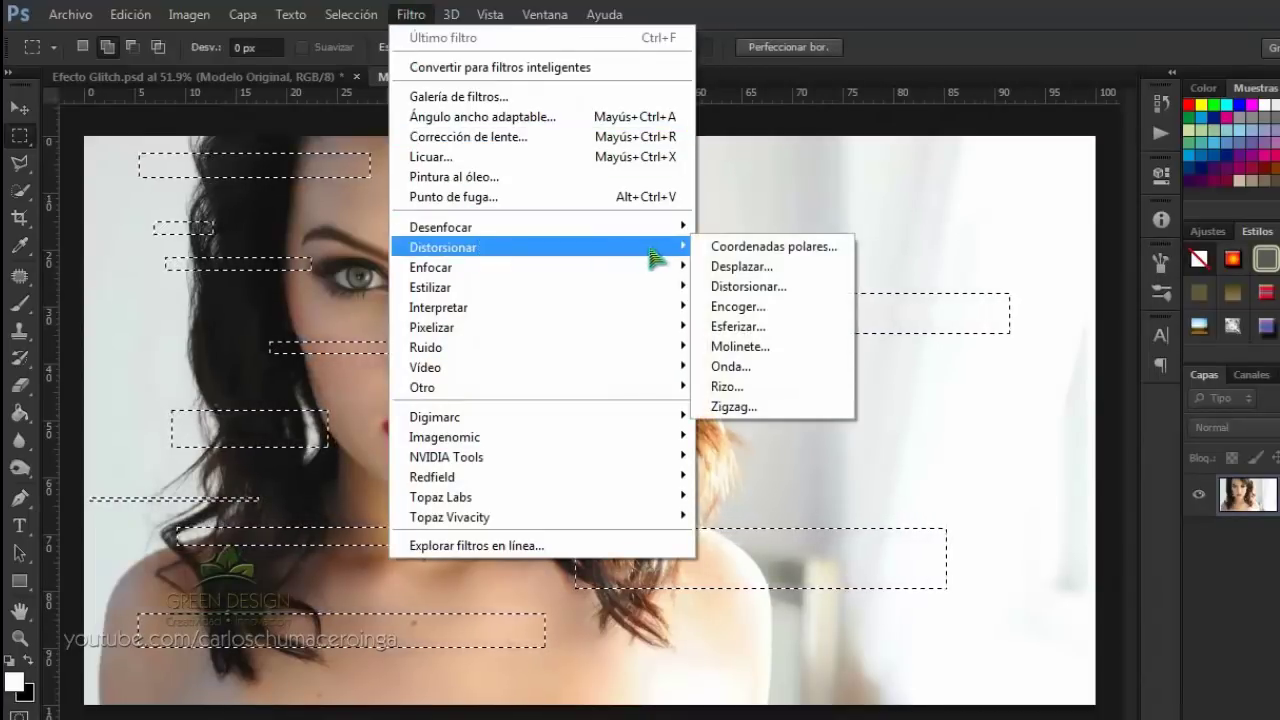
{"action": "mouse_move", "coordinate": [443, 247]}
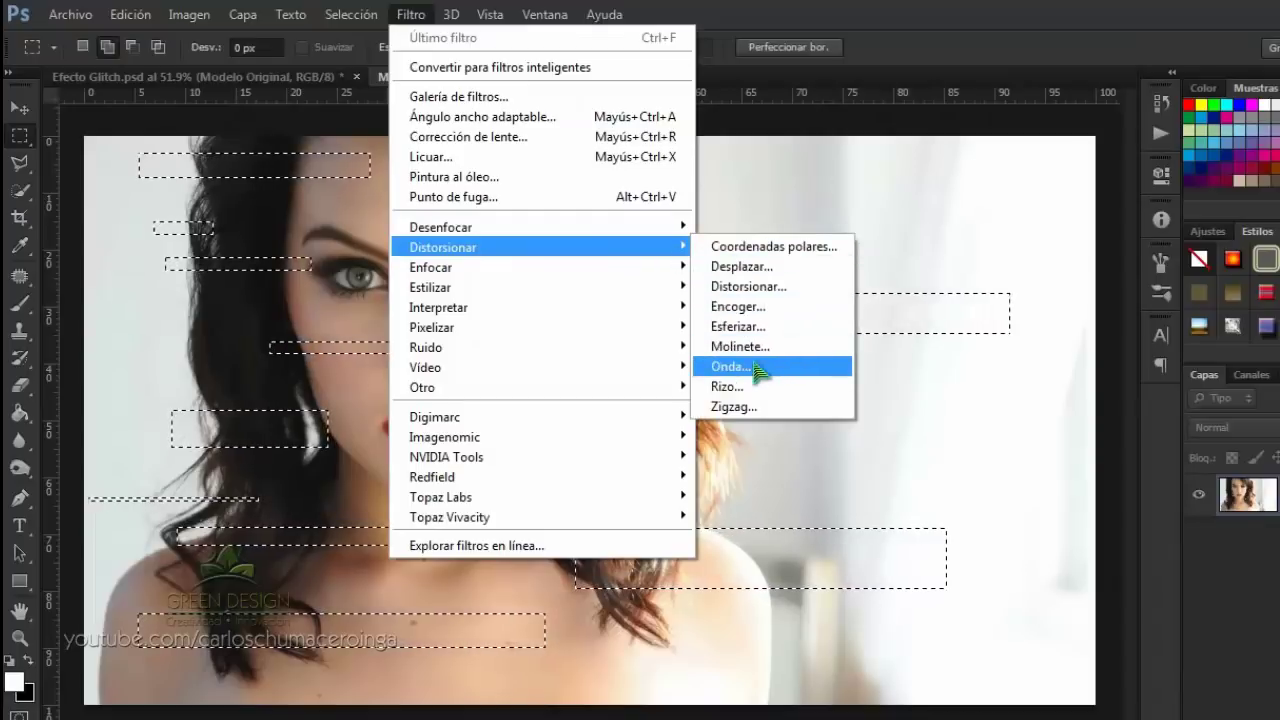
Step: Apply a square Onda wave with 351 generators, max wavelength 7, and 22%/1% scale to the strips
{"action": "left_click", "coordinate": [755, 366]}
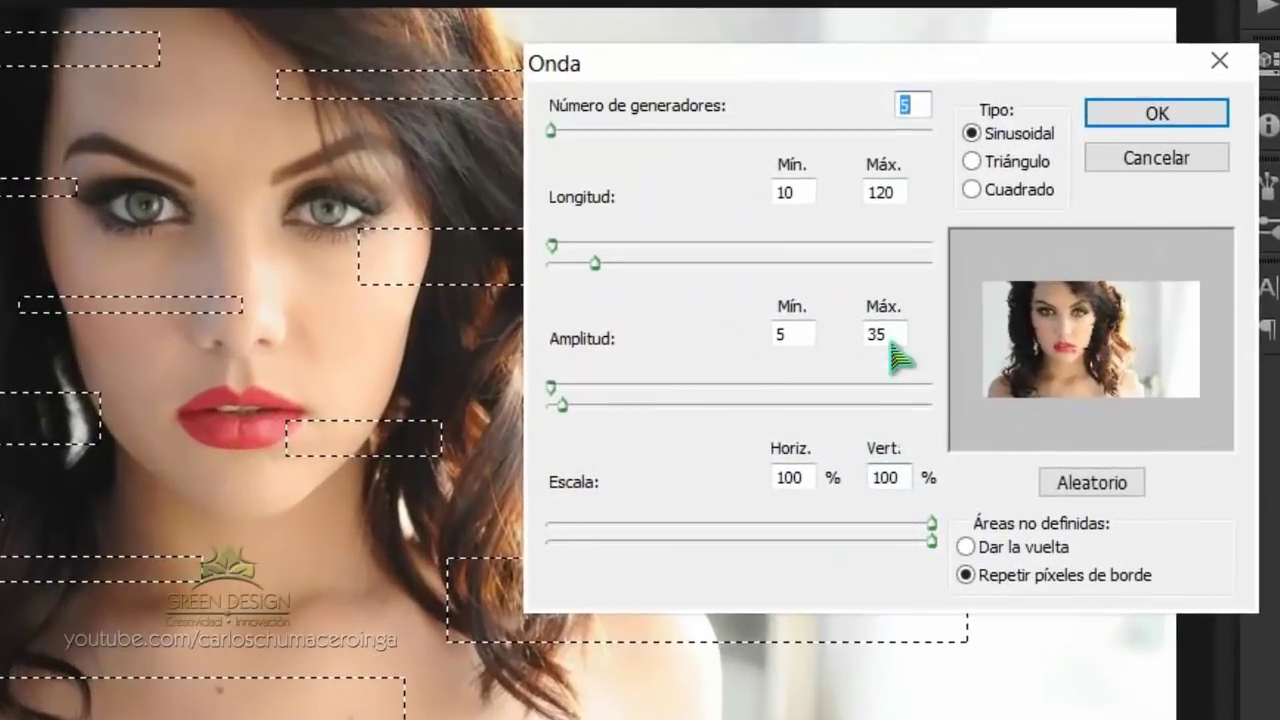
{"action": "left_click", "coordinate": [971, 189]}
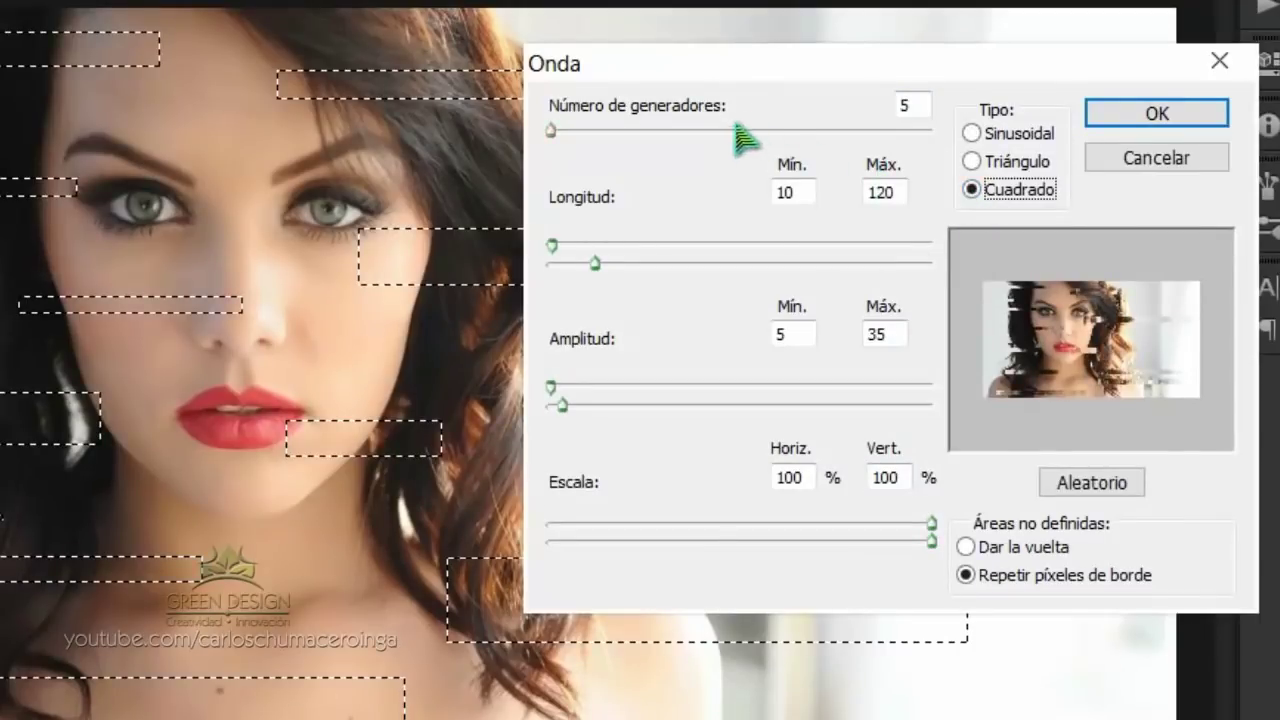
{"action": "left_click", "coordinate": [908, 104]}
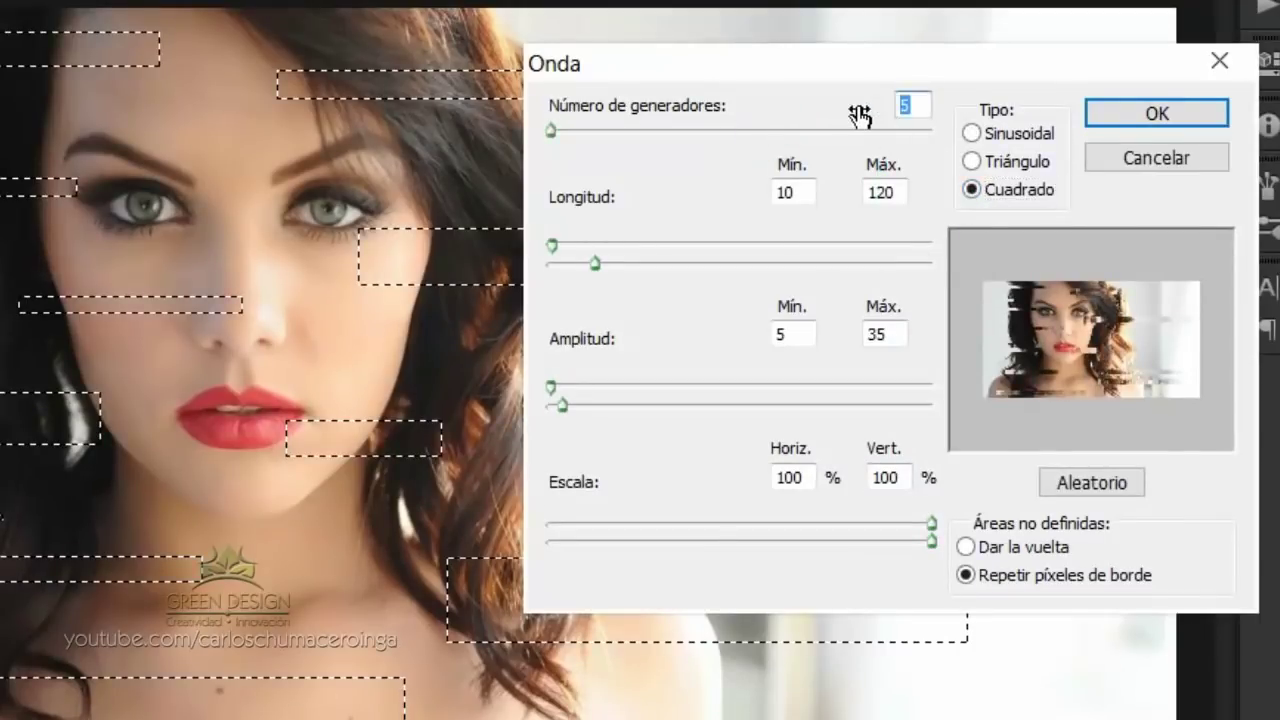
{"action": "type", "text": "3"}
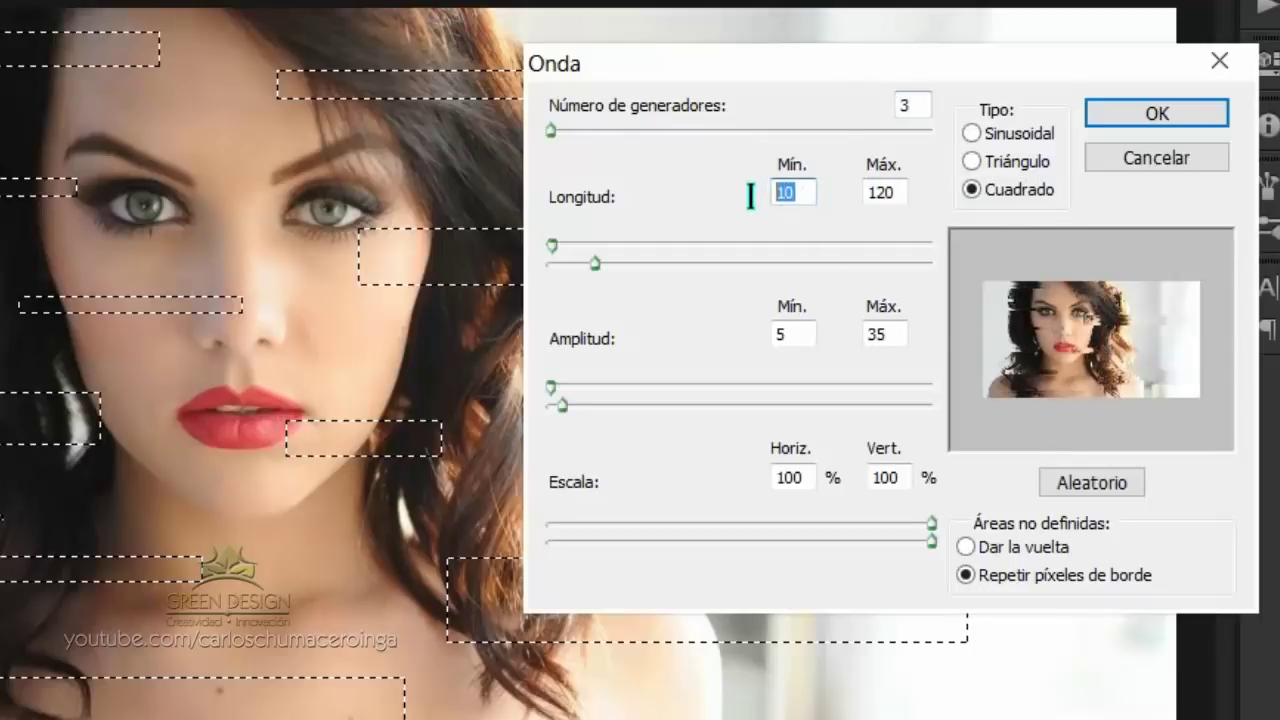
{"action": "type", "text": "5"}
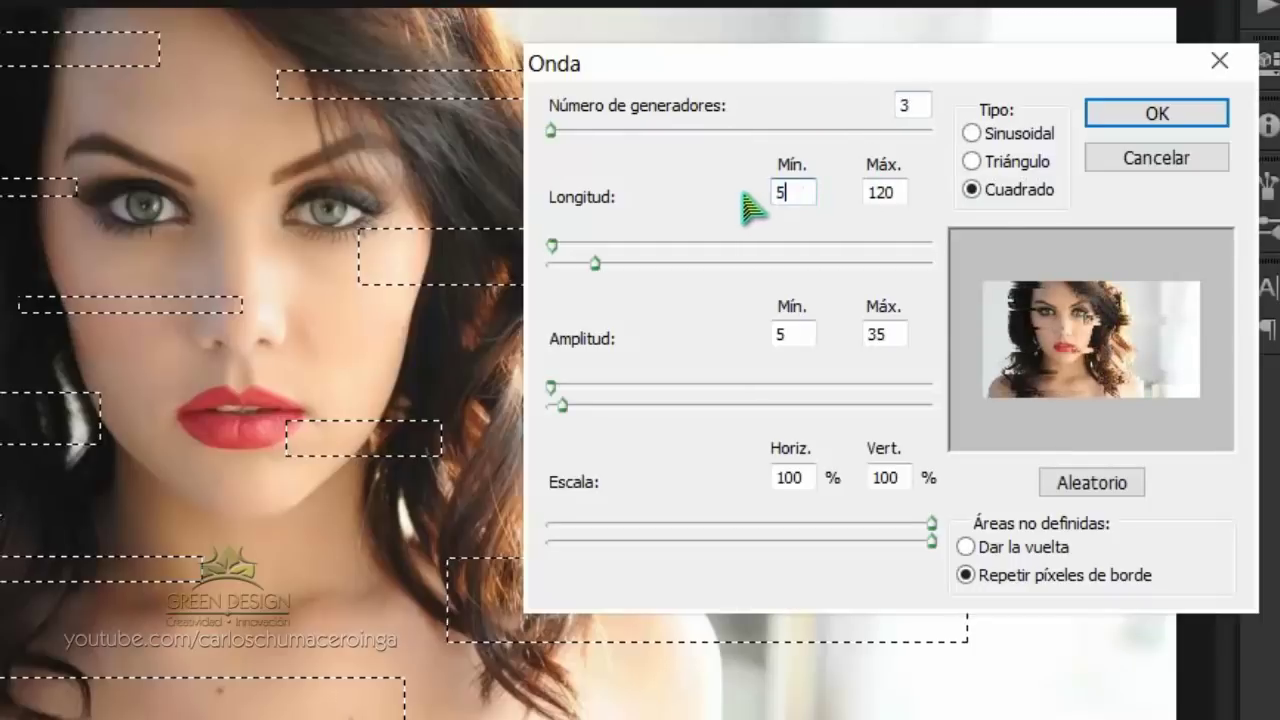
{"action": "type", "text": "1"}
{"action": "left_click_drag", "start_coordinate": [892, 193], "coordinate": [838, 192]}
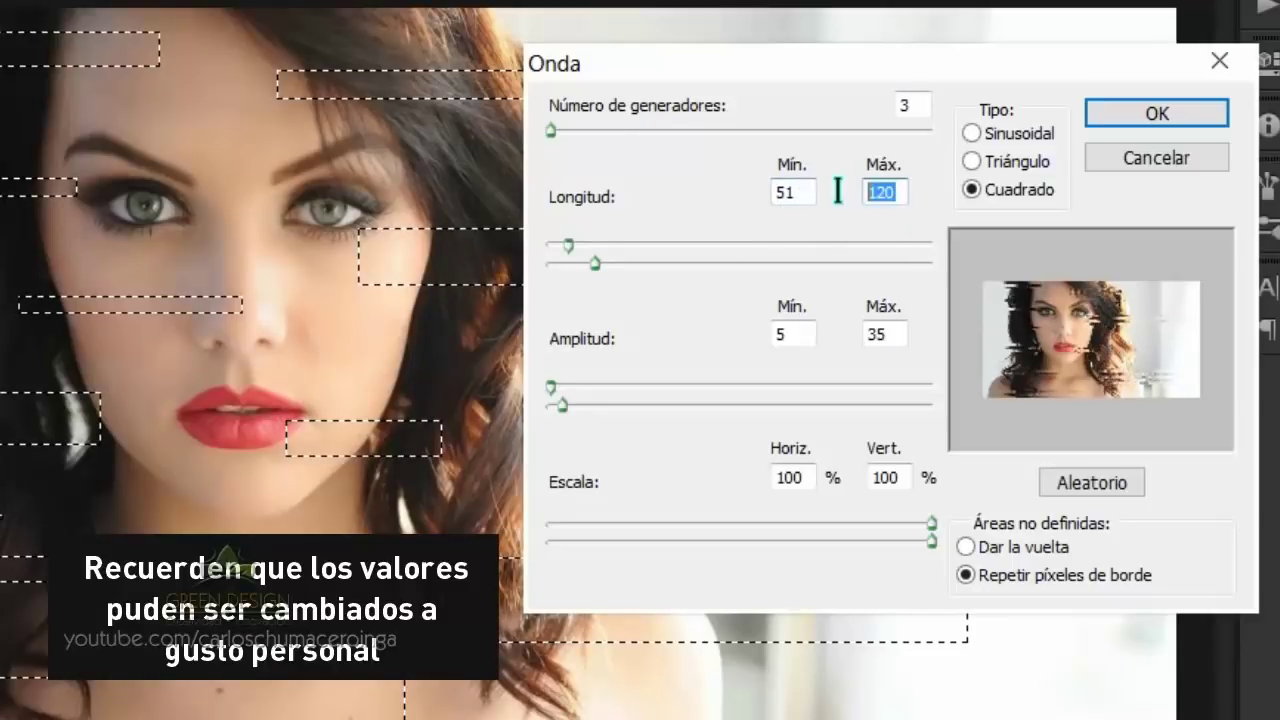
{"action": "type", "text": "67"}
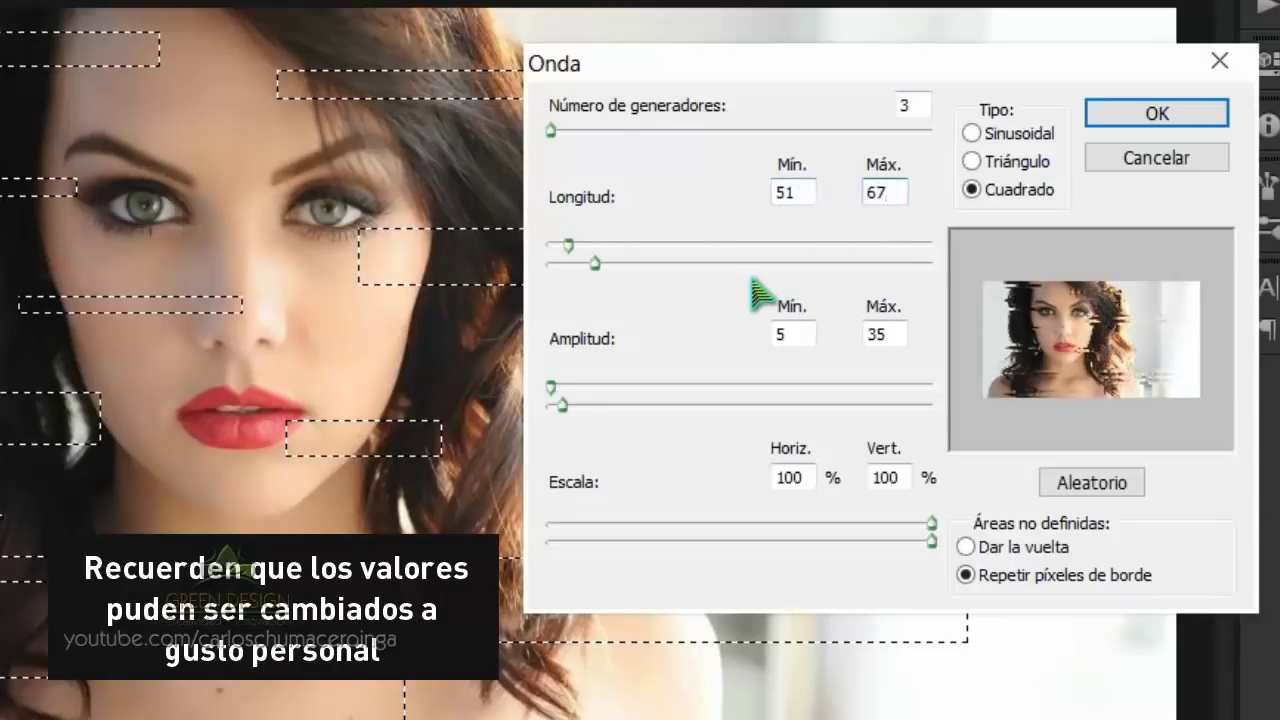
{"action": "left_click_drag", "start_coordinate": [806, 338], "coordinate": [757, 338]}
{"action": "type", "text": "144"}
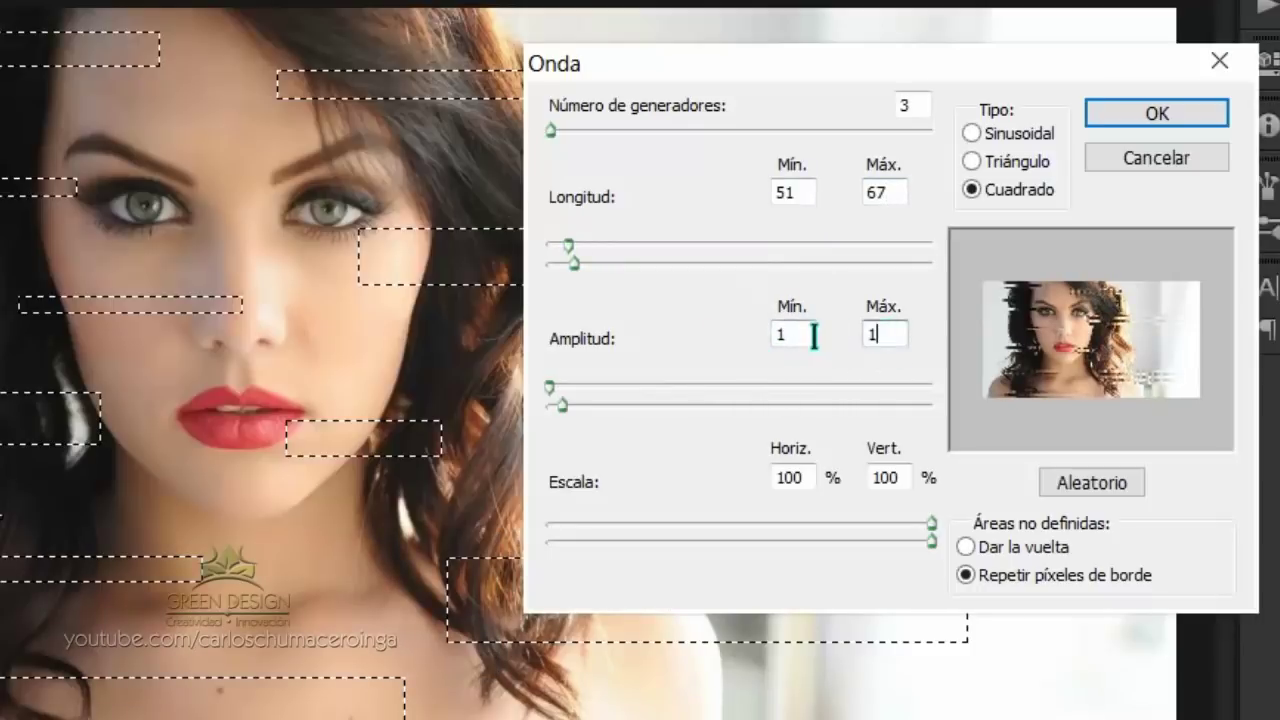
{"action": "double_click", "coordinate": [787, 479]}
{"action": "type", "text": "22"}
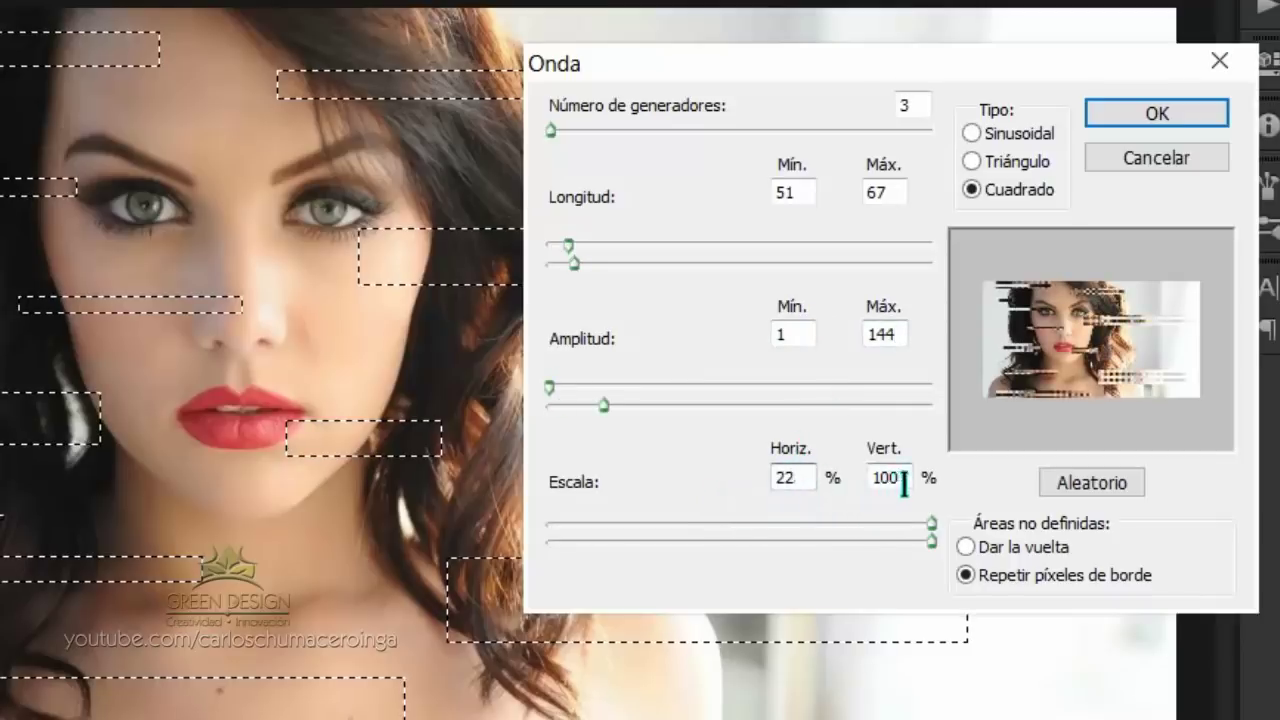
{"action": "left_click_drag", "start_coordinate": [904, 484], "coordinate": [863, 483]}
{"action": "type", "text": "1"}
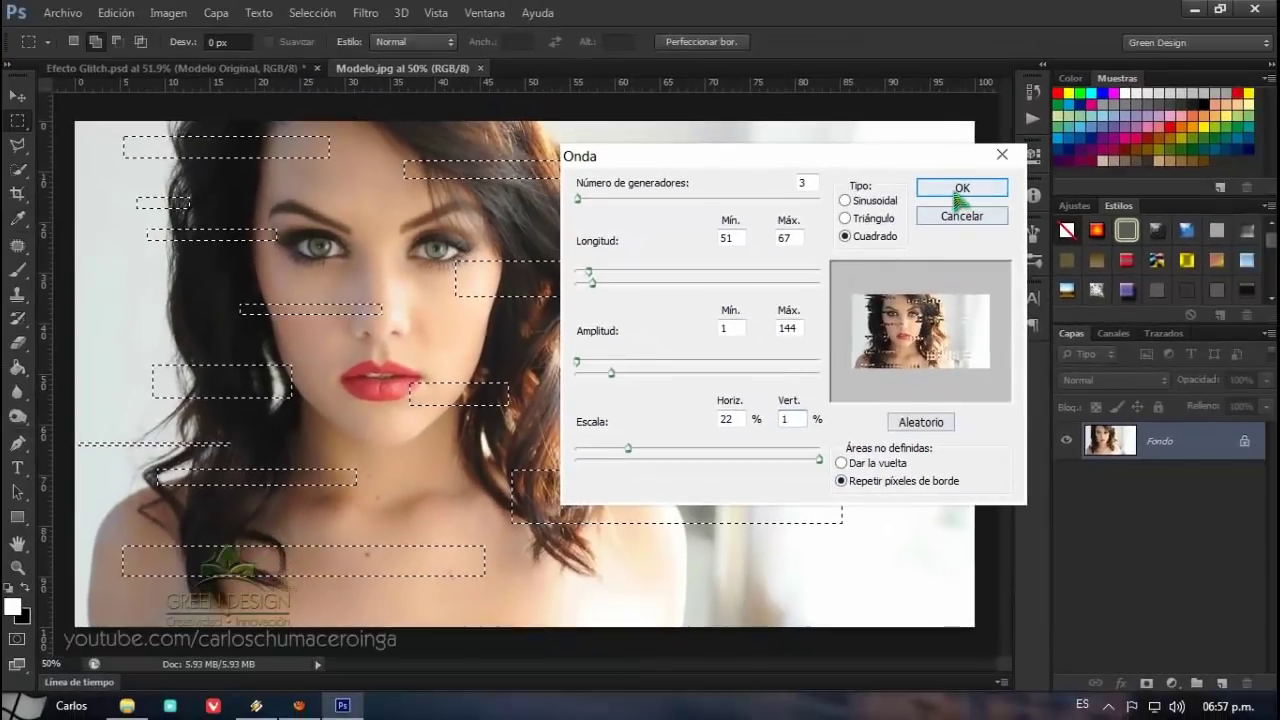
{"action": "left_click", "coordinate": [952, 195]}
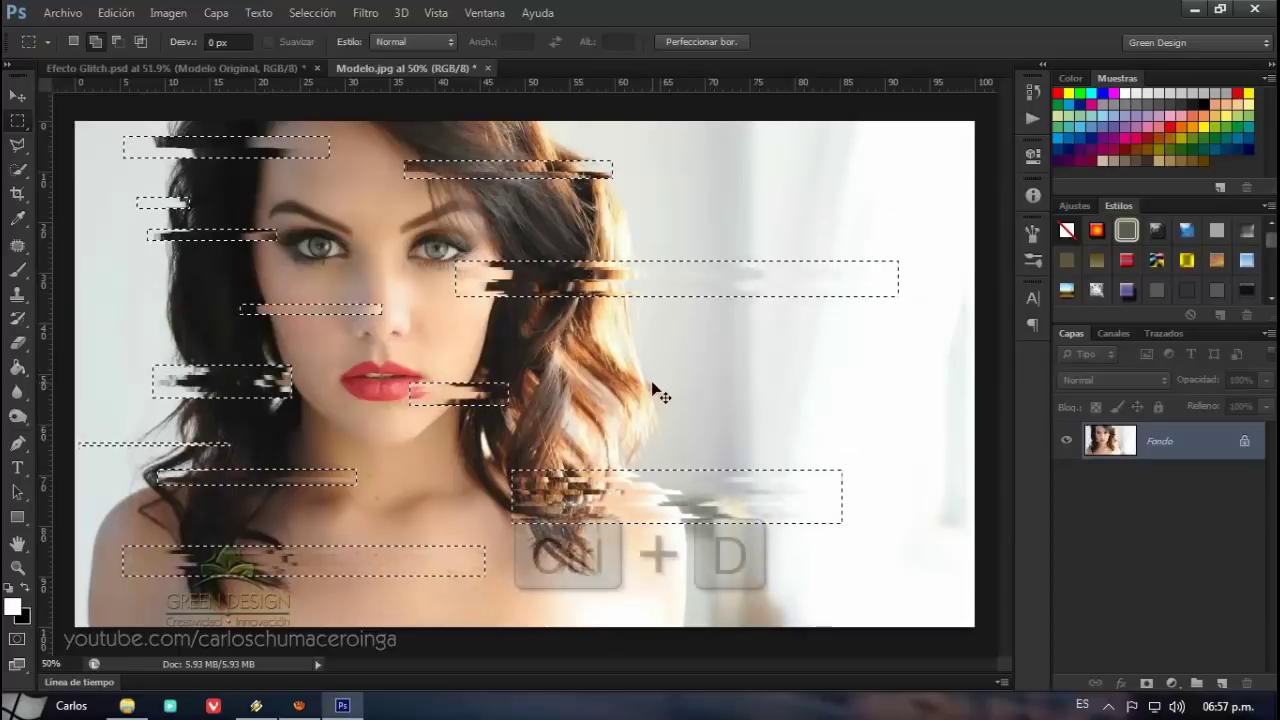
Step: Deselect all, then mark rectangular strips over the upper hair, head top and below the left eye
{"action": "key", "text": "ctrl+d"}
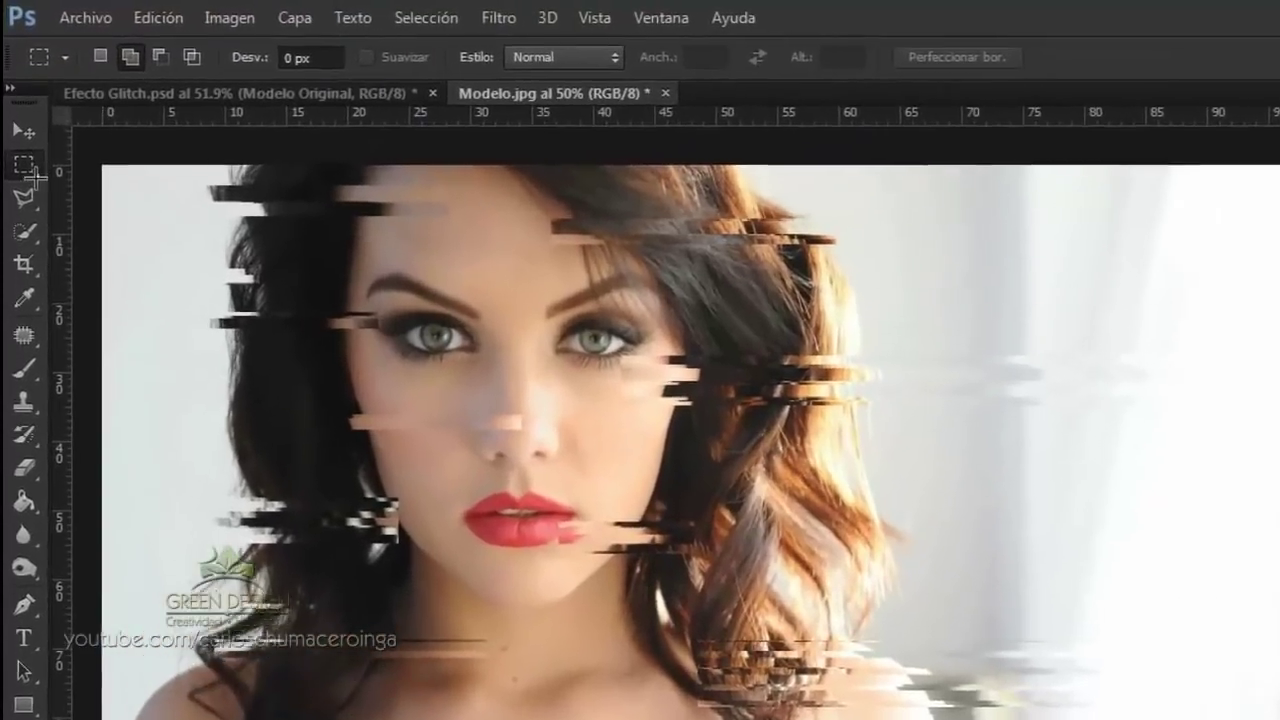
{"action": "right_click", "coordinate": [20, 122]}
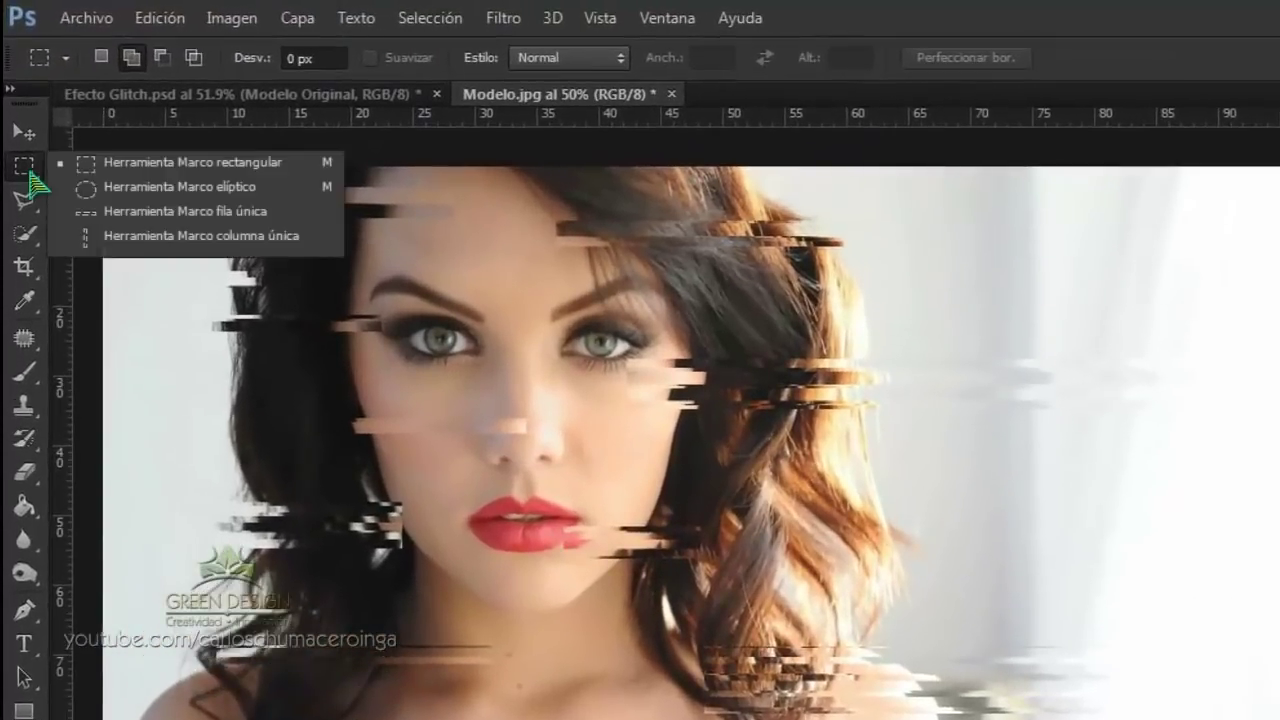
{"action": "left_click", "coordinate": [115, 172]}
{"action": "left_click_drag", "start_coordinate": [585, 186], "coordinate": [815, 236]}
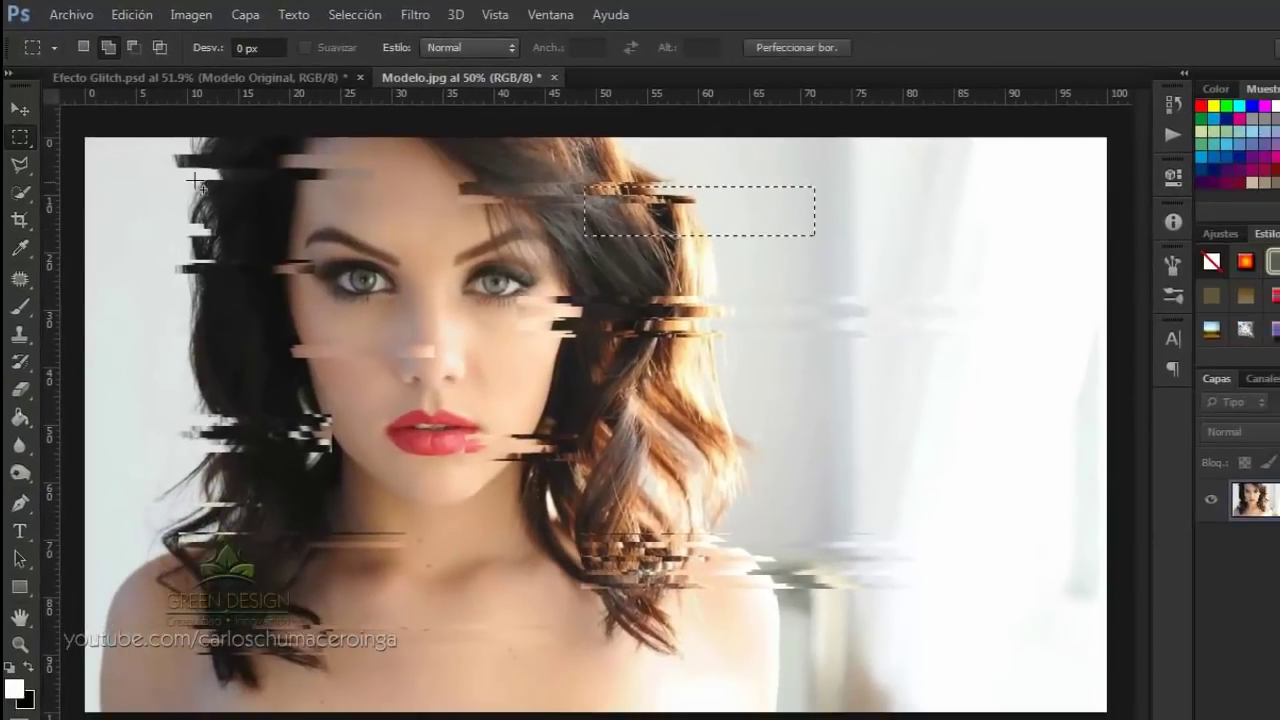
{"action": "left_click_drag", "start_coordinate": [160, 243], "coordinate": [204, 310]}
{"action": "mouse_move", "coordinate": [249, 176]}
{"action": "left_mouse_down"}
{"action": "mouse_move", "coordinate": [362, 224]}
{"action": "mouse_move", "coordinate": [362, 203]}
{"action": "left_mouse_up"}
{"action": "left_click_drag", "start_coordinate": [251, 325], "coordinate": [373, 351]}
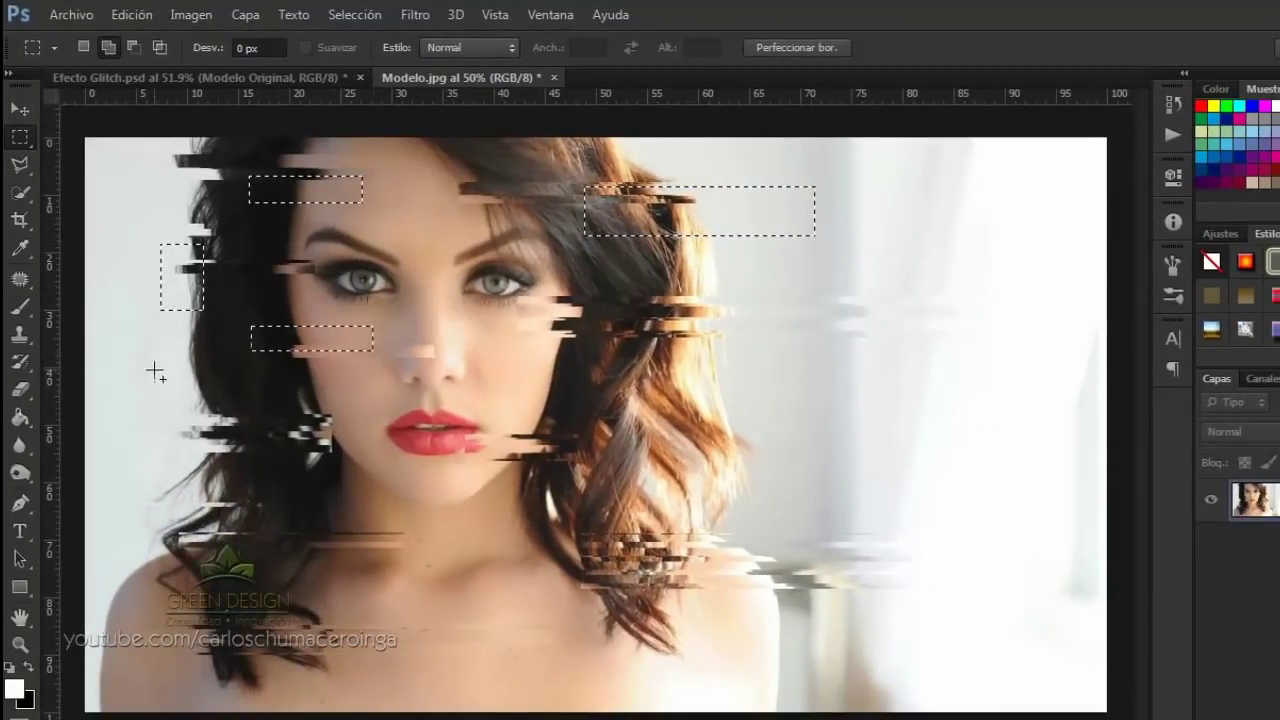
Step: Add more strips over the lower hair, right cheek, shoulder, neck and lower background
{"action": "left_click_drag", "start_coordinate": [157, 370], "coordinate": [222, 448]}
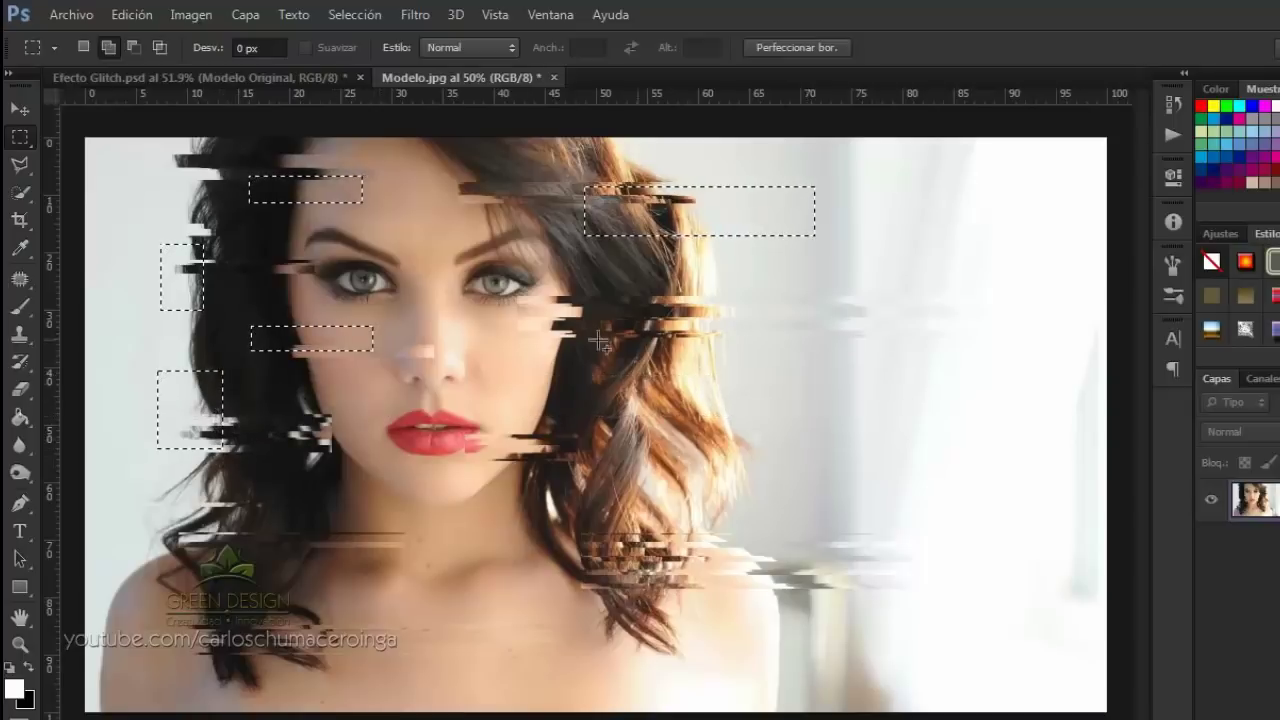
{"action": "left_click_drag", "start_coordinate": [590, 347], "coordinate": [535, 322]}
{"action": "left_click_drag", "start_coordinate": [807, 375], "coordinate": [516, 415]}
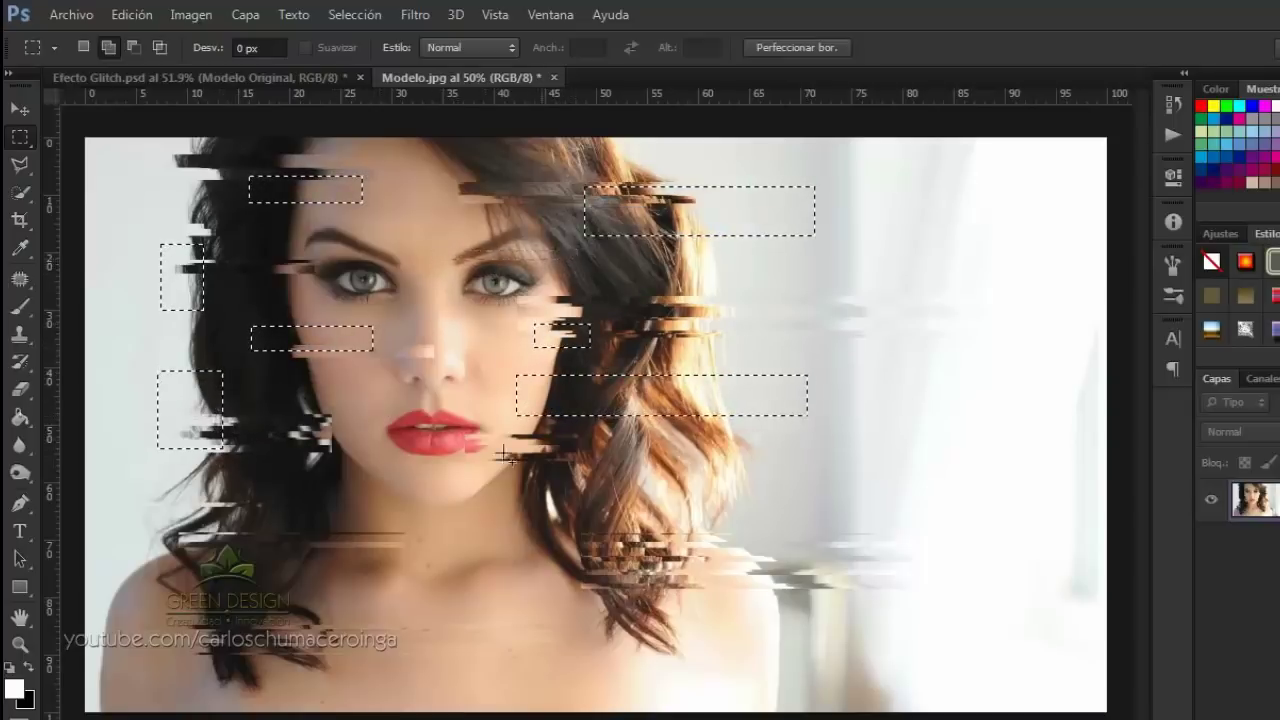
{"action": "left_click_drag", "start_coordinate": [435, 251], "coordinate": [576, 258]}
{"action": "left_click_drag", "start_coordinate": [531, 559], "coordinate": [1083, 683]}
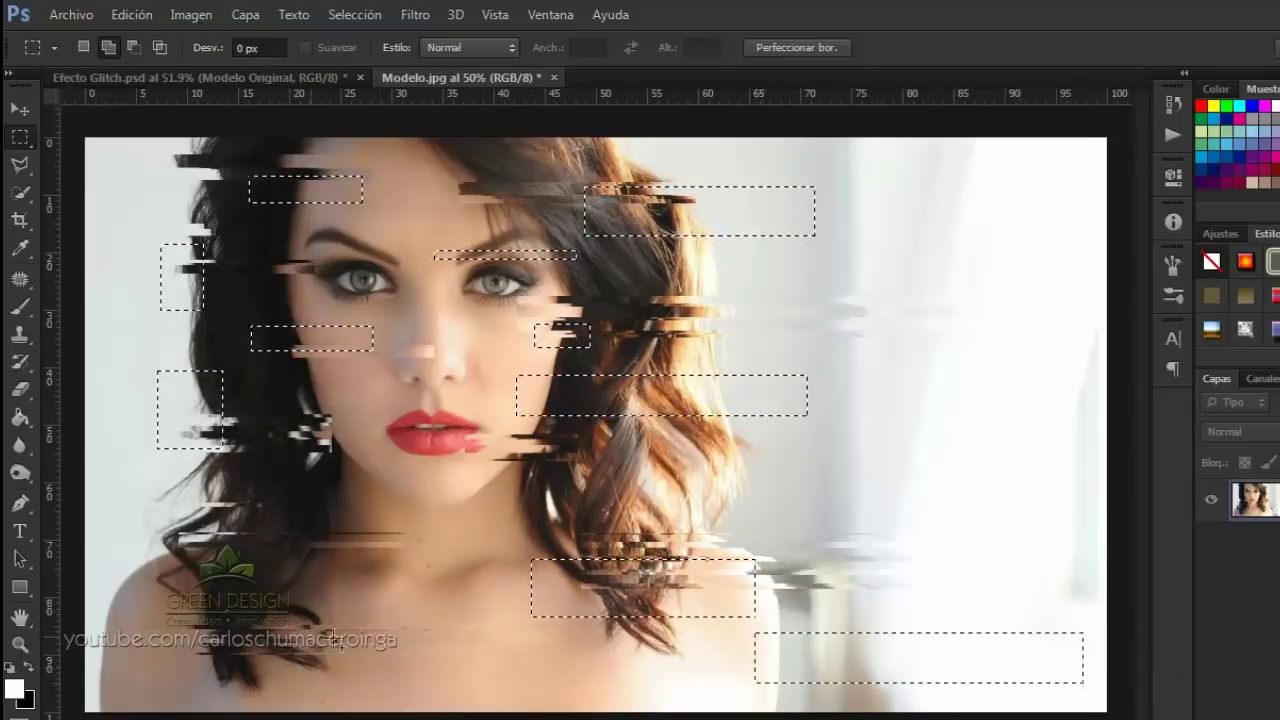
{"action": "left_click_drag", "start_coordinate": [360, 621], "coordinate": [136, 602]}
{"action": "left_click_drag", "start_coordinate": [309, 645], "coordinate": [472, 679]}
{"action": "left_click_drag", "start_coordinate": [302, 522], "coordinate": [443, 503]}
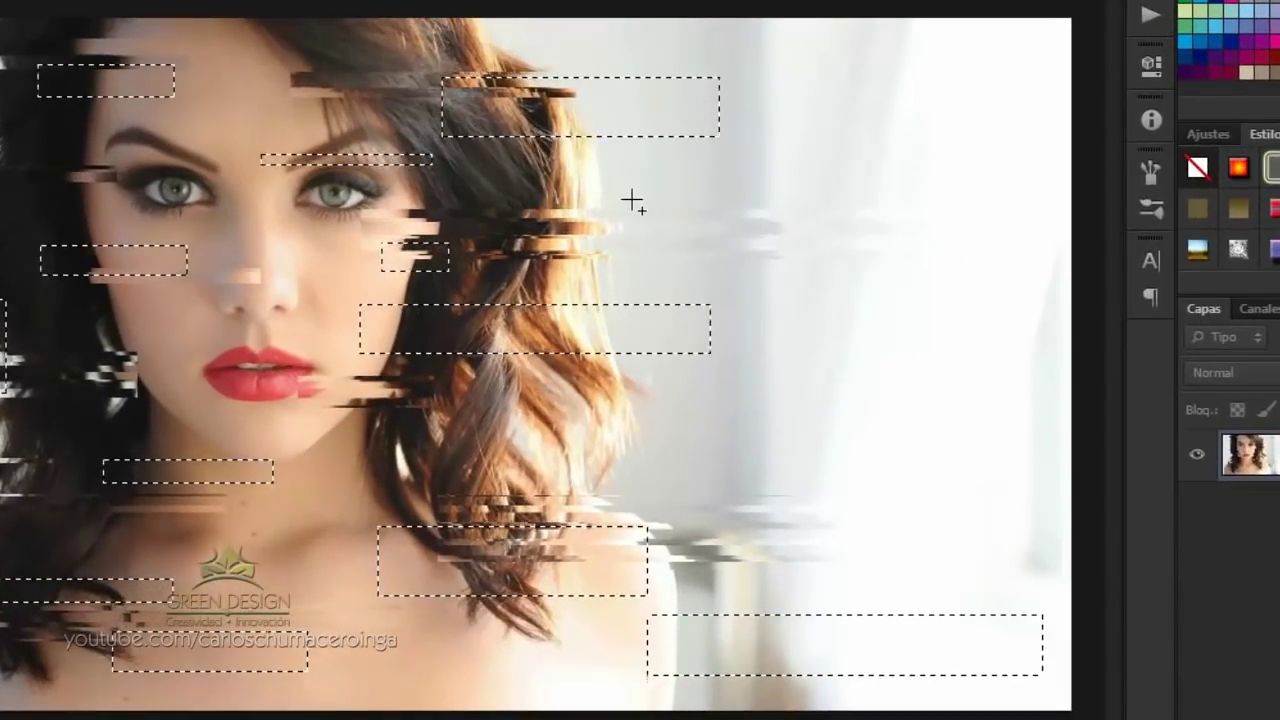
Step: Copy the selected strips to a new layer with Capa vía copiar and shift it slightly right
{"action": "right_click", "coordinate": [632, 201]}
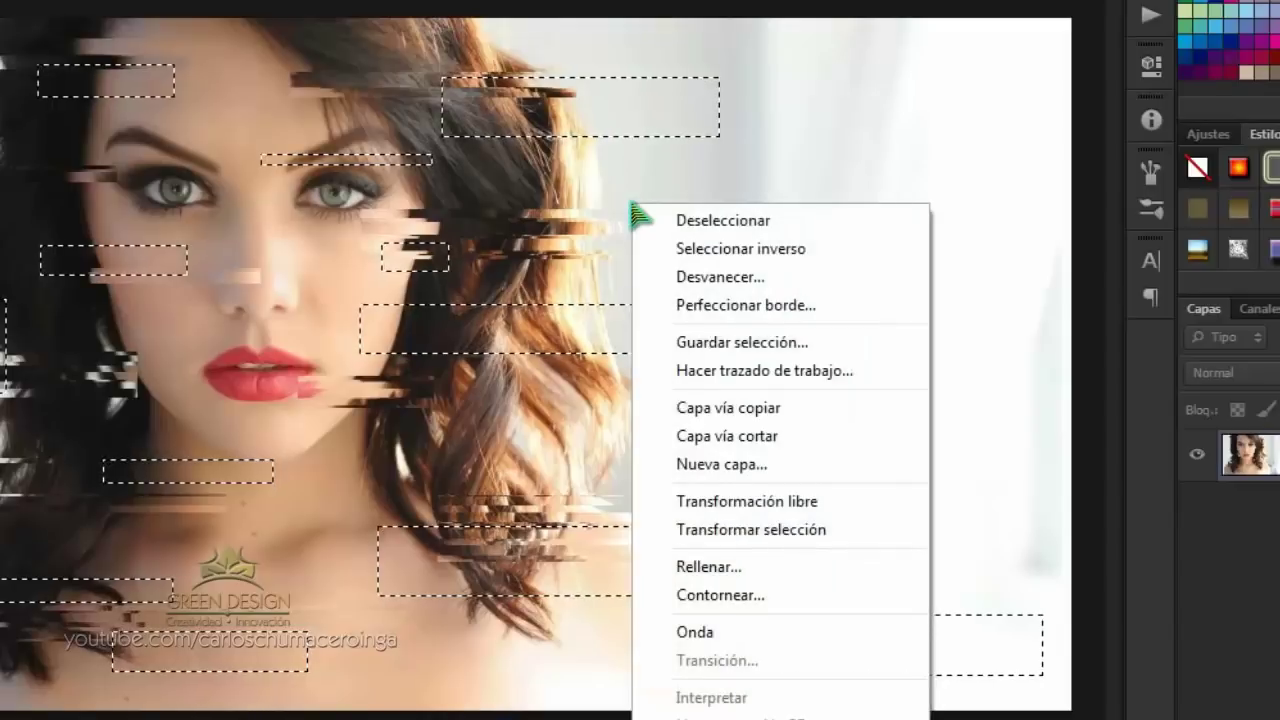
{"action": "left_click", "coordinate": [776, 416]}
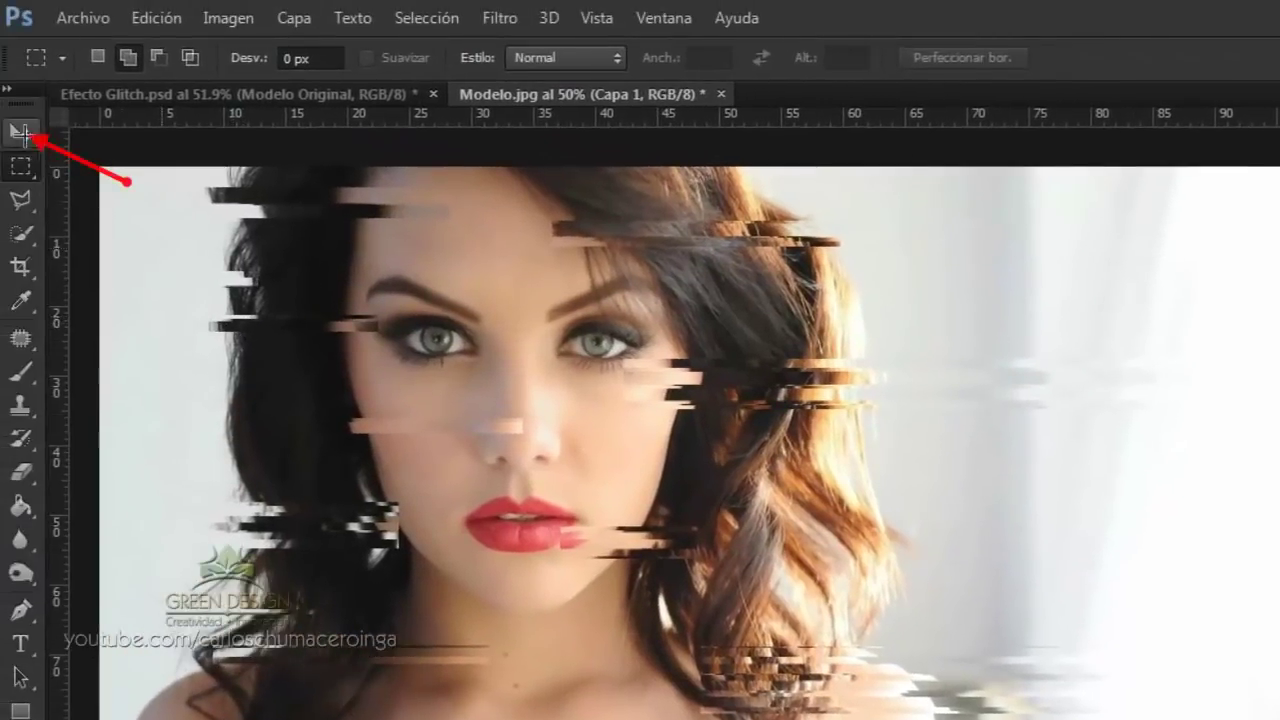
{"action": "left_click", "coordinate": [22, 138]}
{"action": "scroll", "coordinate": [180, 298], "scroll_direction": "up", "scroll_amount": 1}
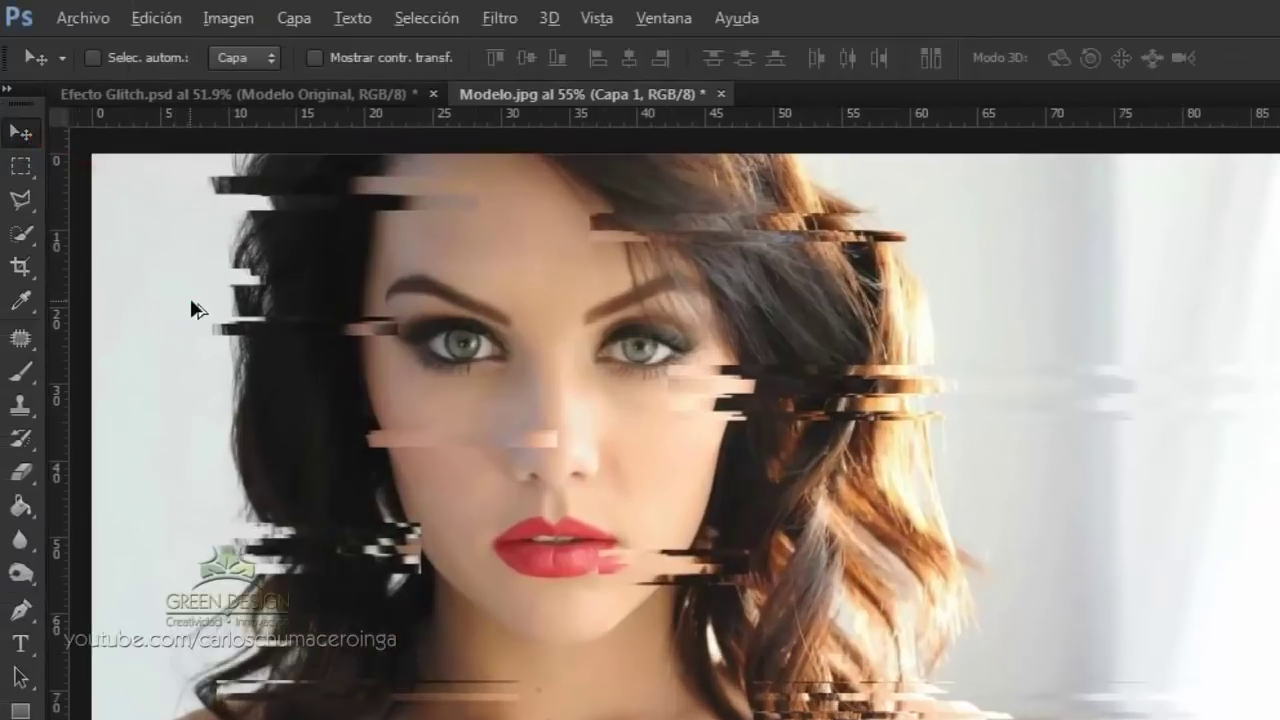
{"action": "scroll", "coordinate": [298, 282], "scroll_direction": "up", "scroll_amount": 1}
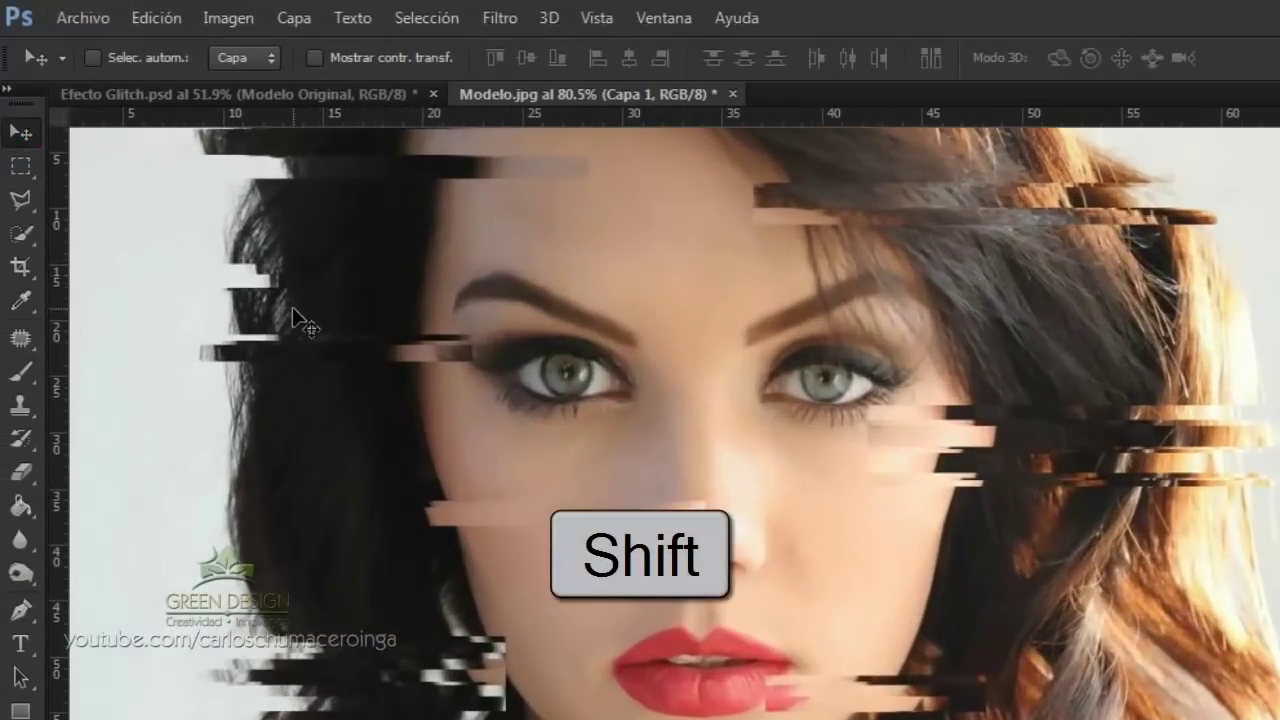
{"action": "mouse_move", "coordinate": [293, 308]}
{"action": "left_mouse_down"}
{"action": "mouse_move", "coordinate": [339, 314]}
{"action": "mouse_move", "coordinate": [327, 321]}
{"action": "left_mouse_up"}
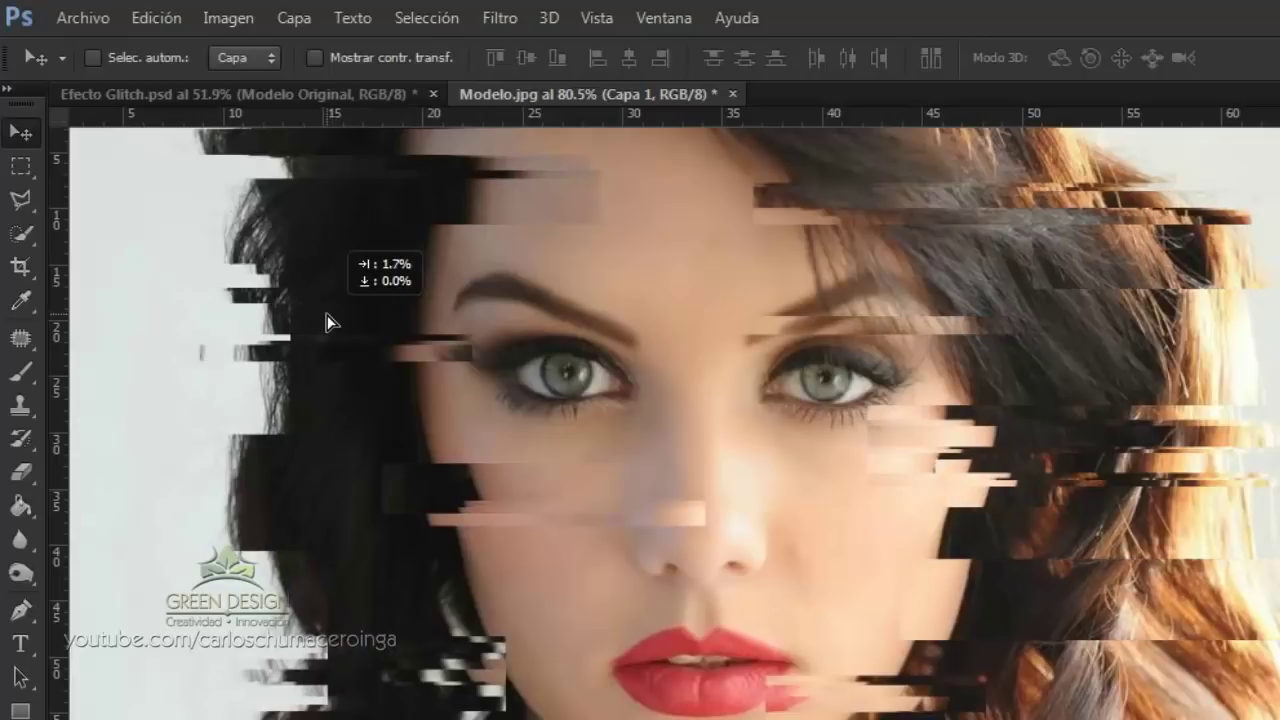
Step: Bring up the Filtro menu's distortion filters
{"action": "scroll", "coordinate": [300, 437], "scroll_direction": "down", "scroll_amount": 1}
{"action": "scroll", "coordinate": [297, 443], "scroll_direction": "down", "scroll_amount": 2}
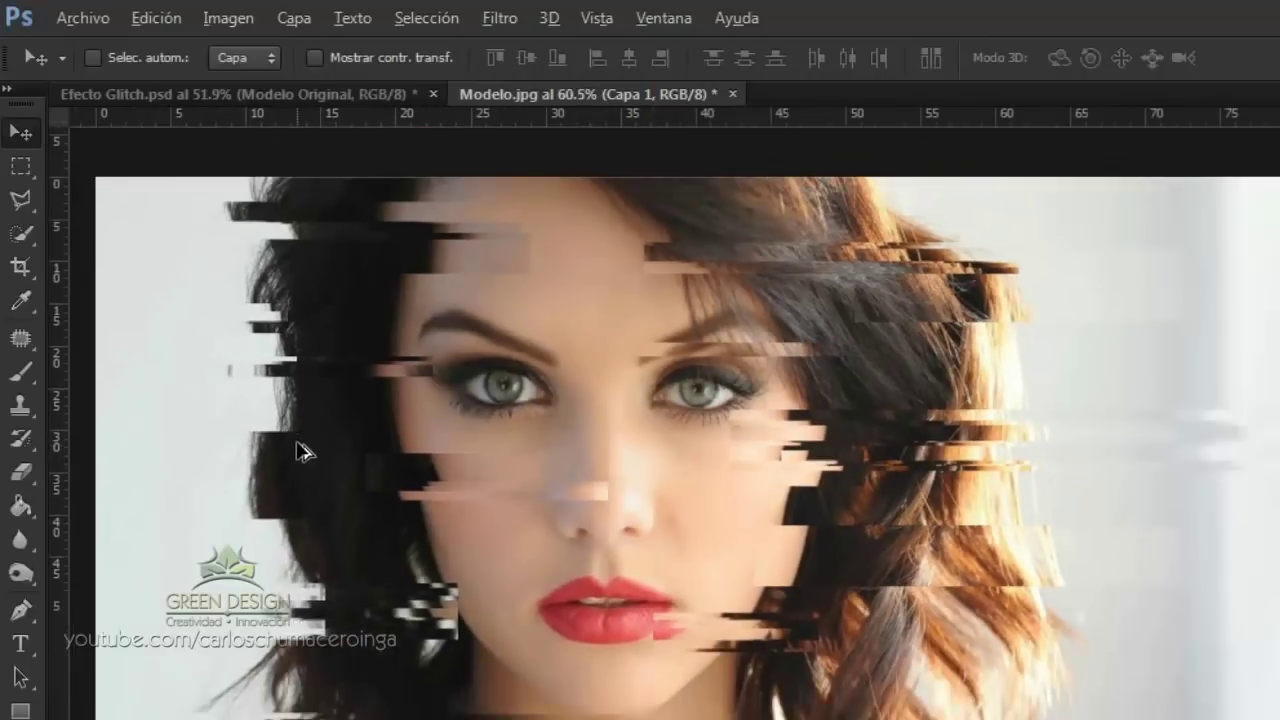
{"action": "key", "text": "alt"}
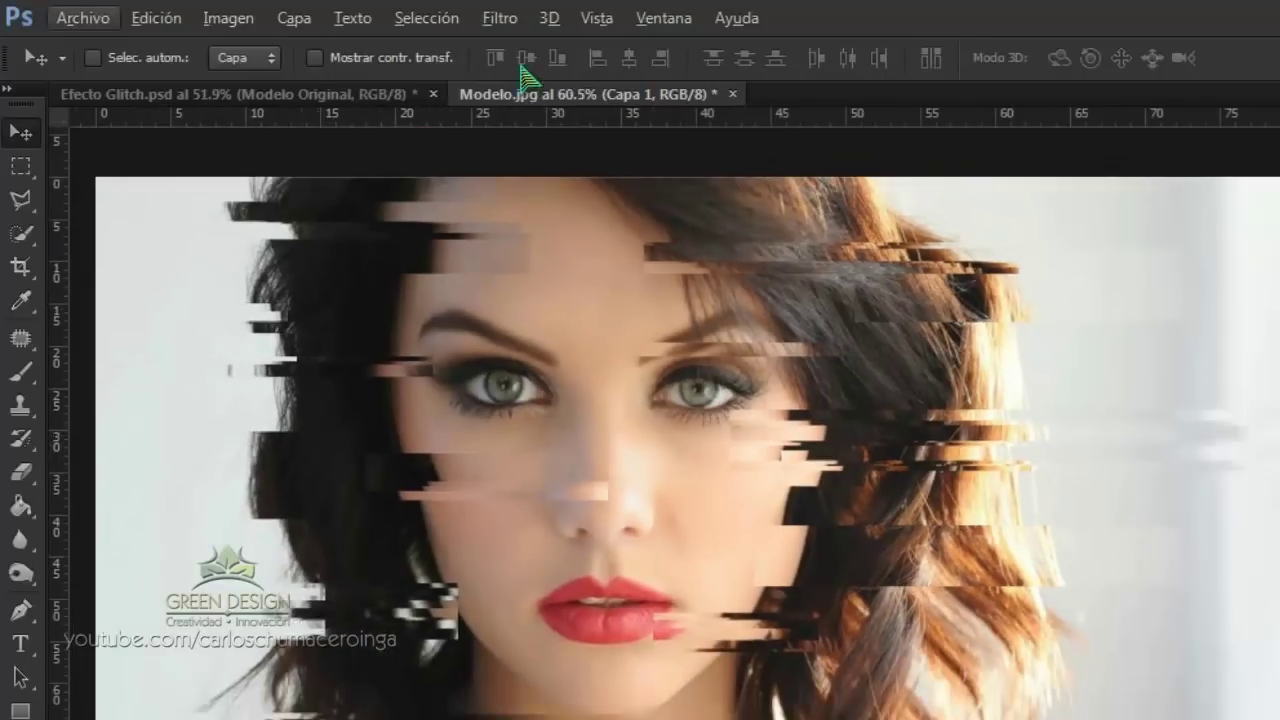
{"action": "left_click", "coordinate": [512, 20]}
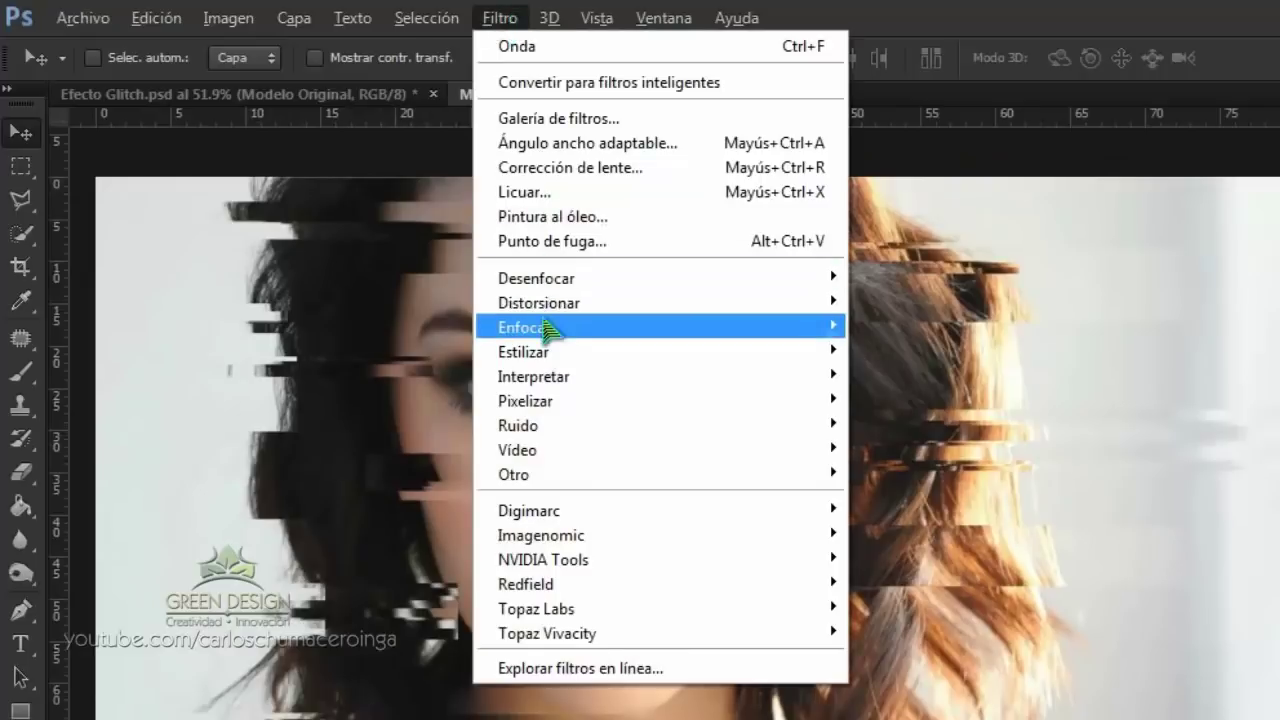
{"action": "mouse_move", "coordinate": [660, 302]}
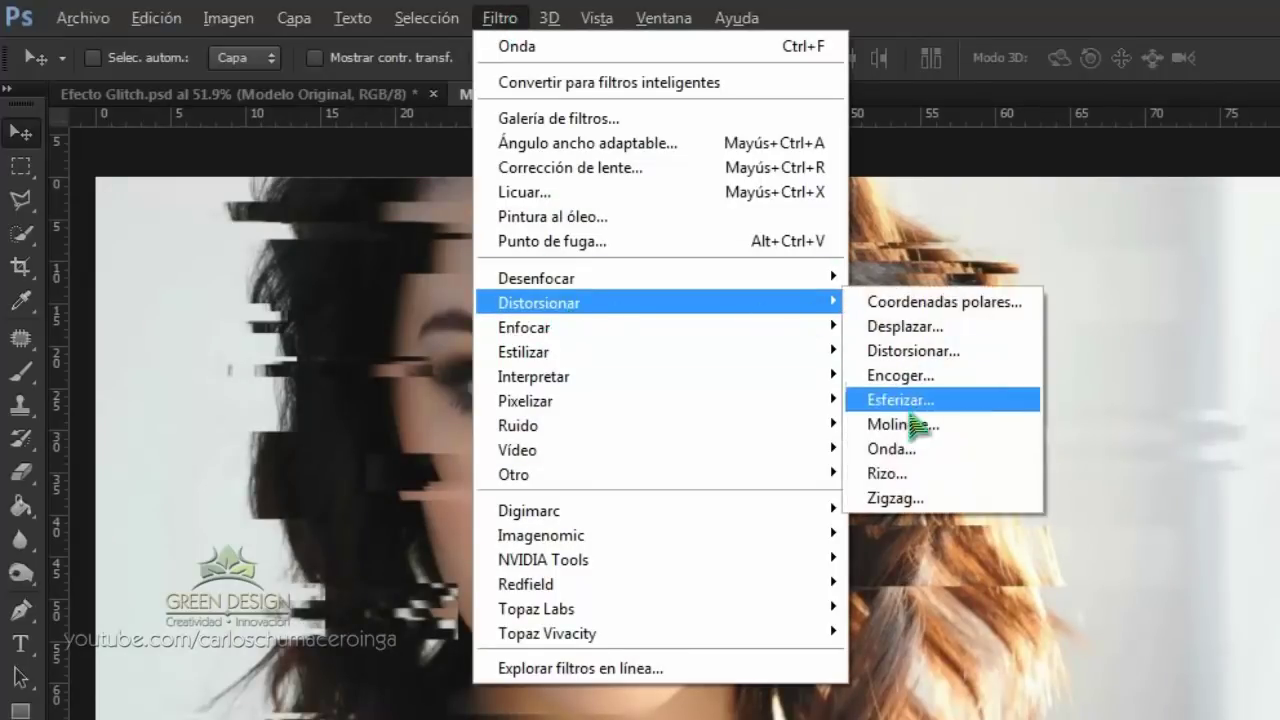
Step: Apply an Onda wave of Sinusoidal type to the copied strips on Capa 1
{"action": "left_click", "coordinate": [912, 449]}
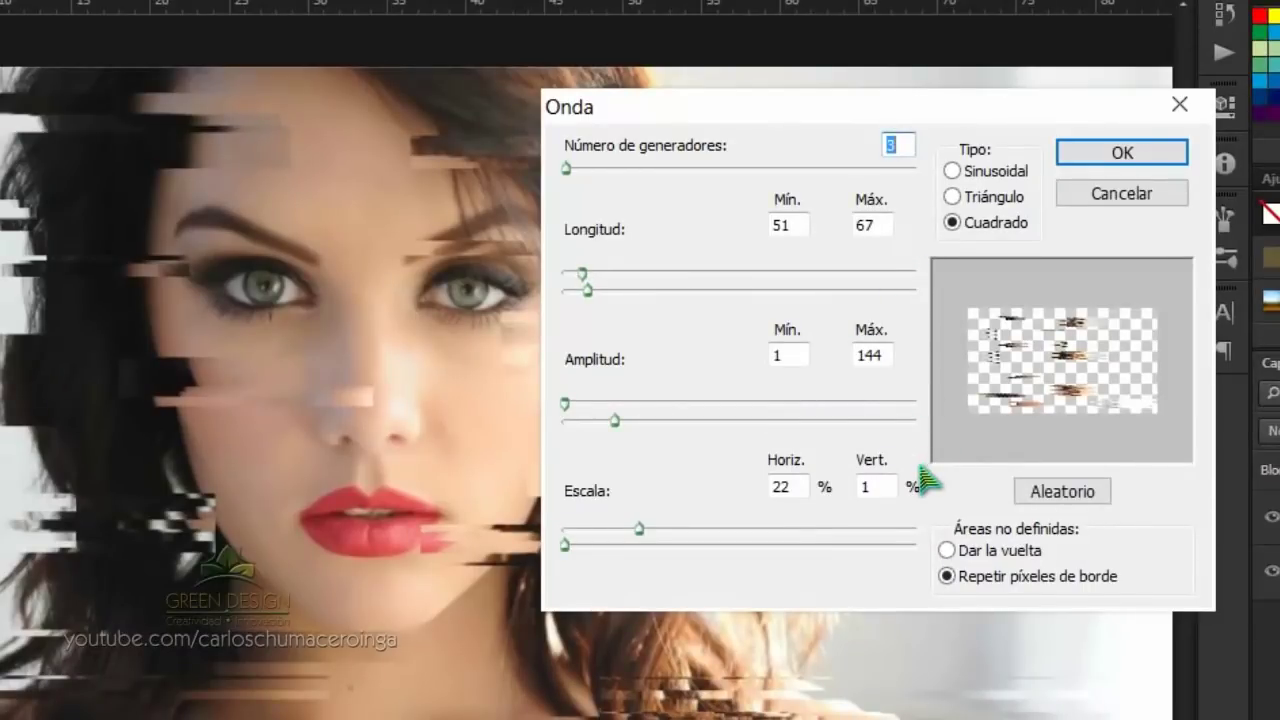
{"action": "left_click", "coordinate": [953, 171]}
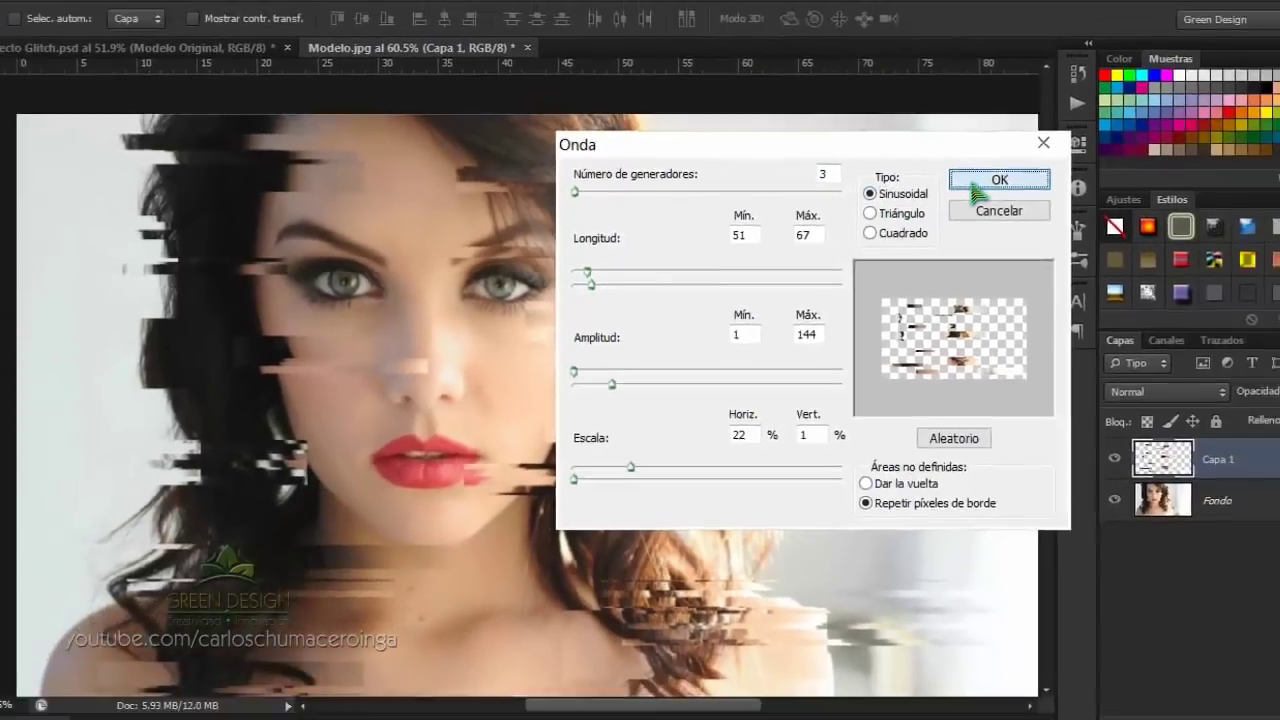
{"action": "left_click", "coordinate": [1122, 152]}
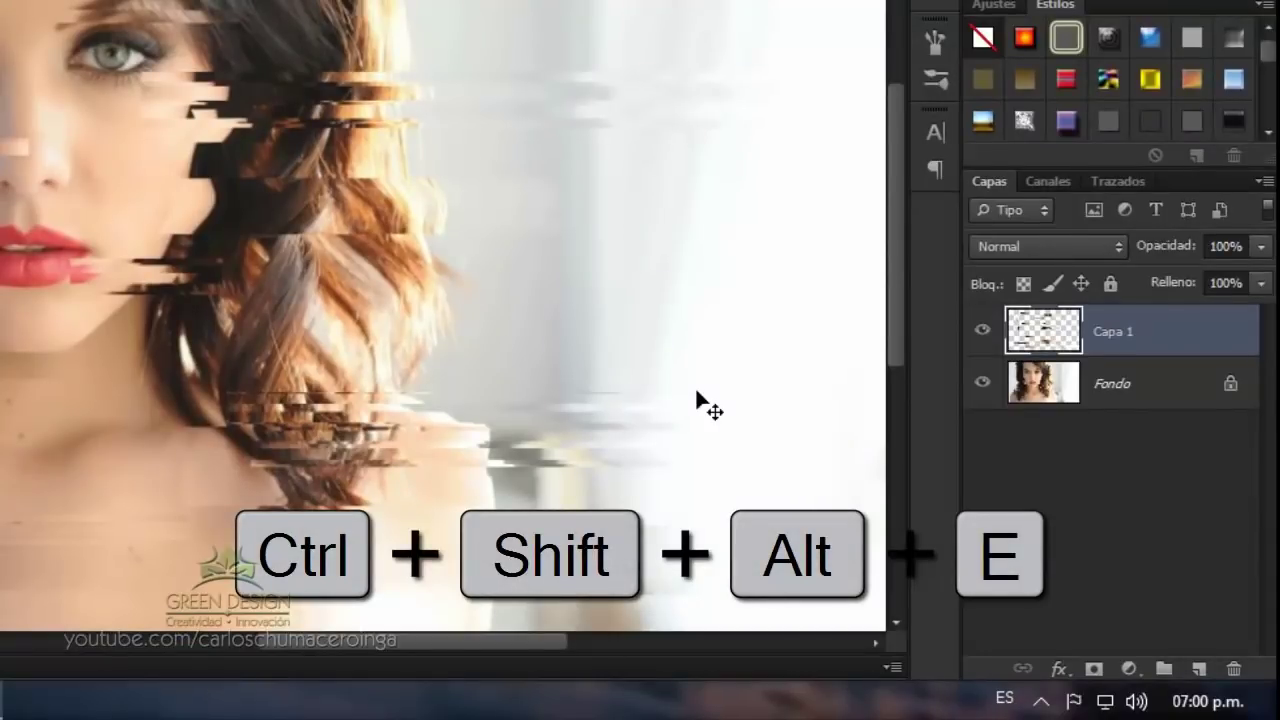
Step: Stamp all visible layers into Capa 2 and uncheck its R channel in Opciones de fusión
{"action": "key", "text": "ctrl+shift+alt+e"}
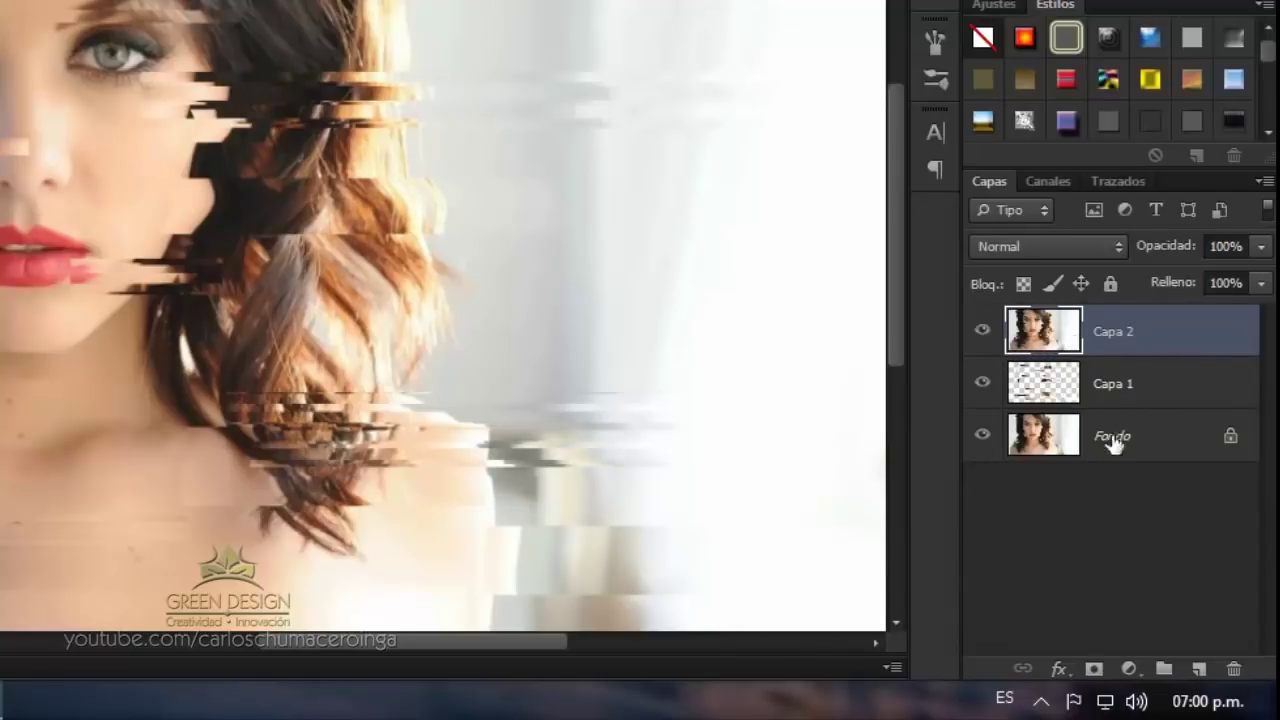
{"action": "left_click", "coordinate": [1058, 669]}
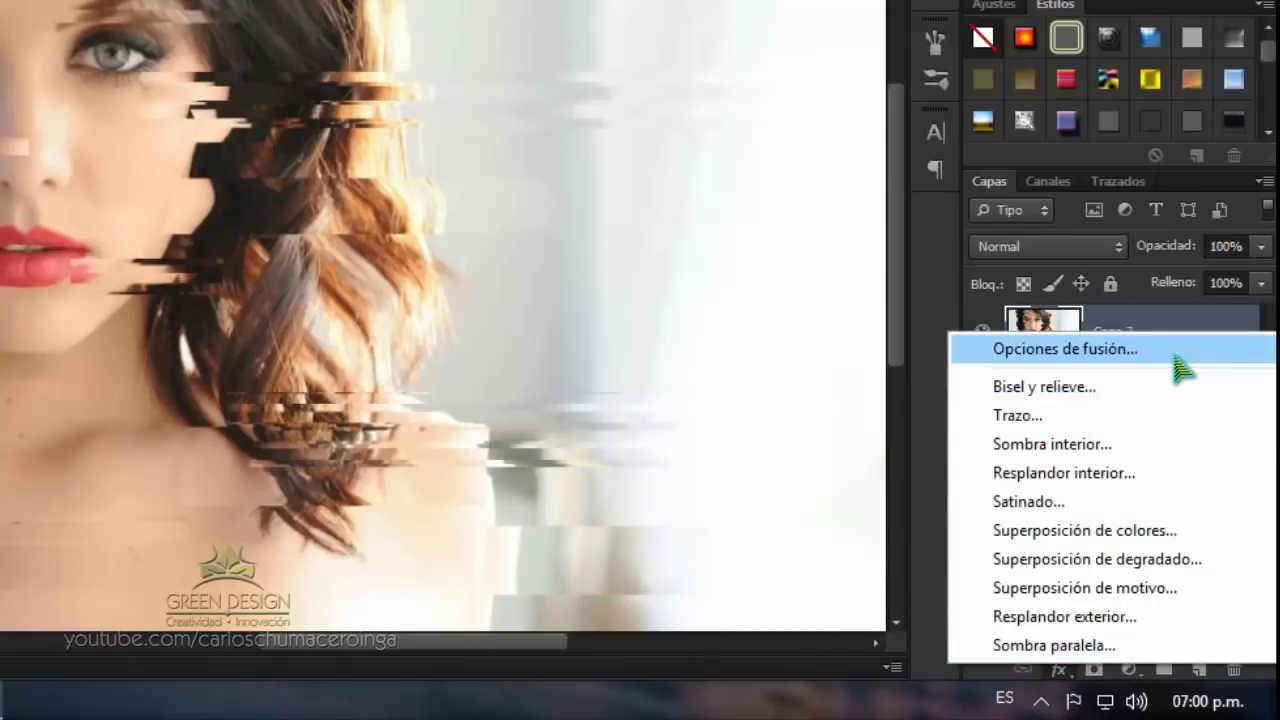
{"action": "left_click", "coordinate": [1120, 350]}
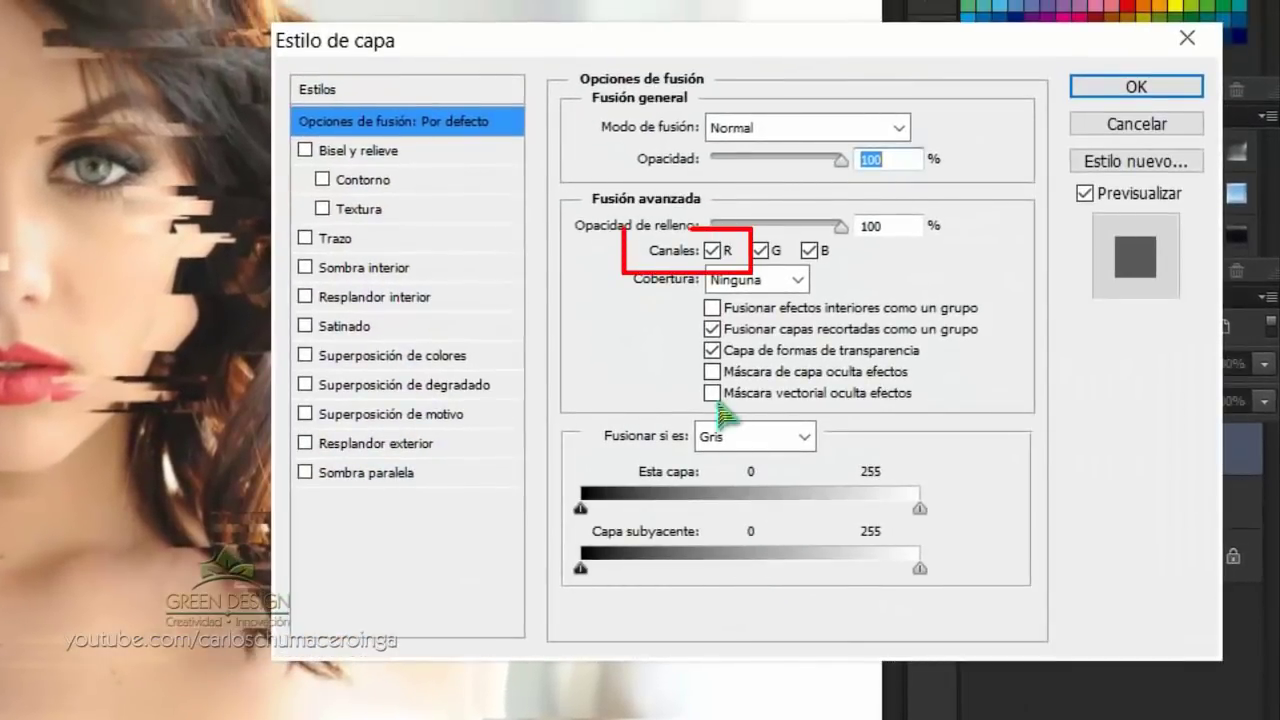
{"action": "left_click", "coordinate": [712, 251]}
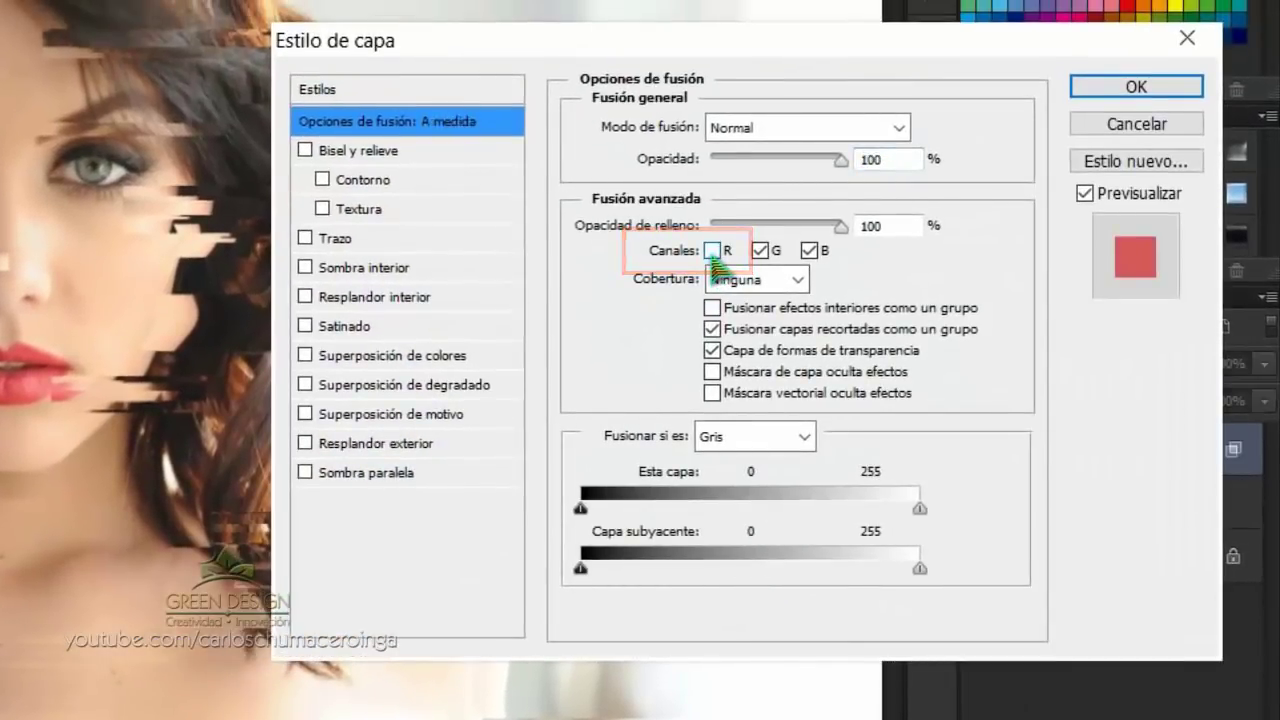
{"action": "left_click", "coordinate": [1096, 98]}
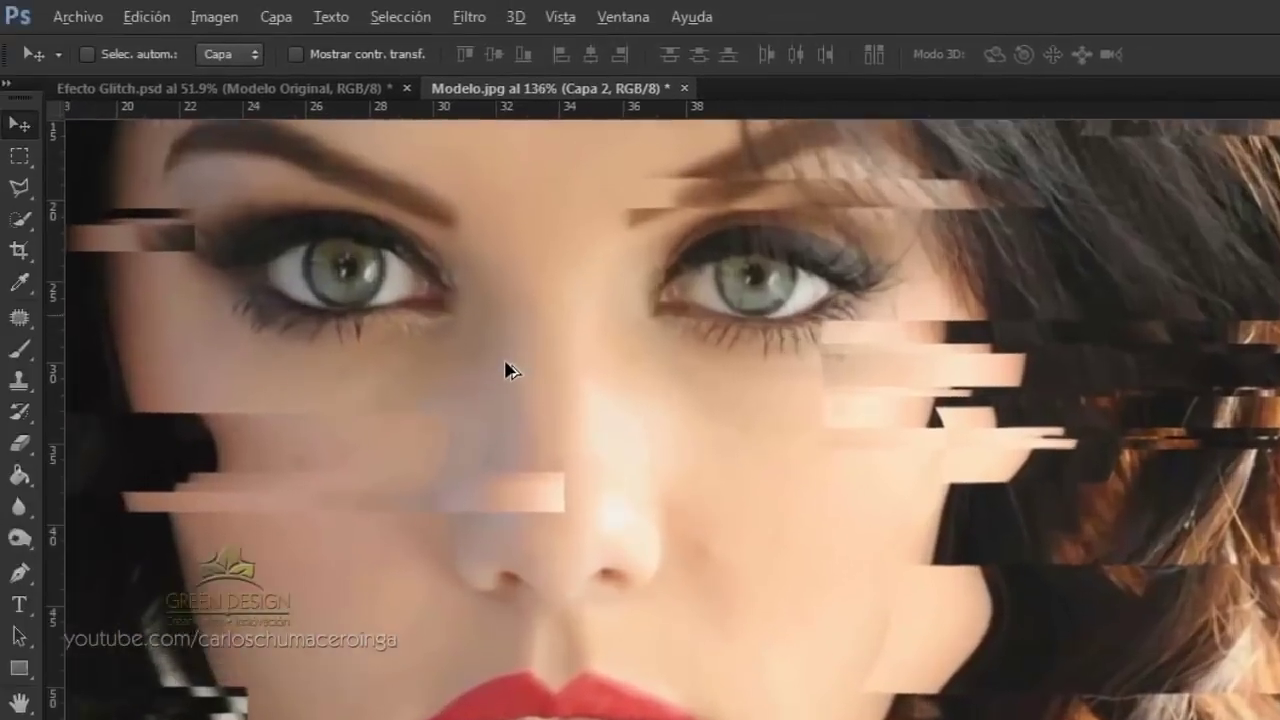
Step: Nudge Capa 2 three steps down and four right for red/cyan fringes, then fit to screen
{"action": "scroll", "coordinate": [506, 369], "scroll_direction": "up", "scroll_amount": 1}
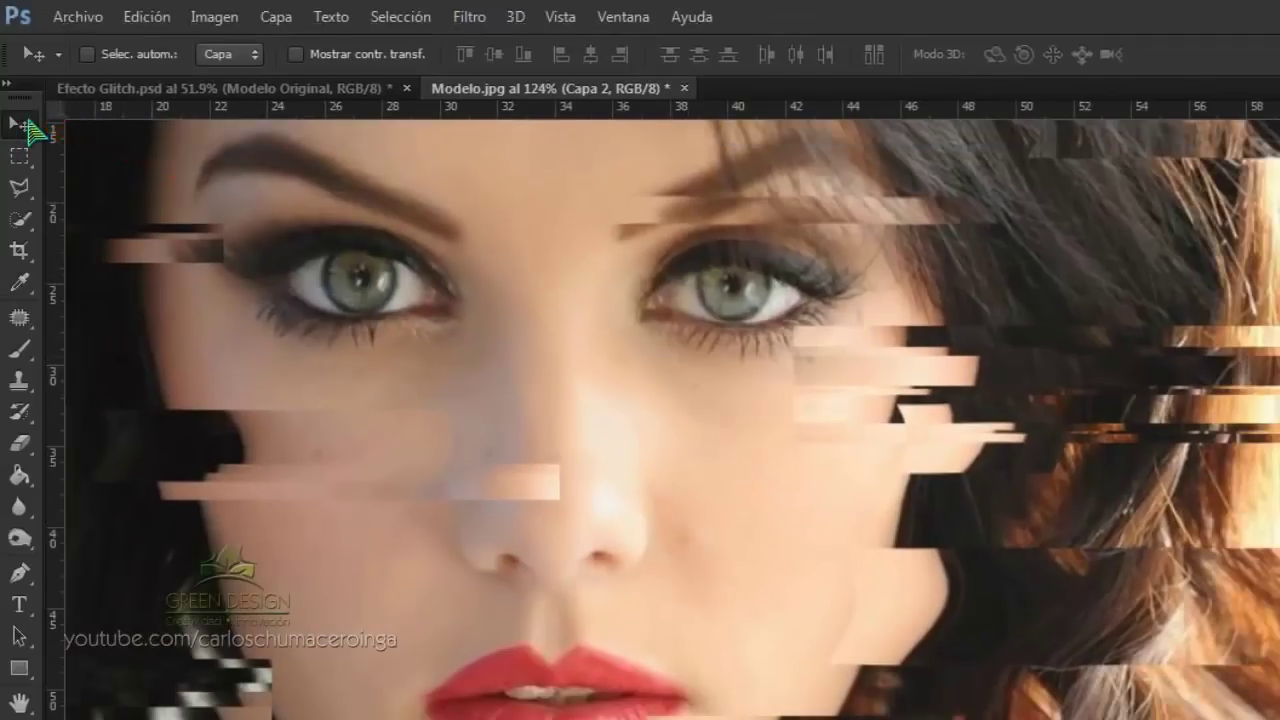
{"action": "key", "text": "Down"}
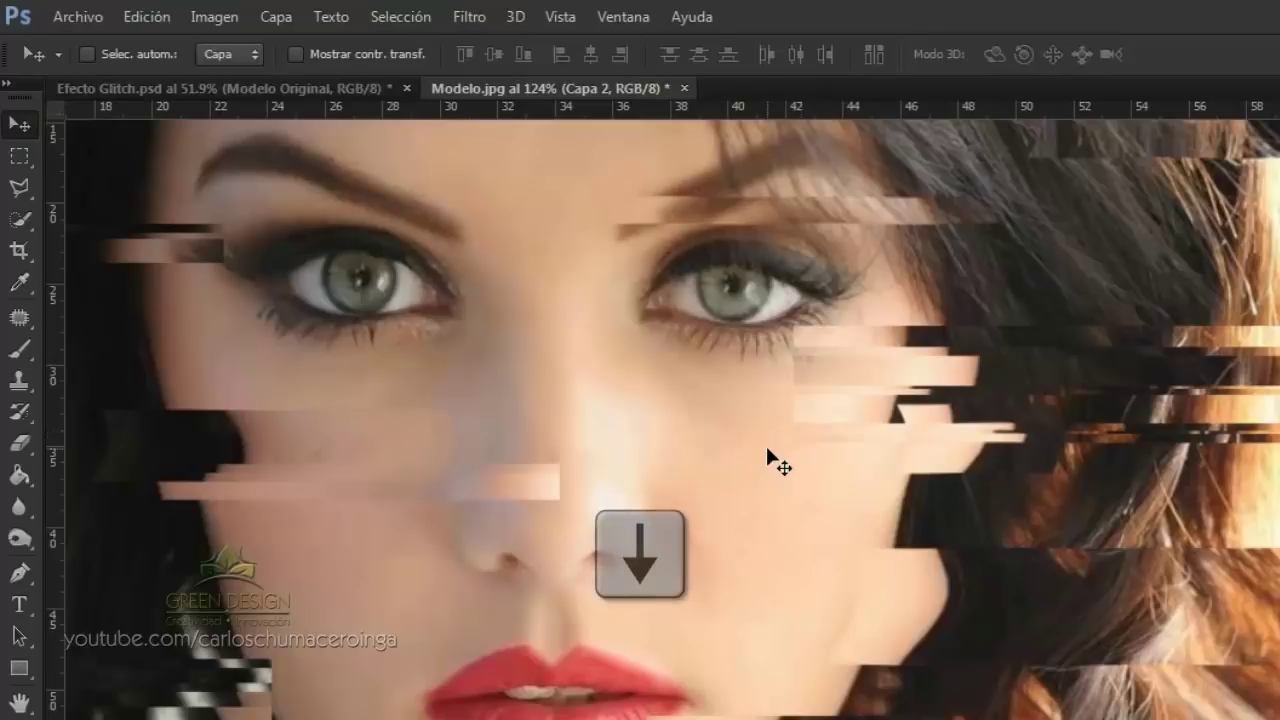
{"action": "key", "text": "Down"}
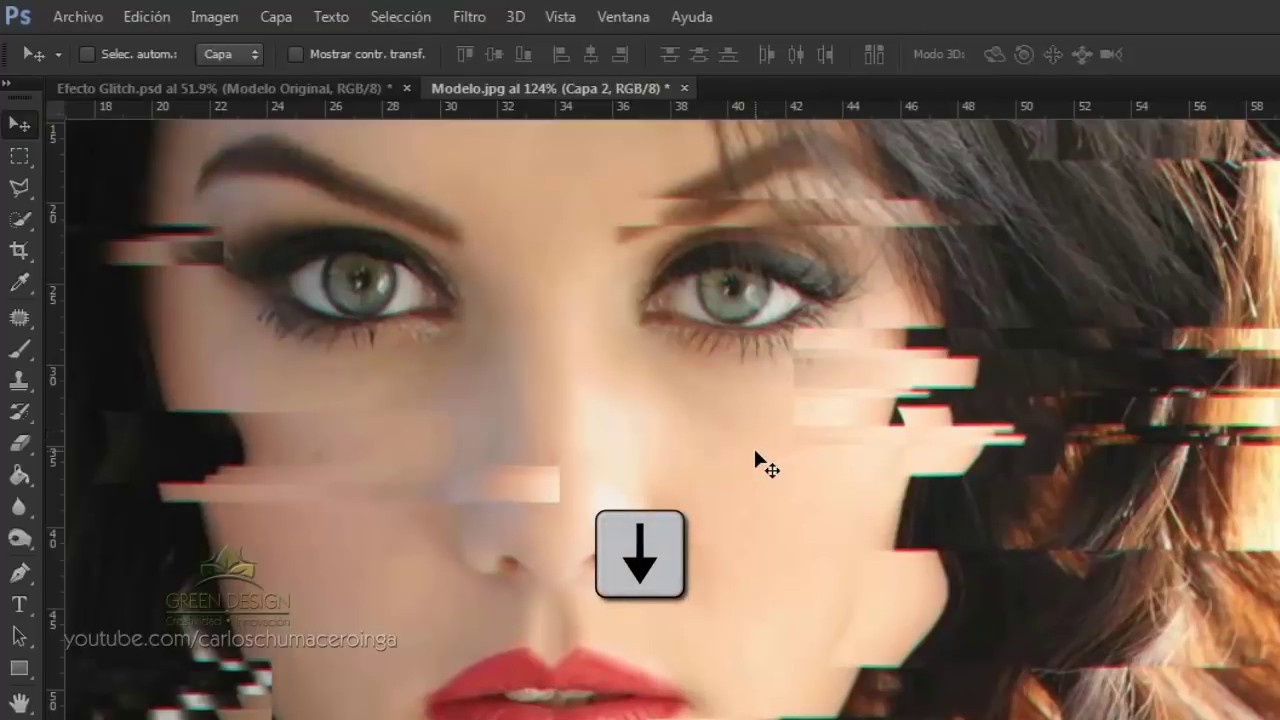
{"action": "key", "text": "Down"}
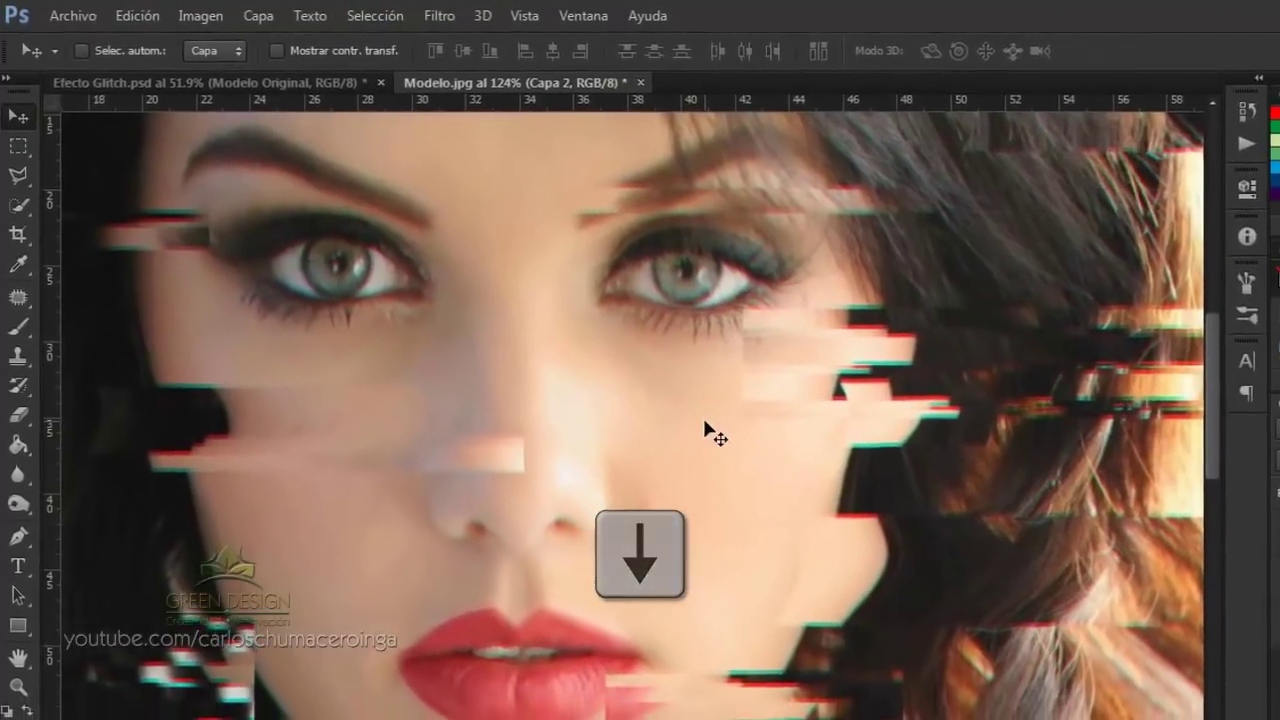
{"action": "key", "text": "Right"}
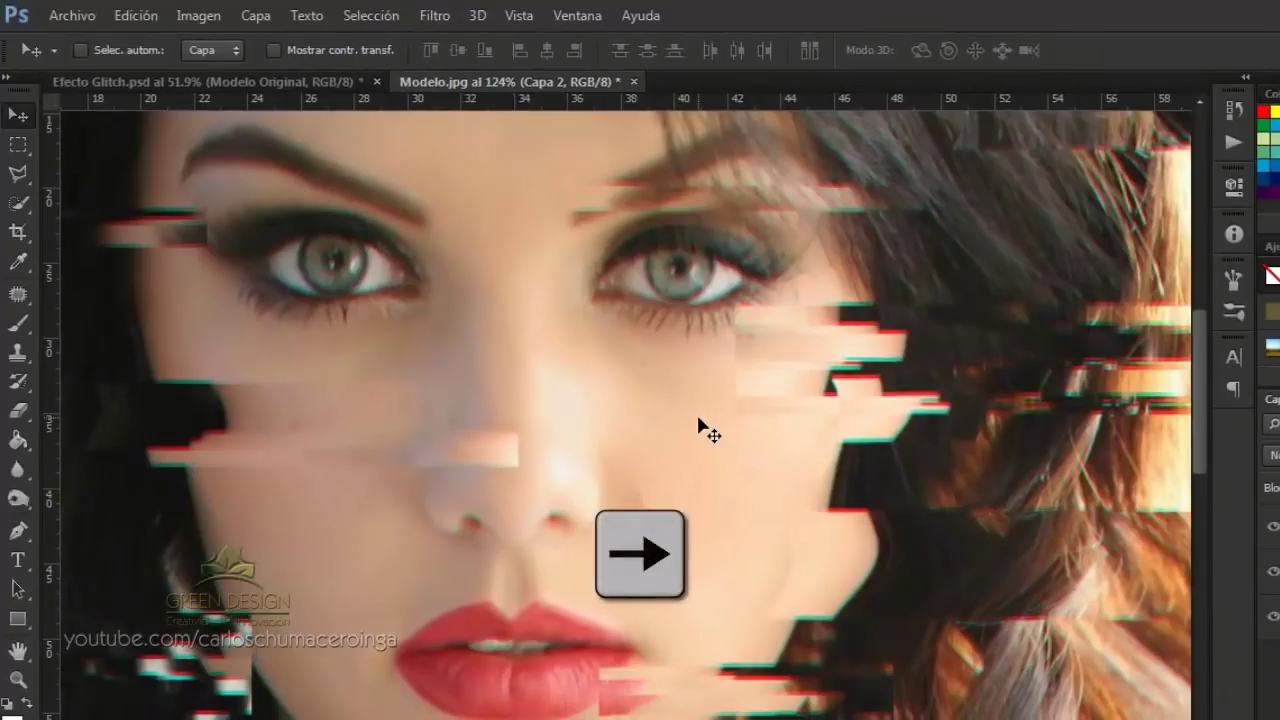
{"action": "key", "text": "Right"}
{"action": "key", "text": "Right"}
{"action": "key", "text": "Right"}
{"action": "key", "text": "Right"}
{"action": "key", "text": "Right"}
{"action": "key", "text": "Right"}
{"action": "key", "text": "Right"}
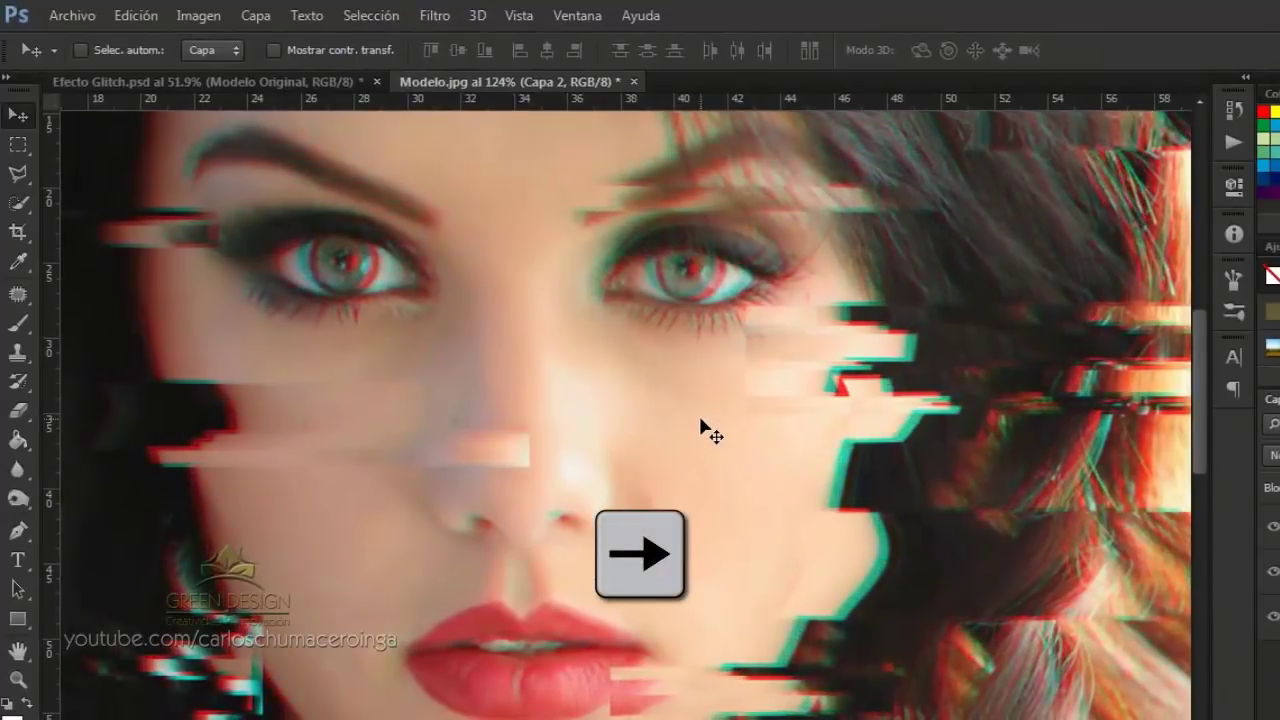
{"action": "key", "text": "Right"}
{"action": "key", "text": "Right"}
{"action": "key", "text": "Right"}
{"action": "key", "text": "Right"}
{"action": "key", "text": "Right"}
{"action": "key", "text": "Right"}
{"action": "key", "text": "Right"}
{"action": "key", "text": "Right"}
{"action": "key", "text": "Right"}
{"action": "key", "text": "Right"}
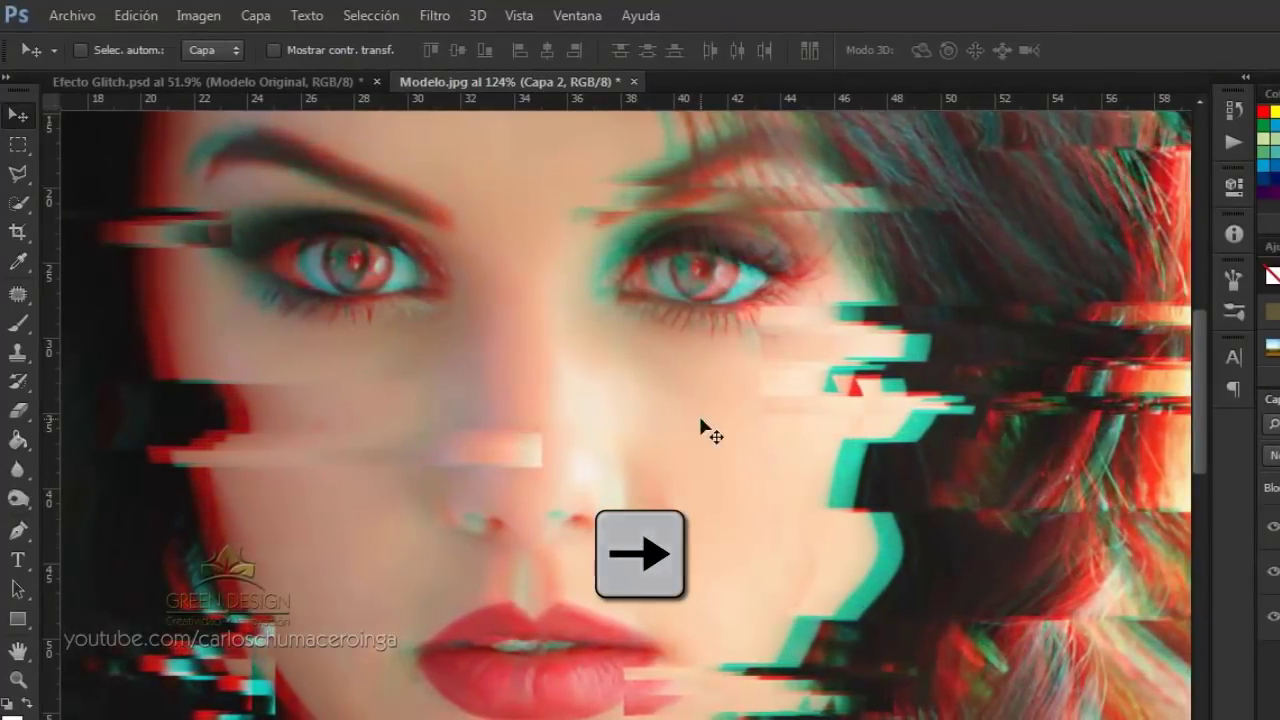
{"action": "key", "text": "Right"}
{"action": "key", "text": "Right"}
{"action": "scroll", "coordinate": [698, 425], "scroll_direction": "down", "scroll_amount": 2}
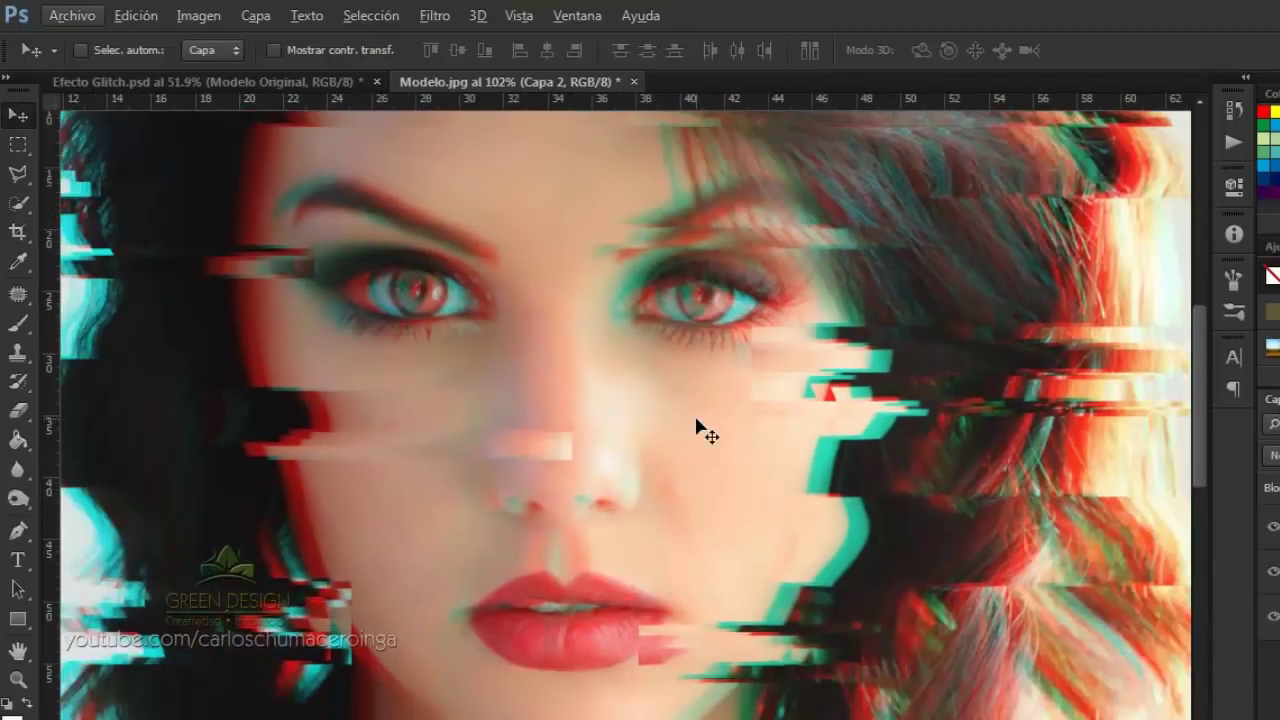
{"action": "key", "text": "ctrl+0"}
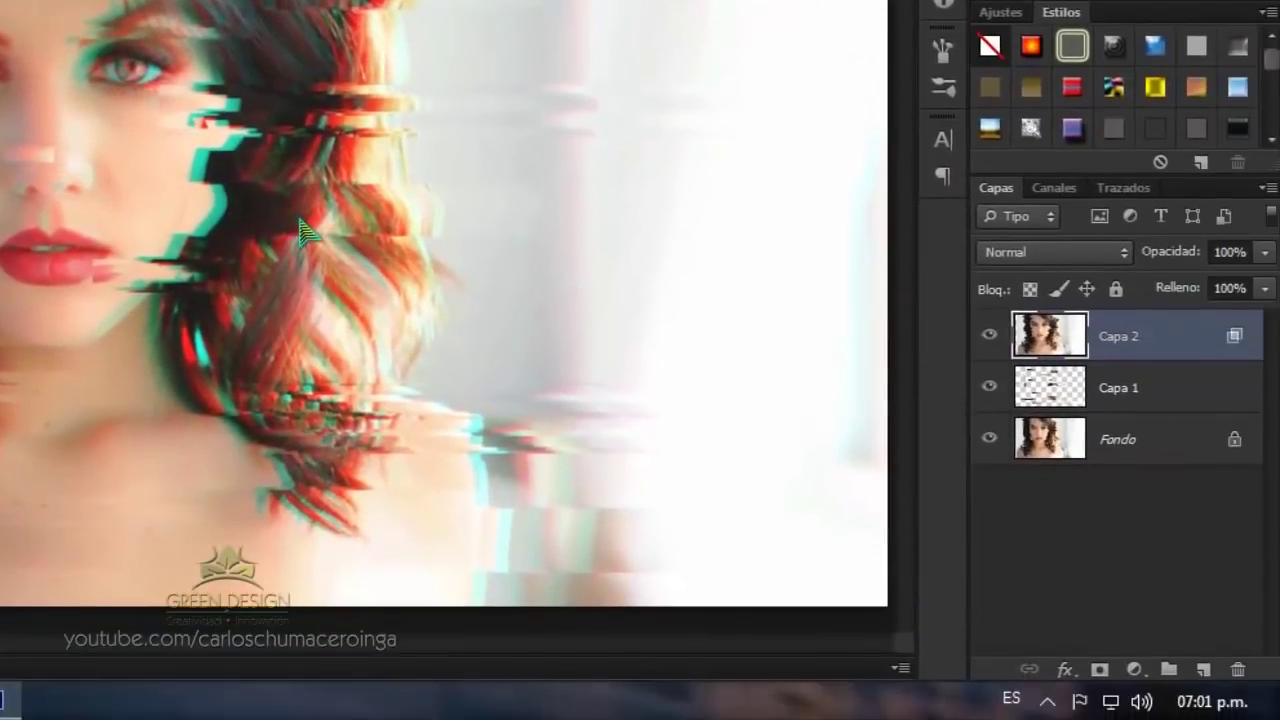
Step: Add a new layer named Textura above Capa 2
{"action": "left_click", "coordinate": [1200, 668]}
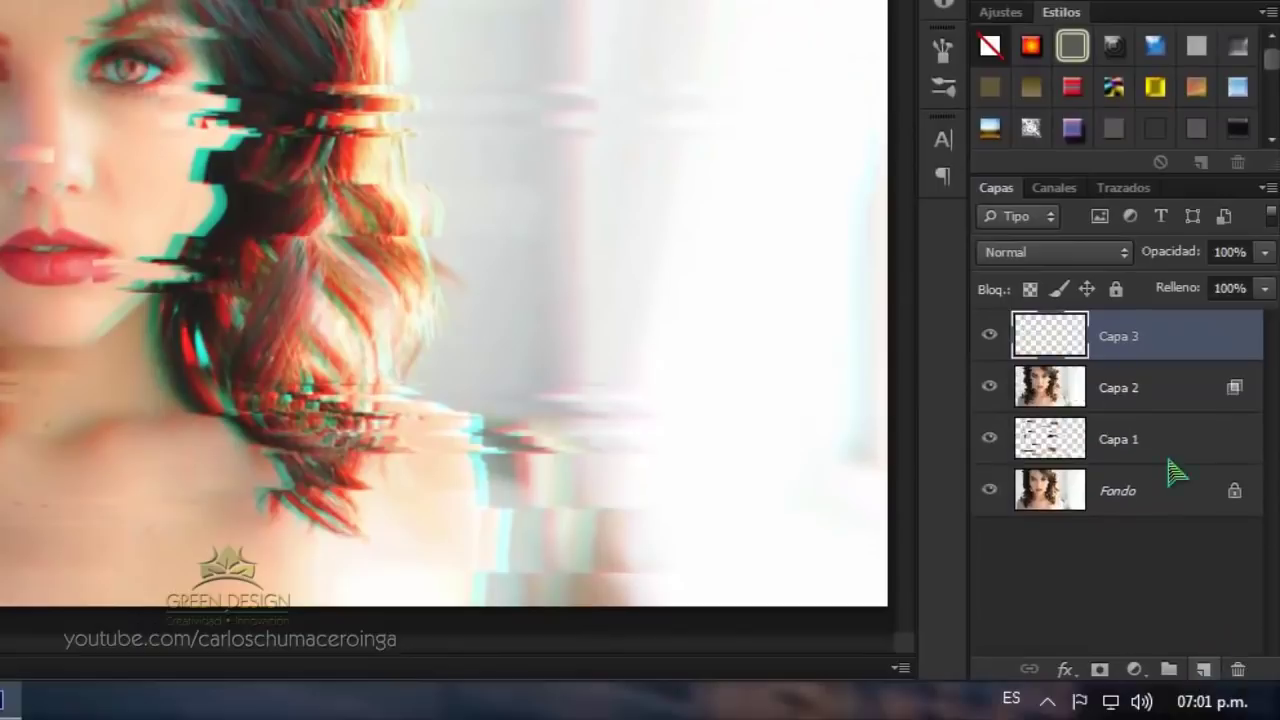
{"action": "double_click", "coordinate": [1124, 338]}
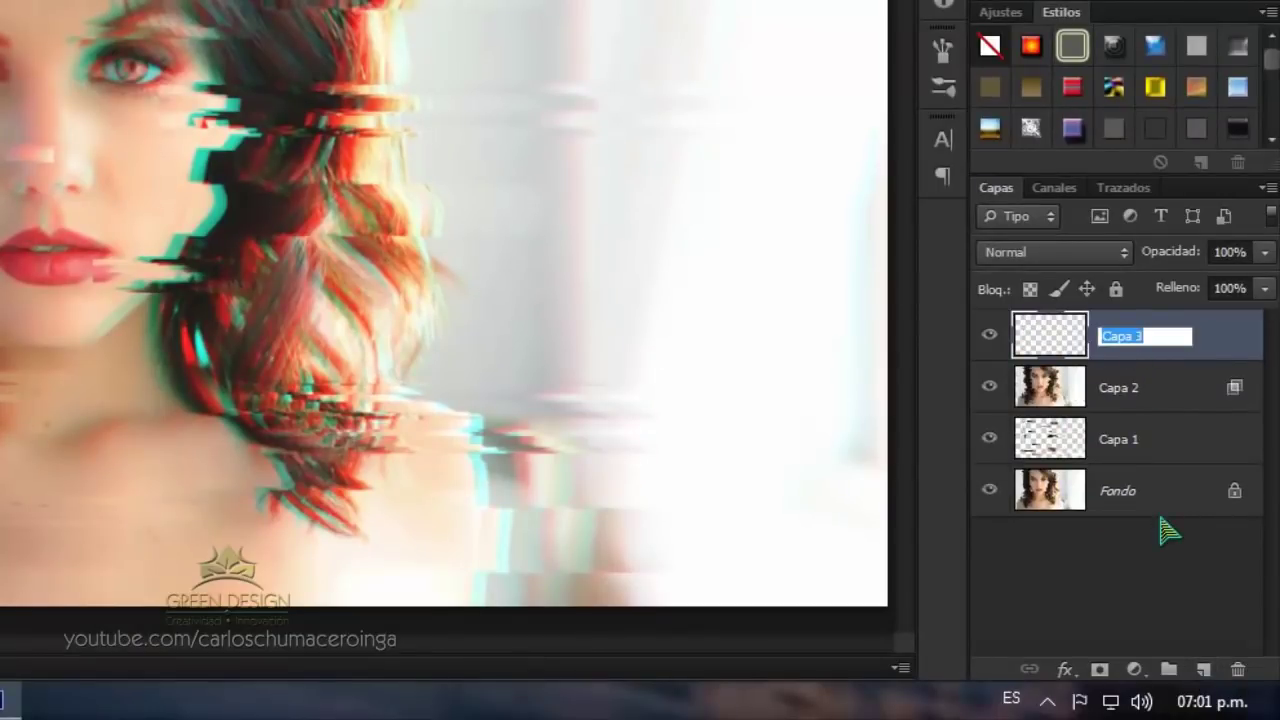
{"action": "type", "text": "Textura"}
{"action": "key", "text": "Return"}
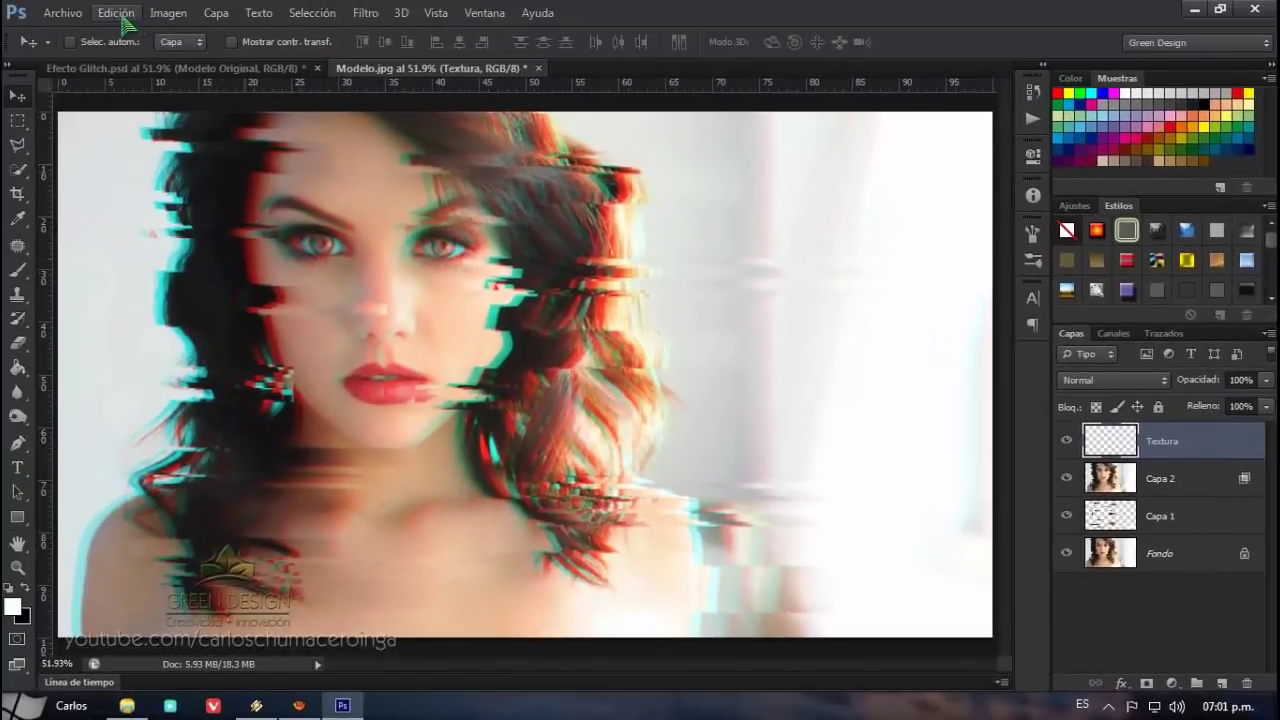
Step: Fill the Textura layer with solid white via Edición > Rellenar
{"action": "left_click", "coordinate": [116, 13]}
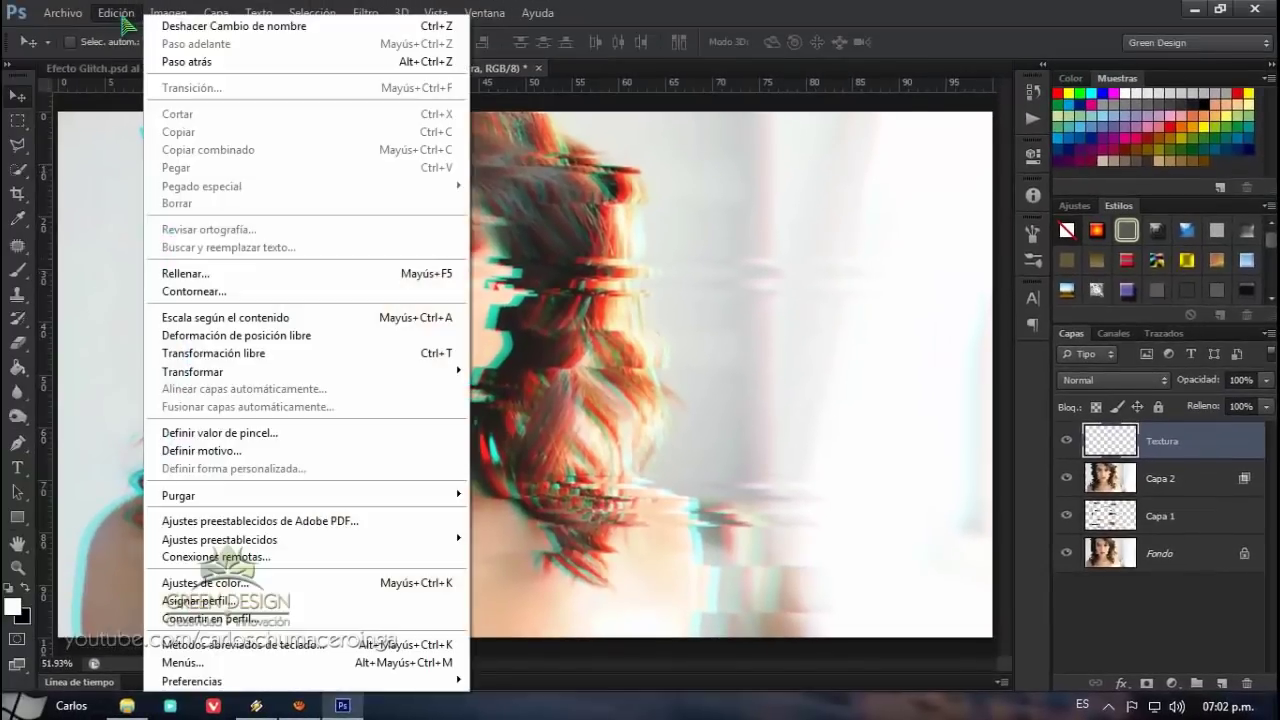
{"action": "left_click", "coordinate": [215, 273]}
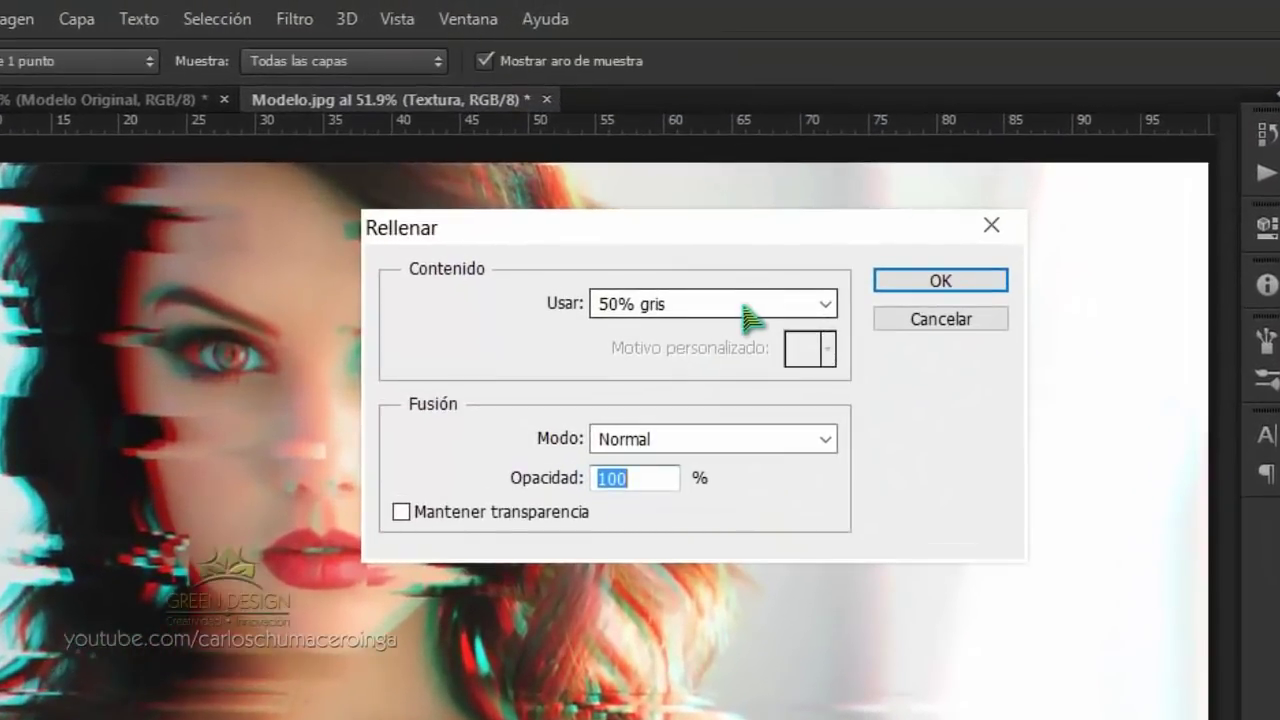
{"action": "left_click", "coordinate": [745, 308]}
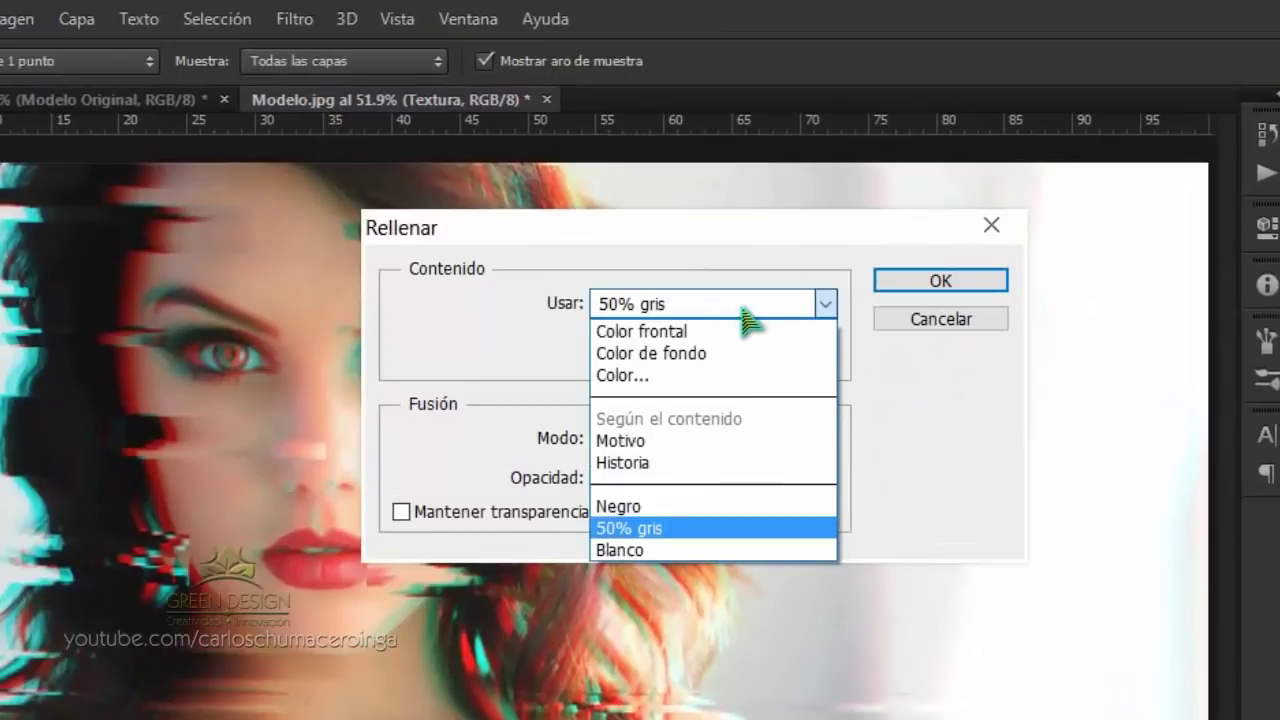
{"action": "left_click", "coordinate": [652, 549]}
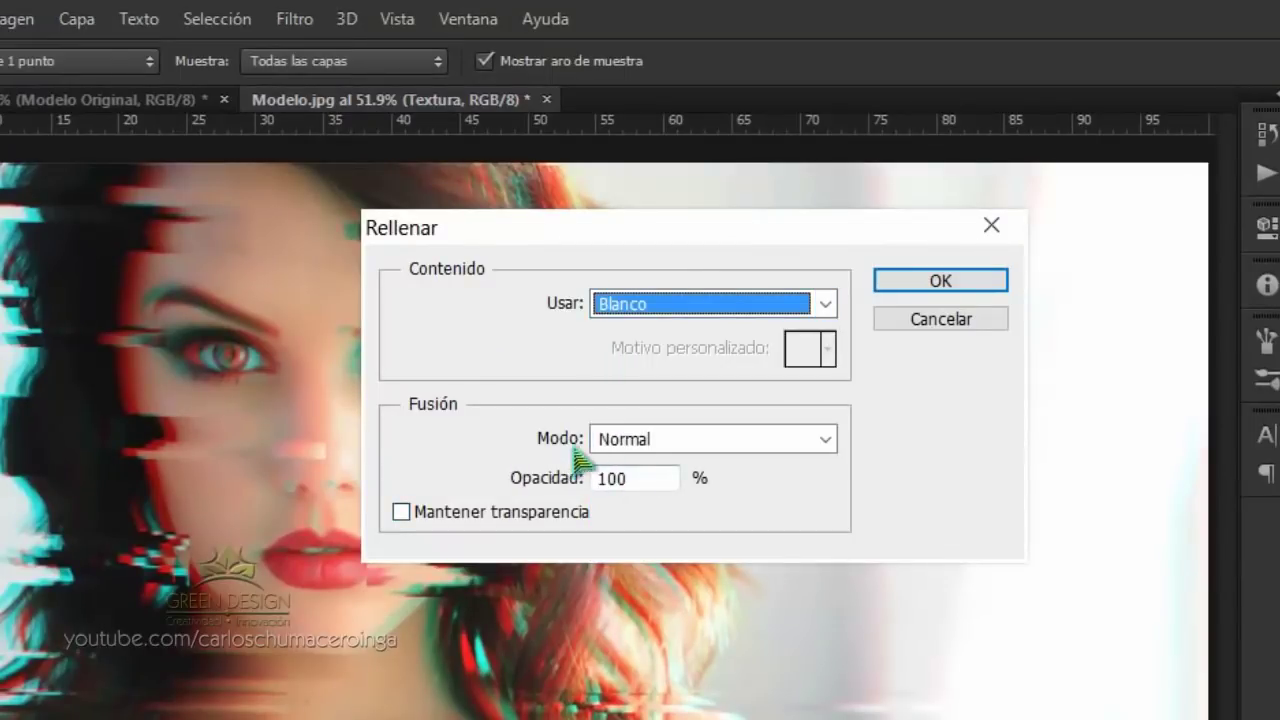
{"action": "left_click", "coordinate": [903, 280]}
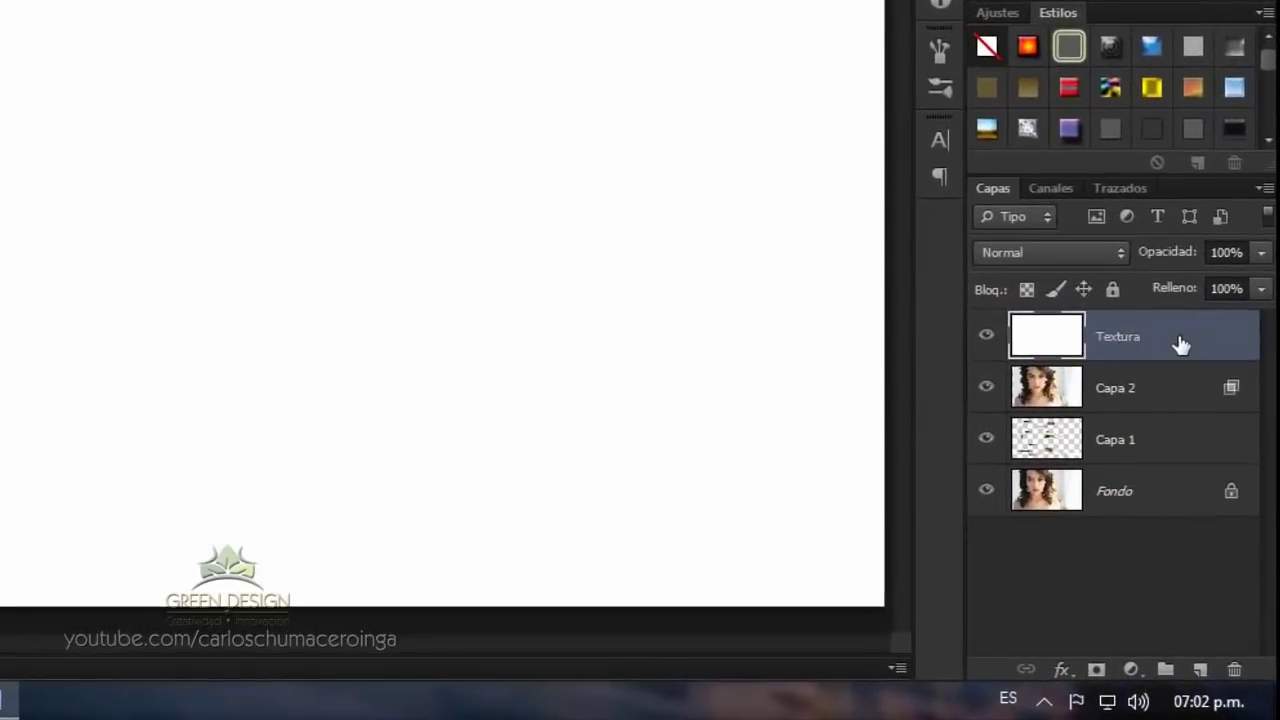
Step: Convert Textura to a smart object and apply Modelo de semitono: Tamaño 2, Contraste 6, Línea
{"action": "right_click", "coordinate": [1180, 344]}
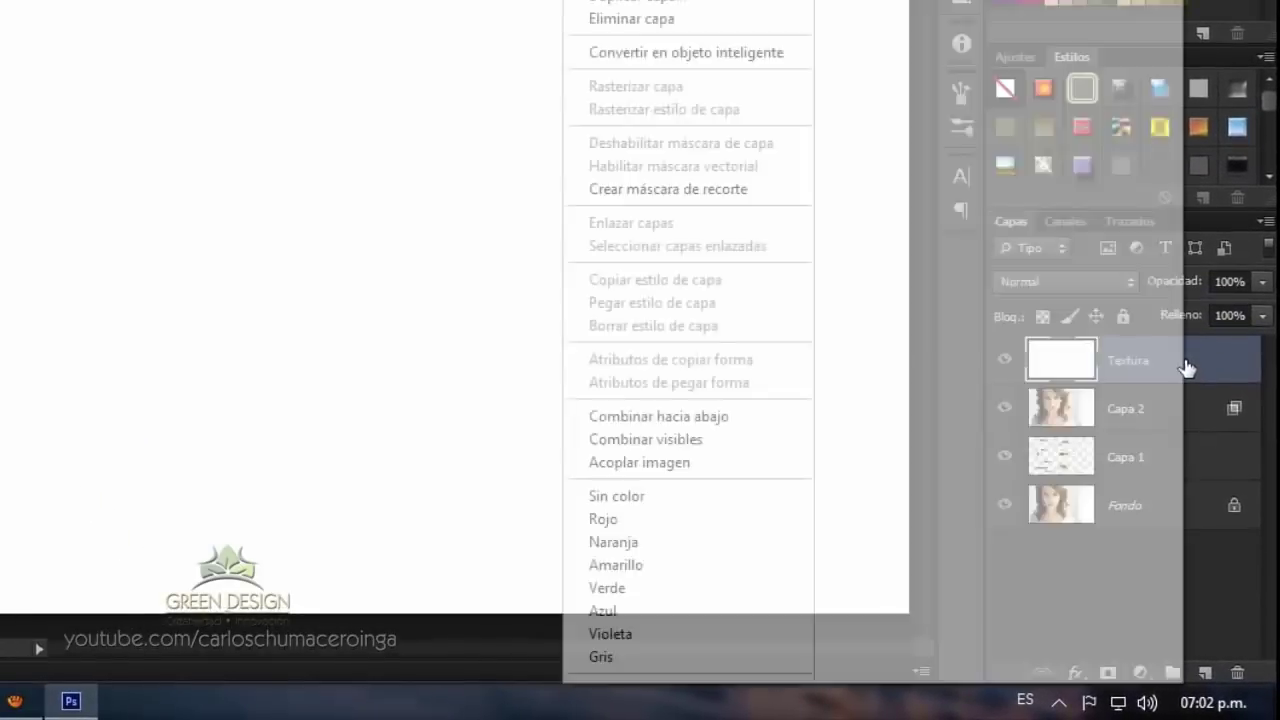
{"action": "left_click", "coordinate": [720, 54]}
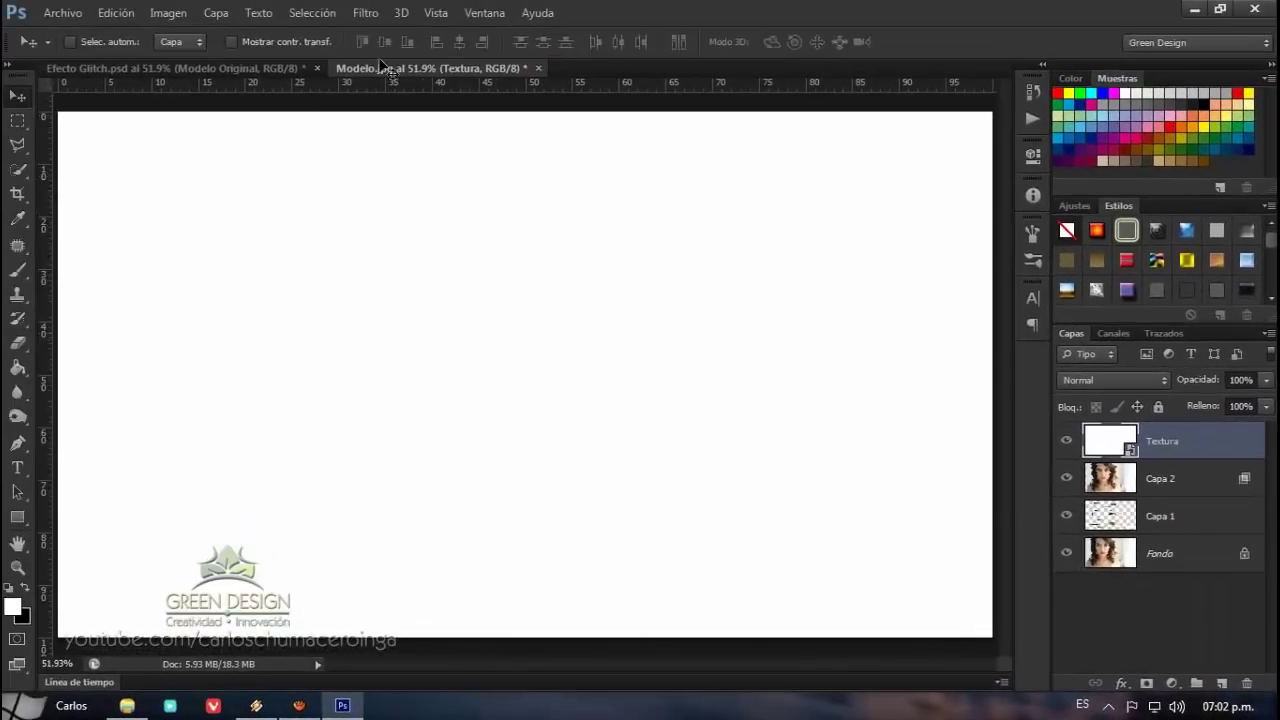
{"action": "left_click", "coordinate": [366, 14]}
{"action": "left_click", "coordinate": [405, 87]}
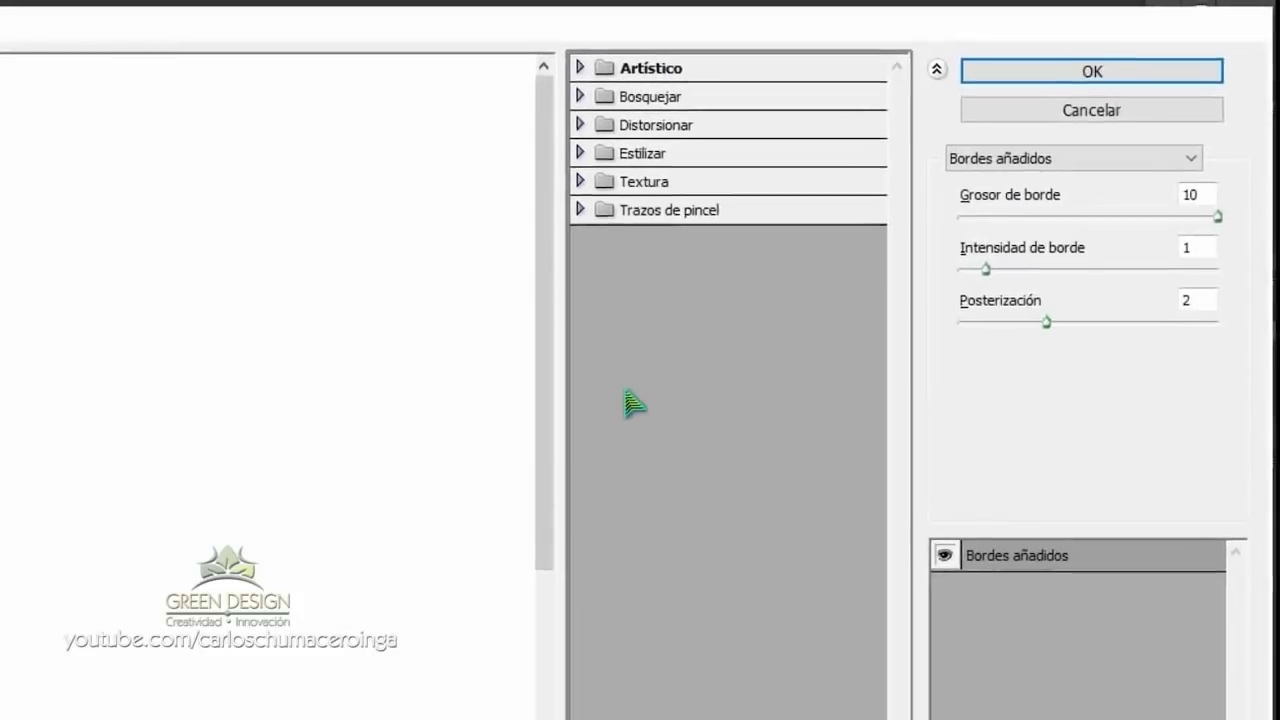
{"action": "left_click", "coordinate": [620, 104]}
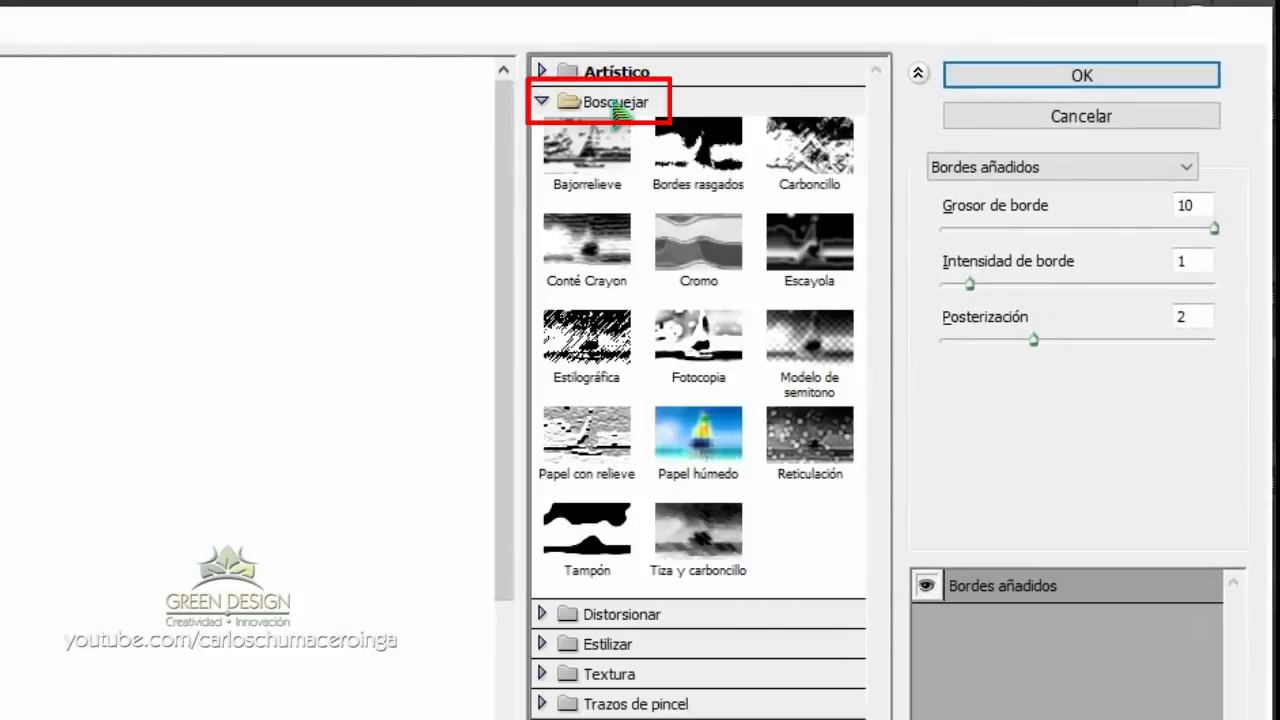
{"action": "left_click", "coordinate": [818, 352]}
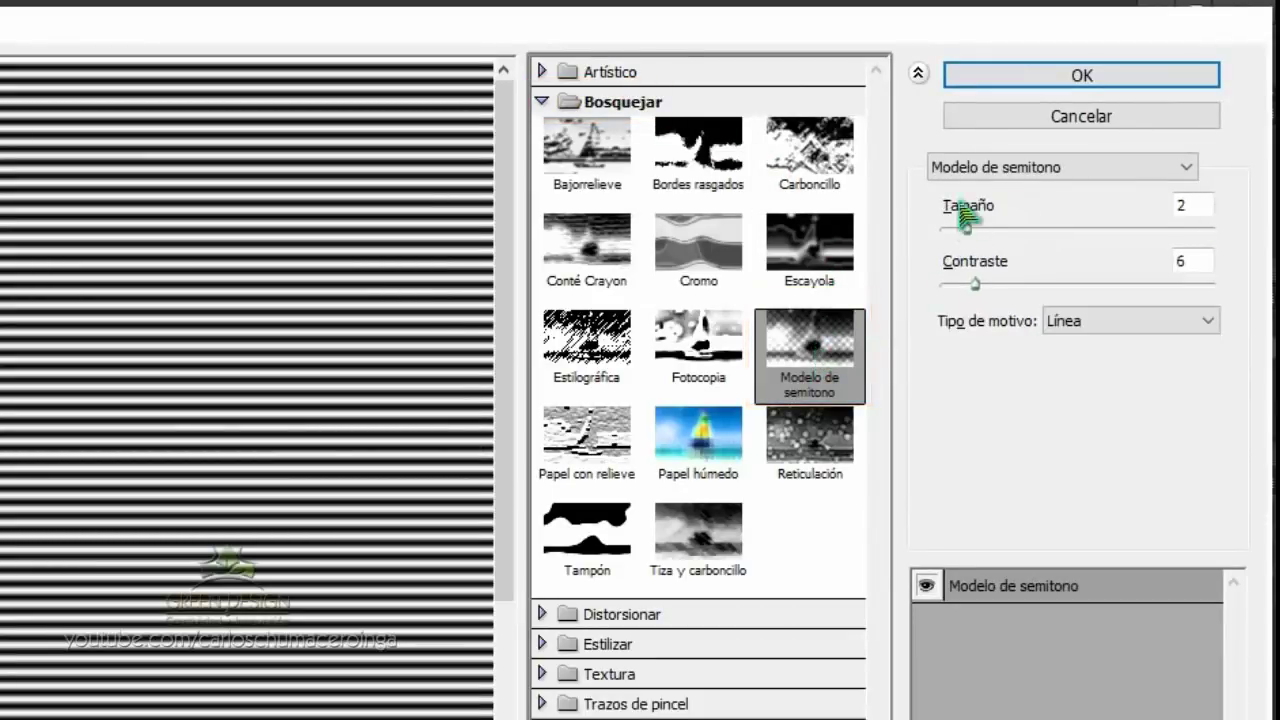
{"action": "left_click", "coordinate": [1200, 205]}
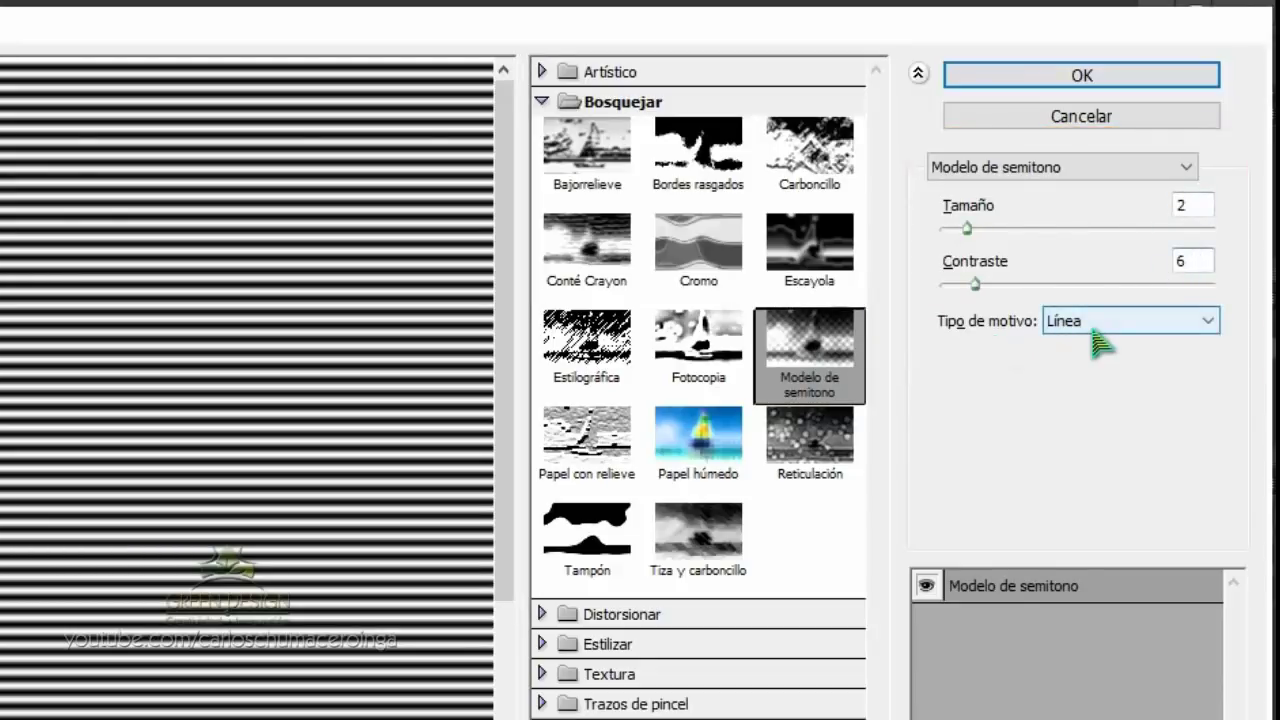
{"action": "left_click", "coordinate": [1218, 326]}
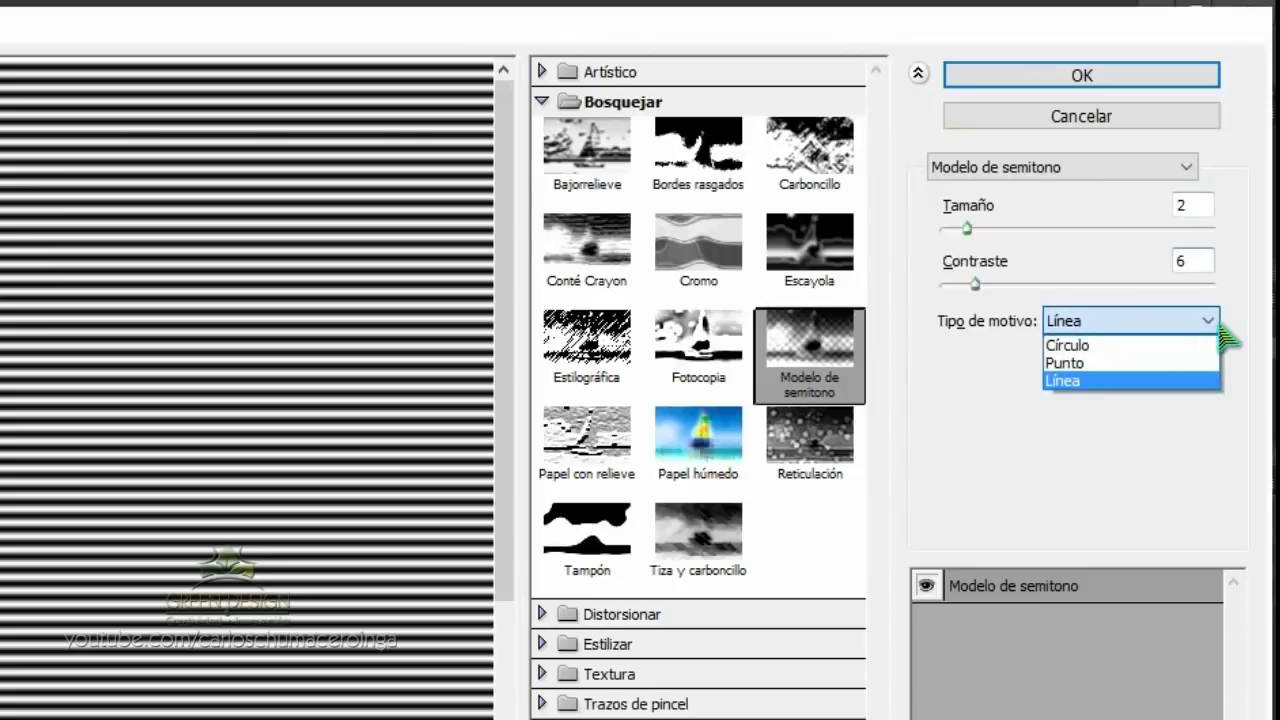
{"action": "left_click", "coordinate": [1078, 383]}
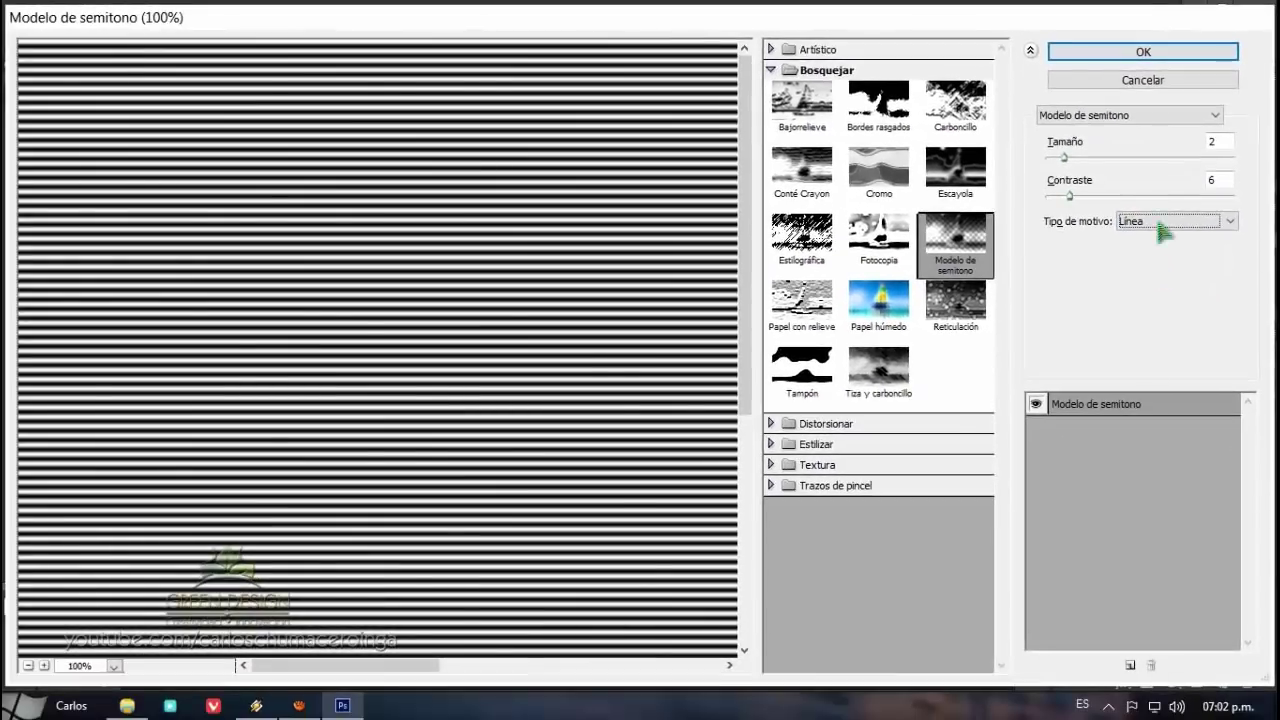
{"action": "left_click", "coordinate": [1145, 52]}
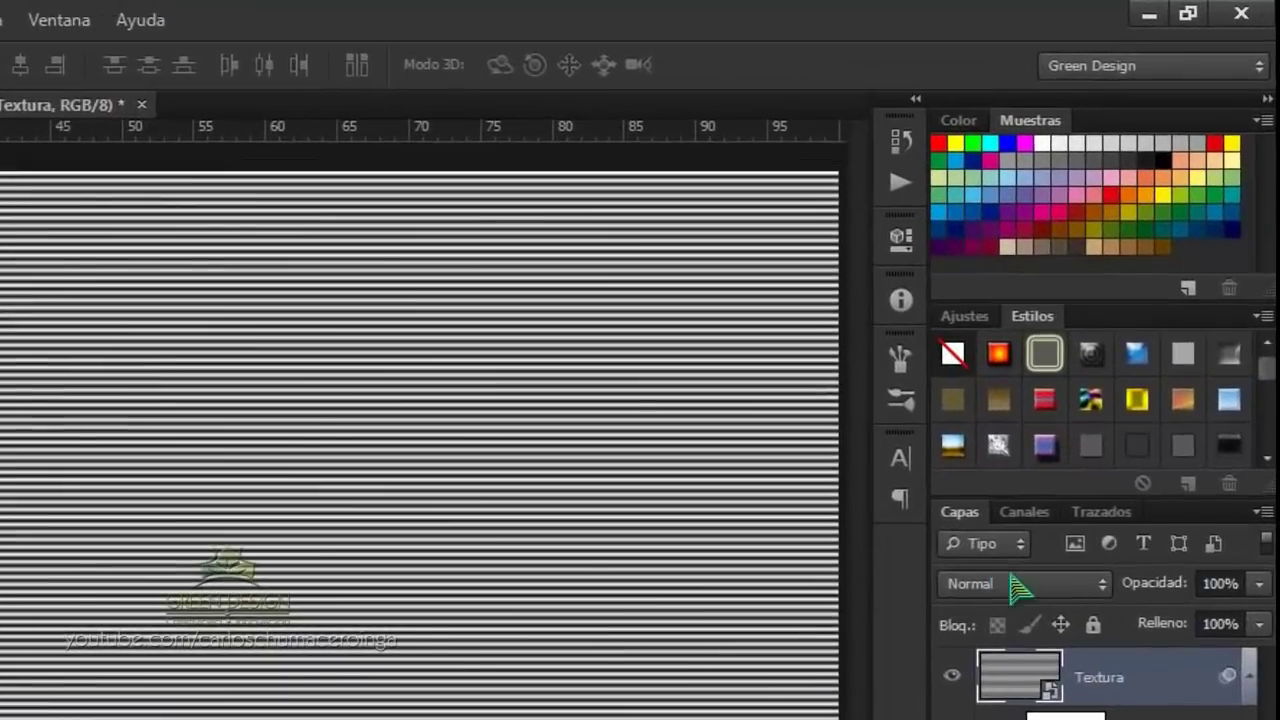
Step: Set Textura's blend mode to Superponer and zoom in to check the scanlines on the lips
{"action": "left_click", "coordinate": [1113, 382]}
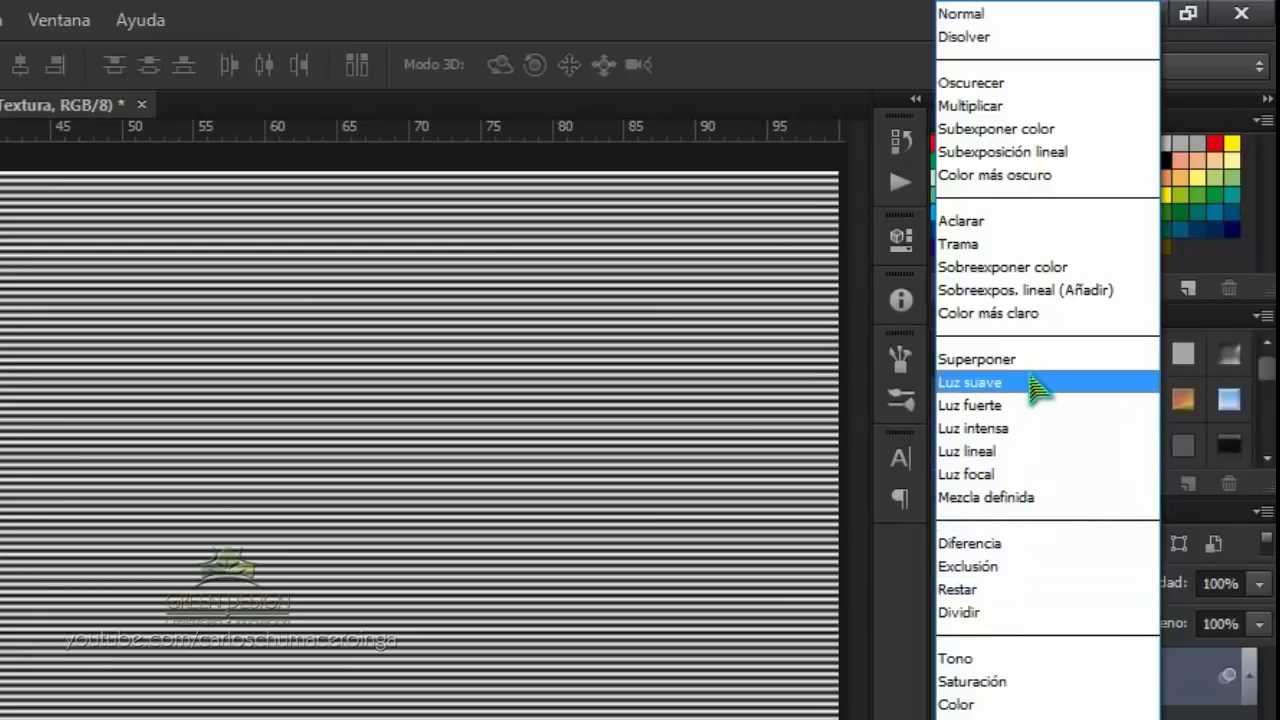
{"action": "left_click", "coordinate": [1035, 360]}
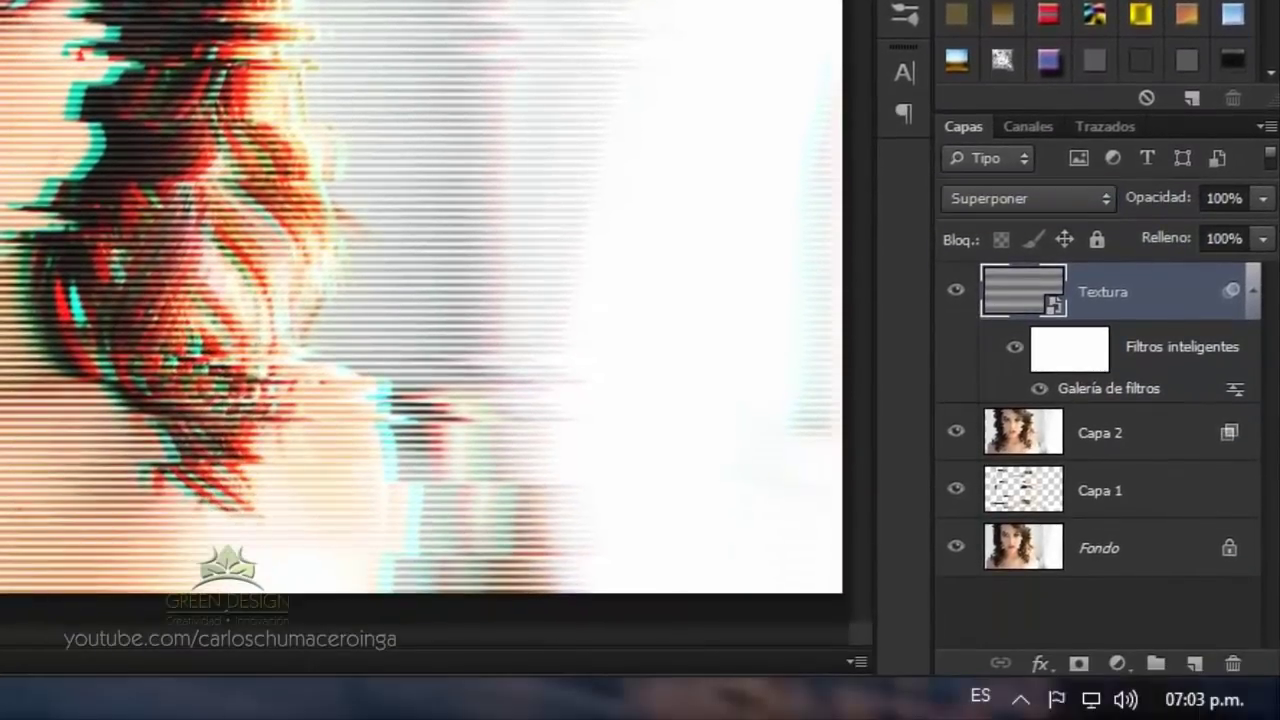
{"action": "key", "text": "ctrl+plus"}
{"action": "key", "text": "ctrl+plus"}
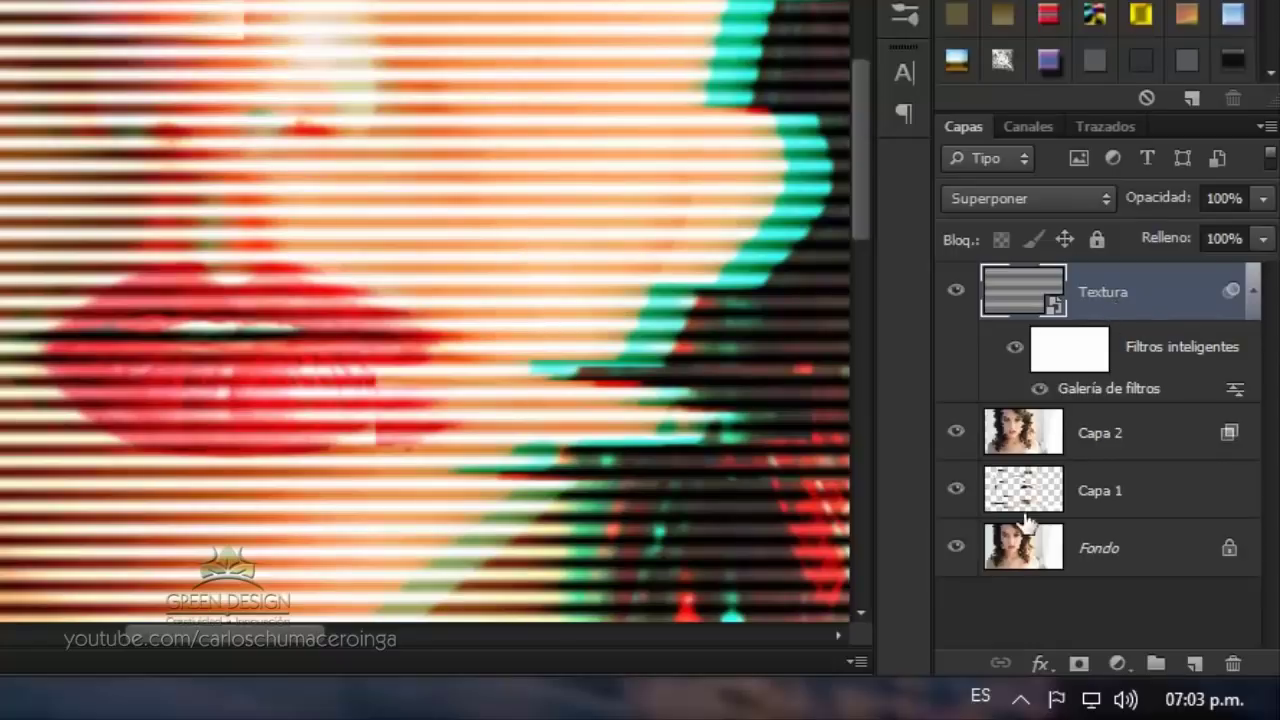
Step: Split Textura's Esta capa blend sliders in Opciones de fusión to 0/20 and 213/255
{"action": "left_click", "coordinate": [1038, 663]}
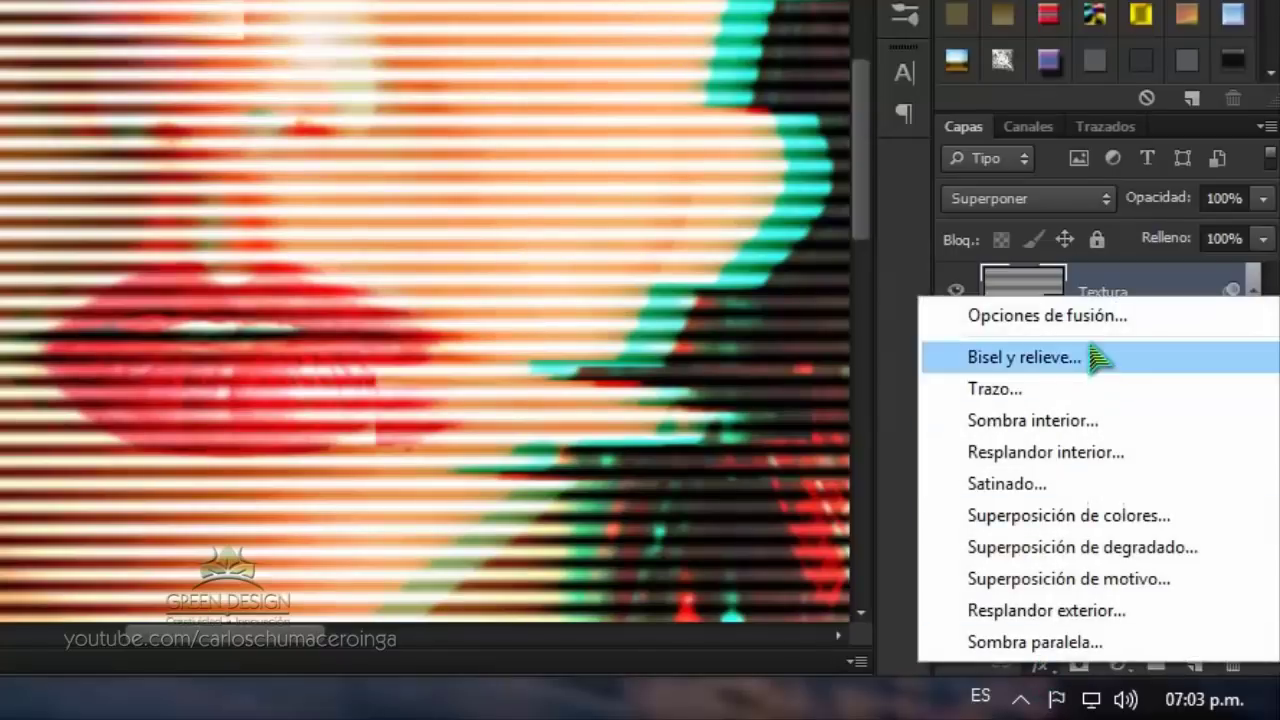
{"action": "left_click", "coordinate": [1060, 314]}
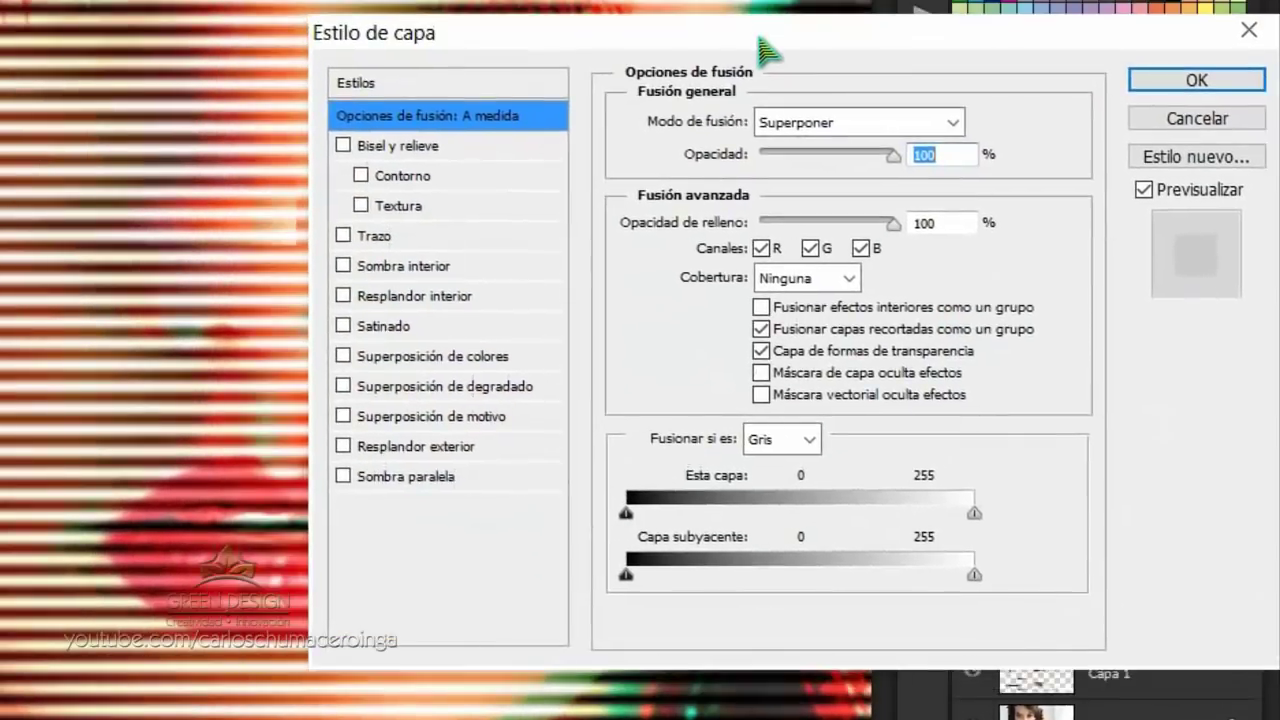
{"action": "key", "text": "alt"}
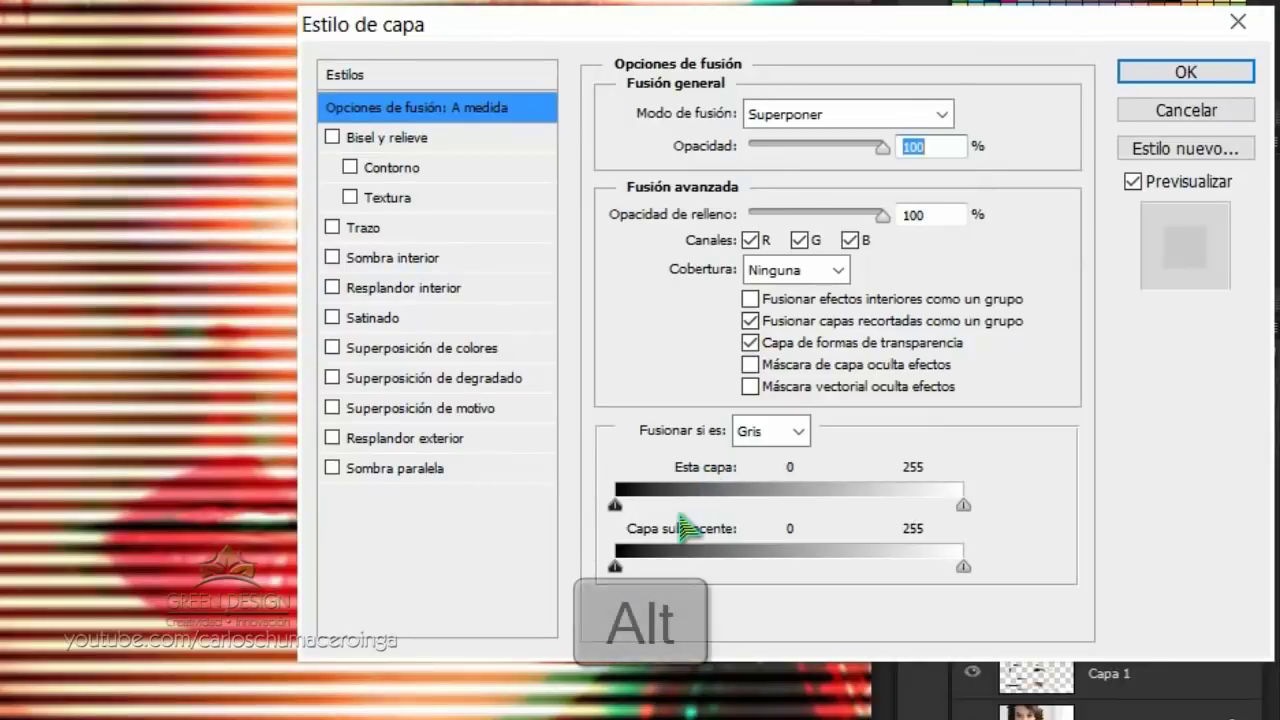
{"action": "key", "text": "alt"}
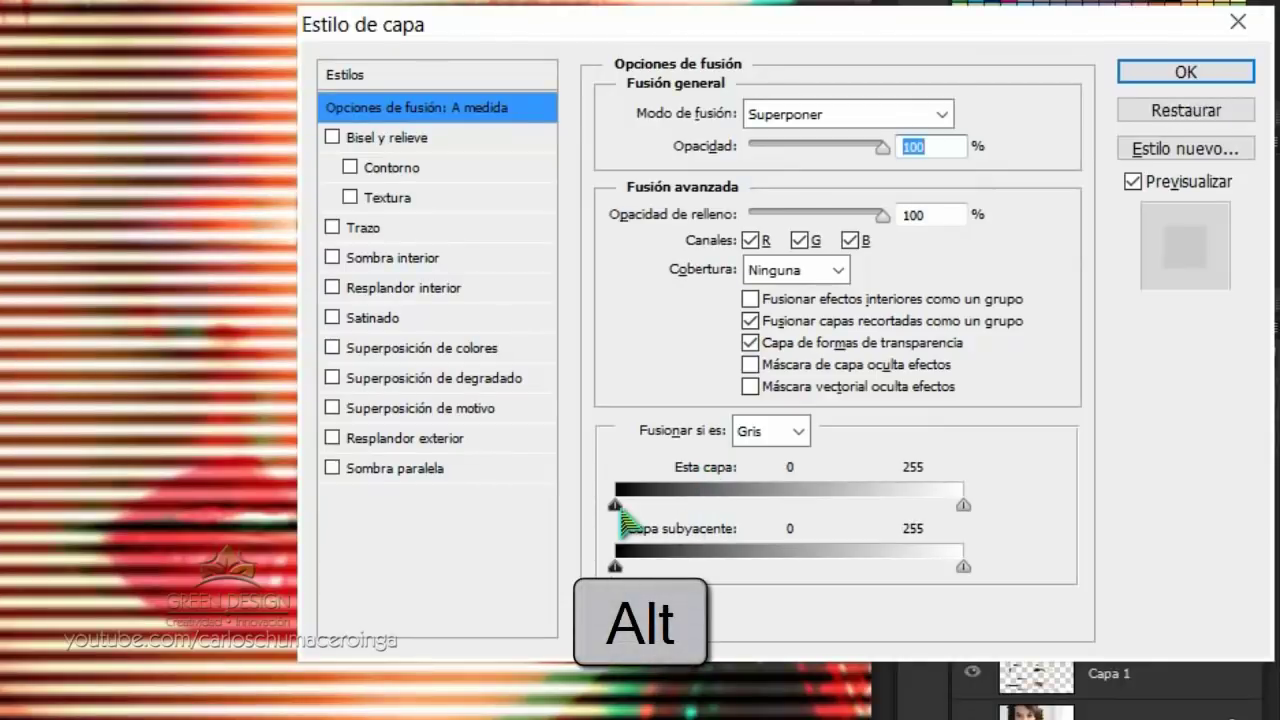
{"action": "left_click_drag", "start_coordinate": [617, 507], "coordinate": [650, 508]}
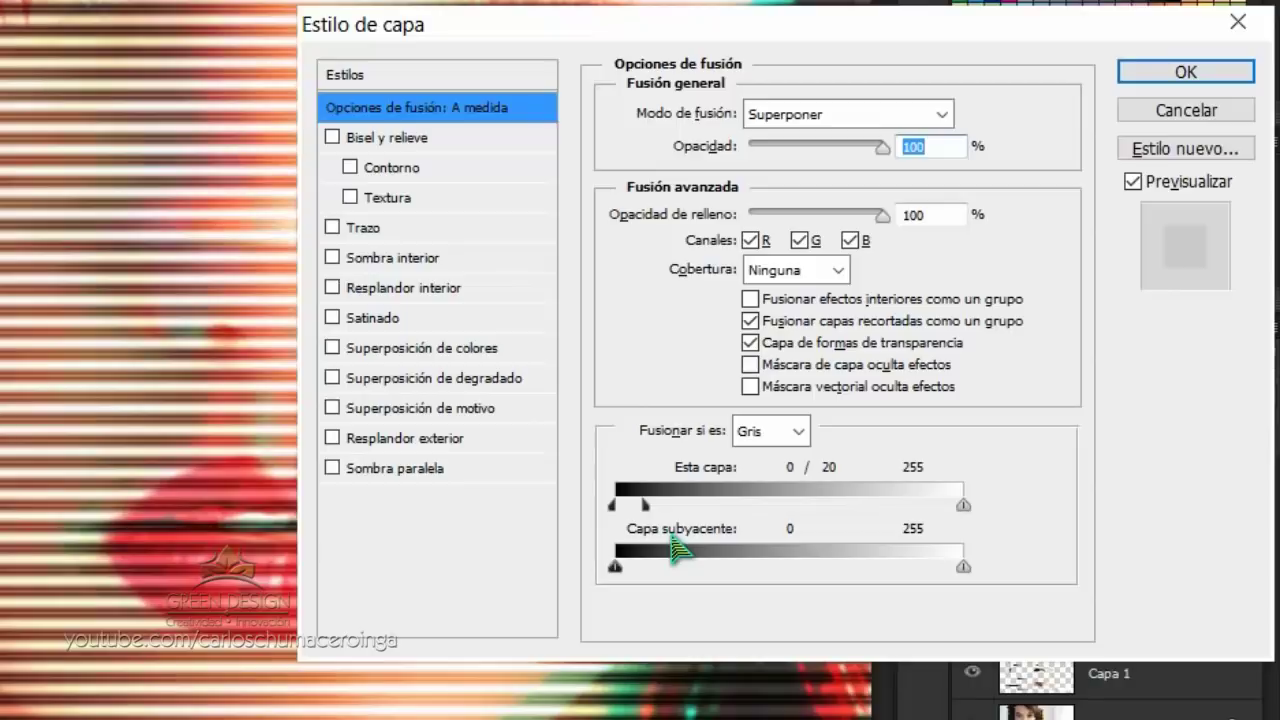
{"action": "key", "text": "alt"}
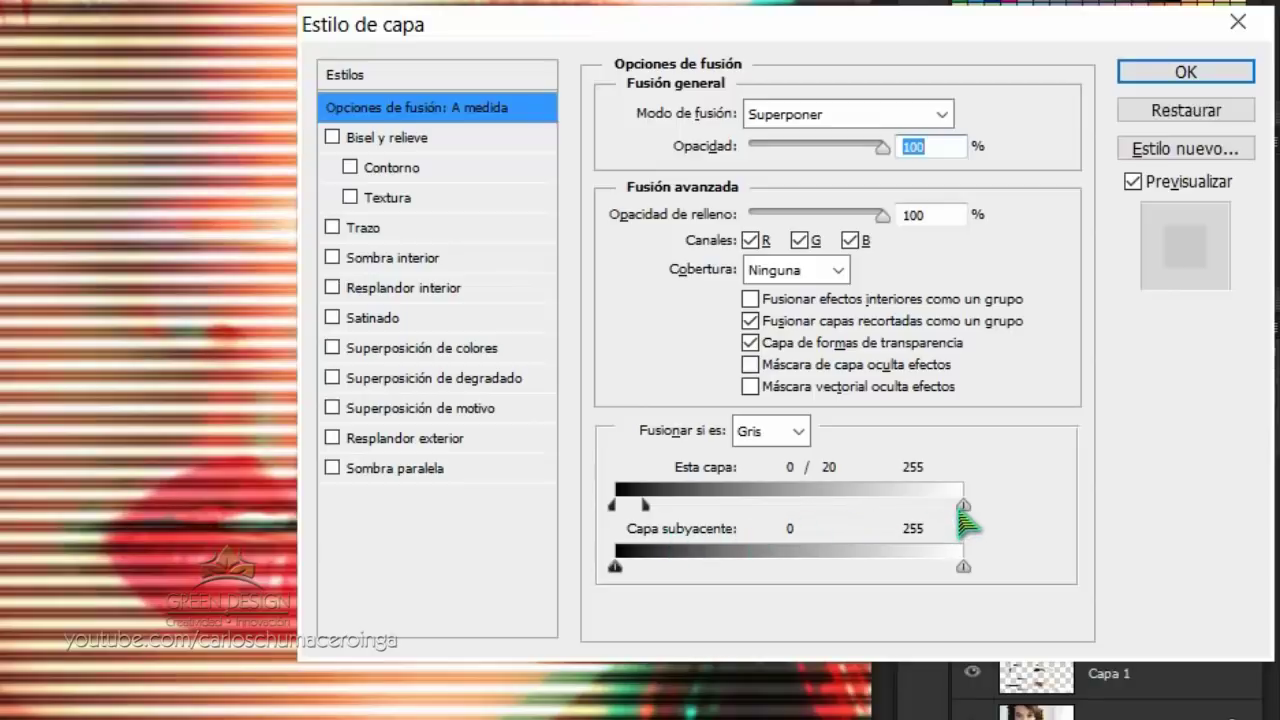
{"action": "key", "text": "alt"}
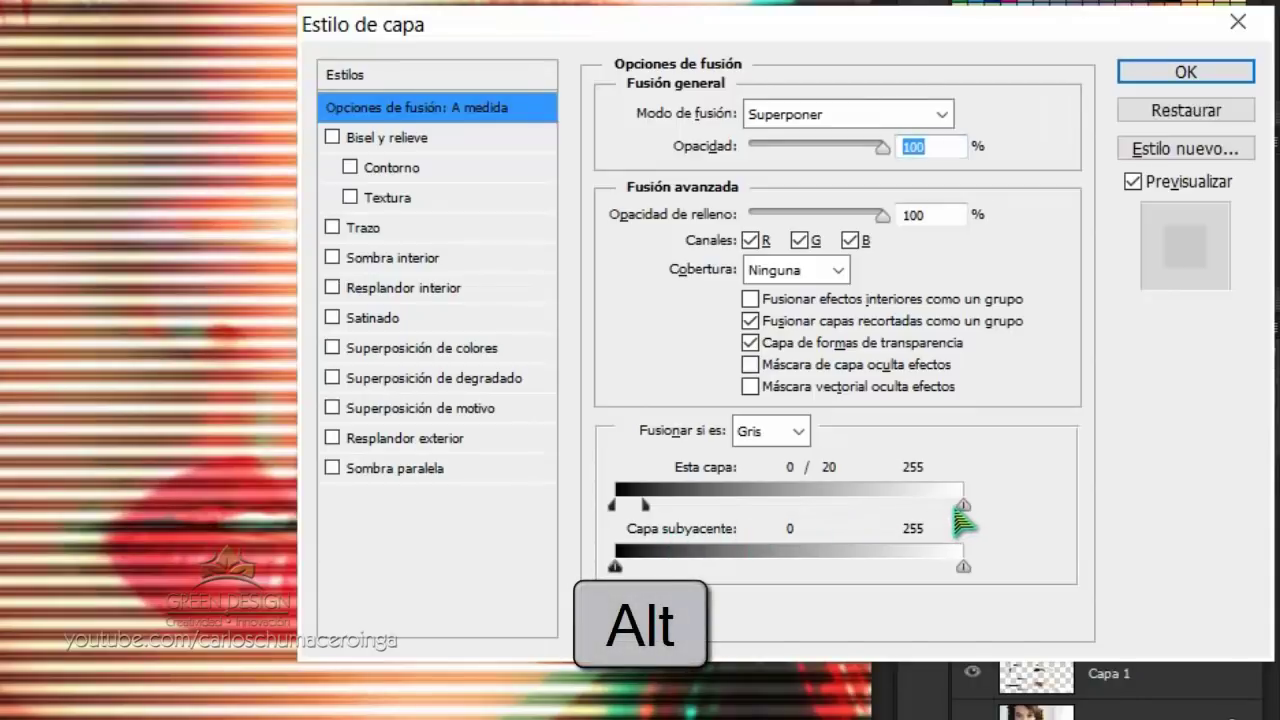
{"action": "left_click_drag", "start_coordinate": [957, 507], "coordinate": [904, 507]}
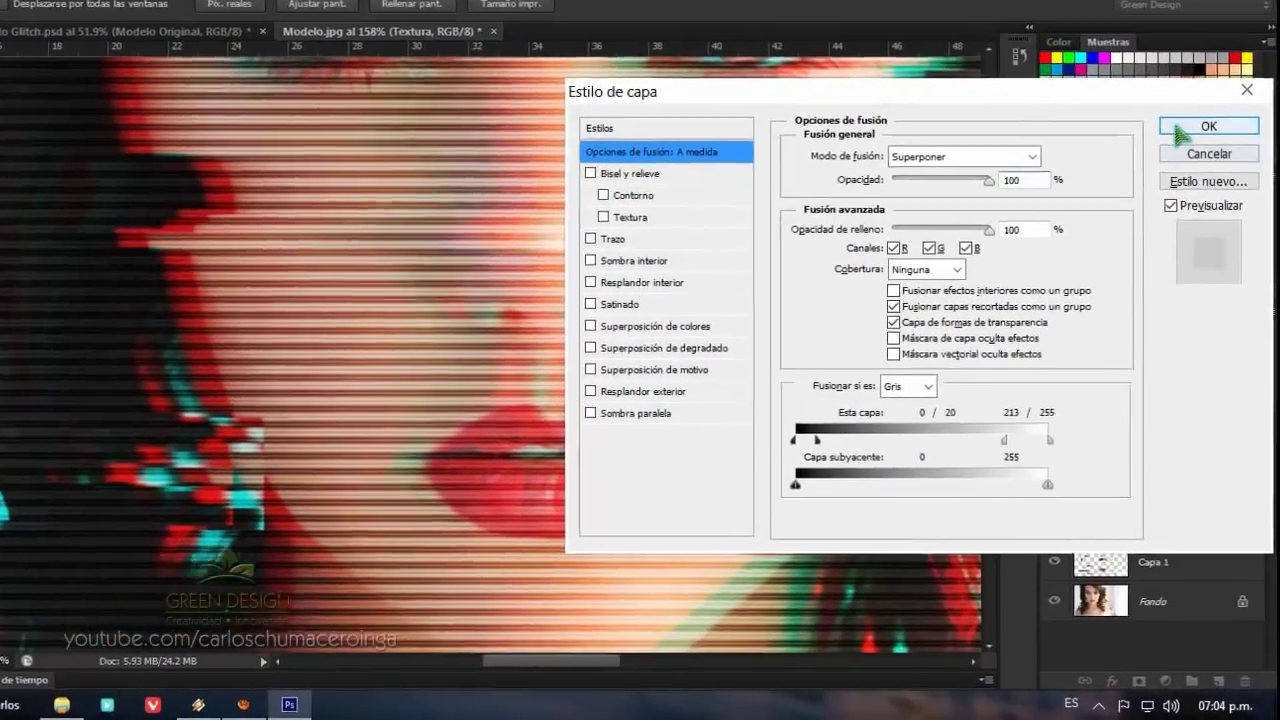
{"action": "left_click", "coordinate": [1190, 160]}
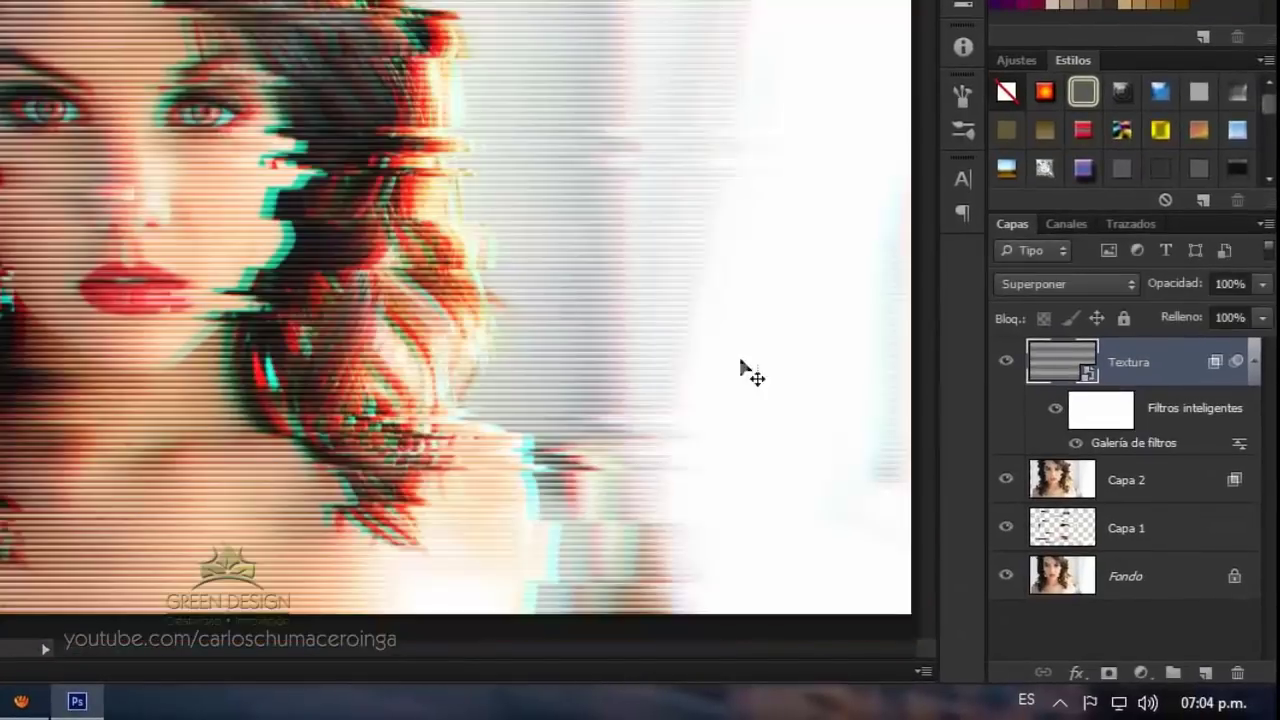
{"action": "left_click", "coordinate": [1142, 672]}
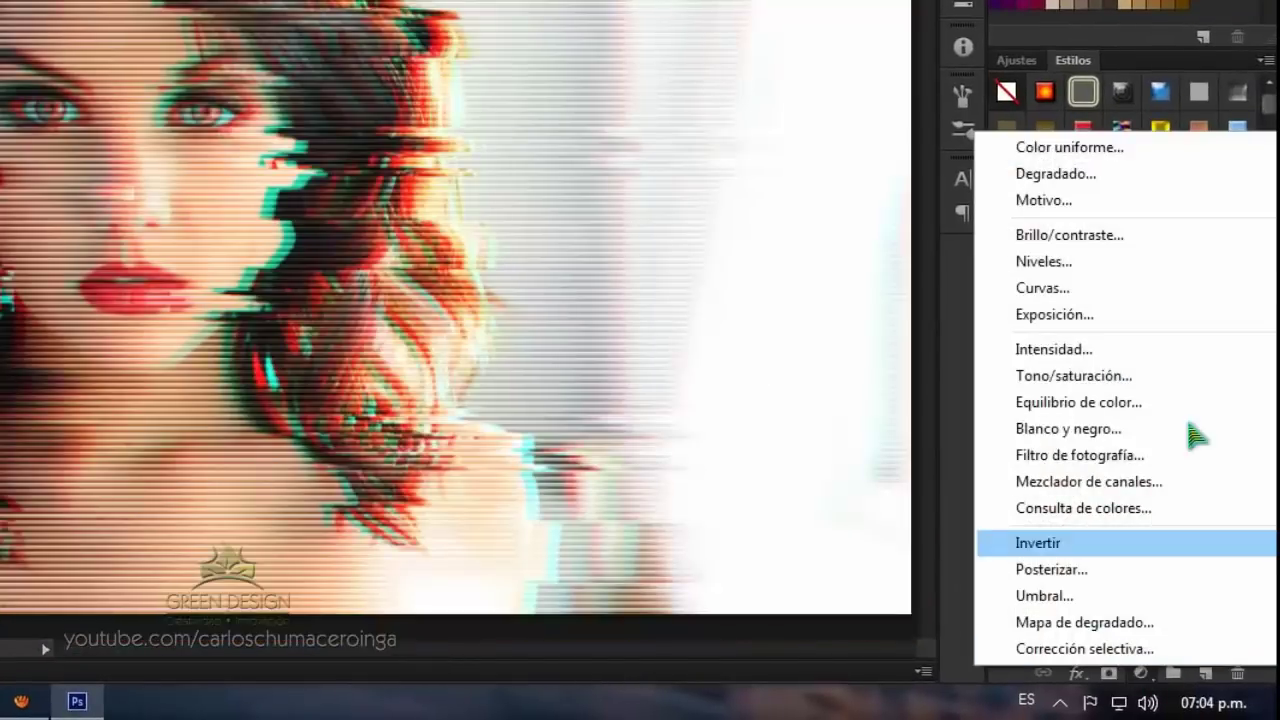
Step: Add a black 000000 Color uniforme fill layer and invert its mask to black
{"action": "left_click", "coordinate": [1104, 150]}
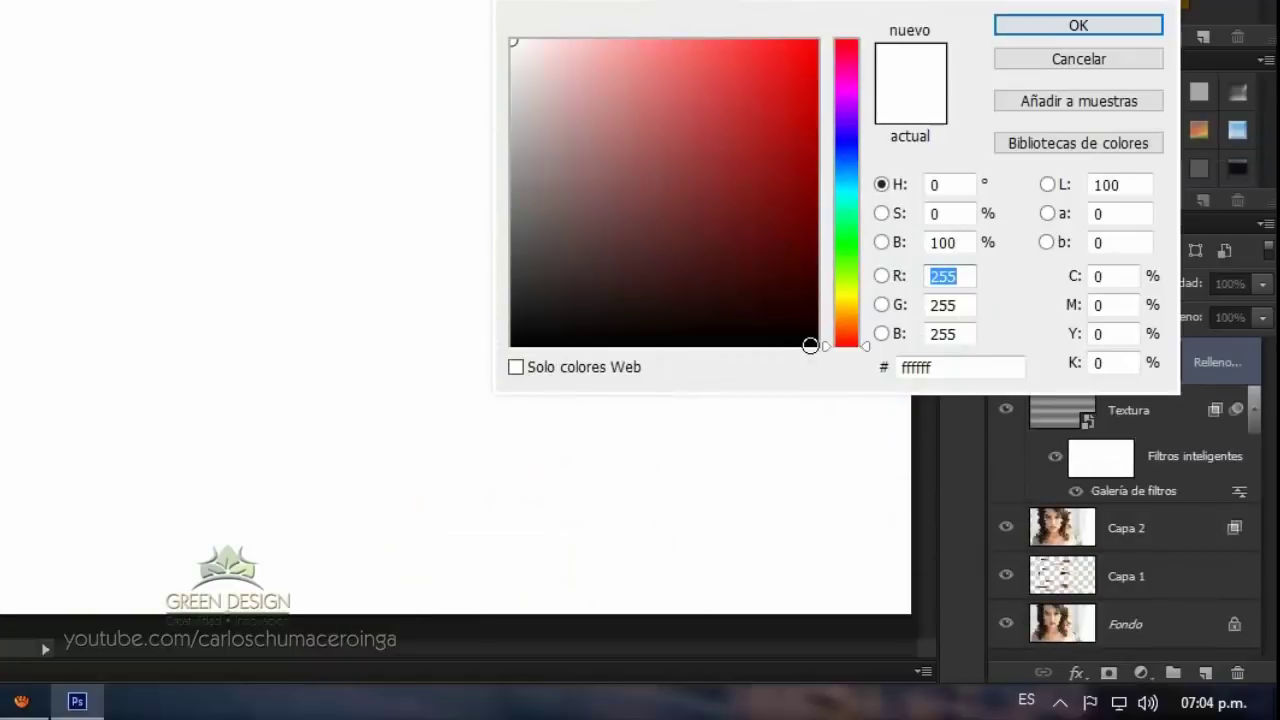
{"action": "left_click", "coordinate": [810, 345]}
{"action": "left_click", "coordinate": [1020, 26]}
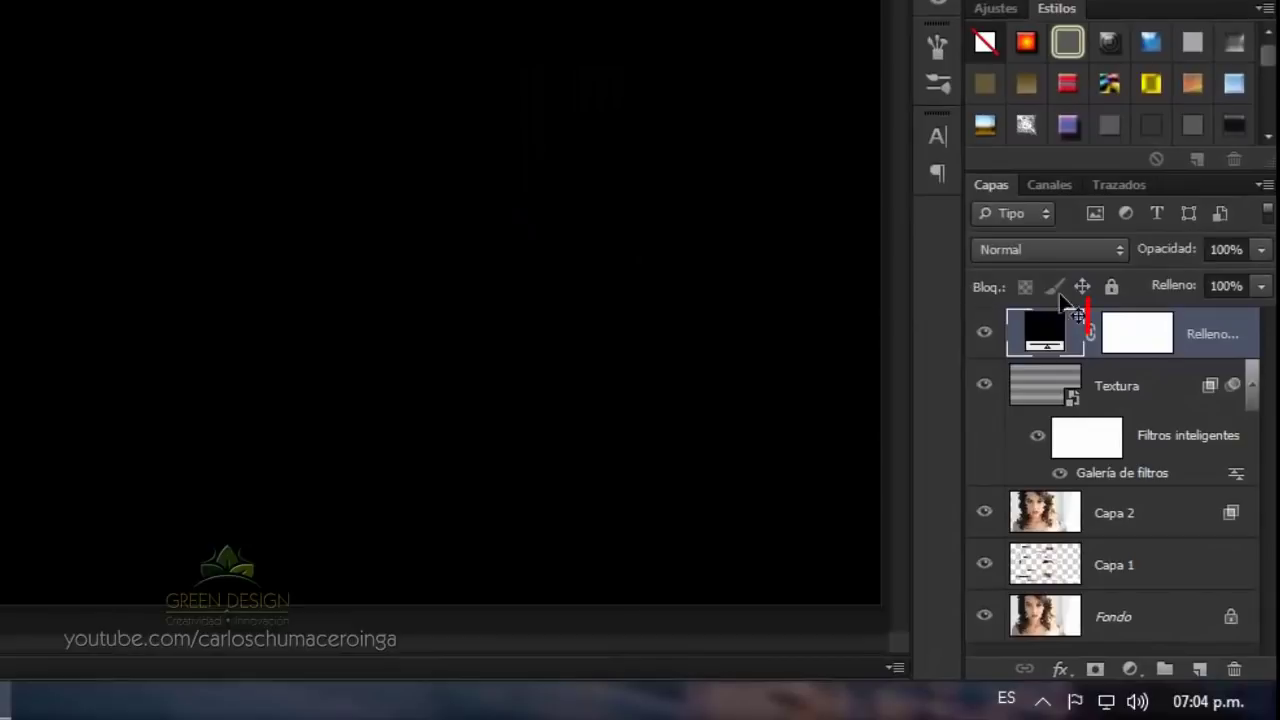
{"action": "left_click", "coordinate": [1142, 339]}
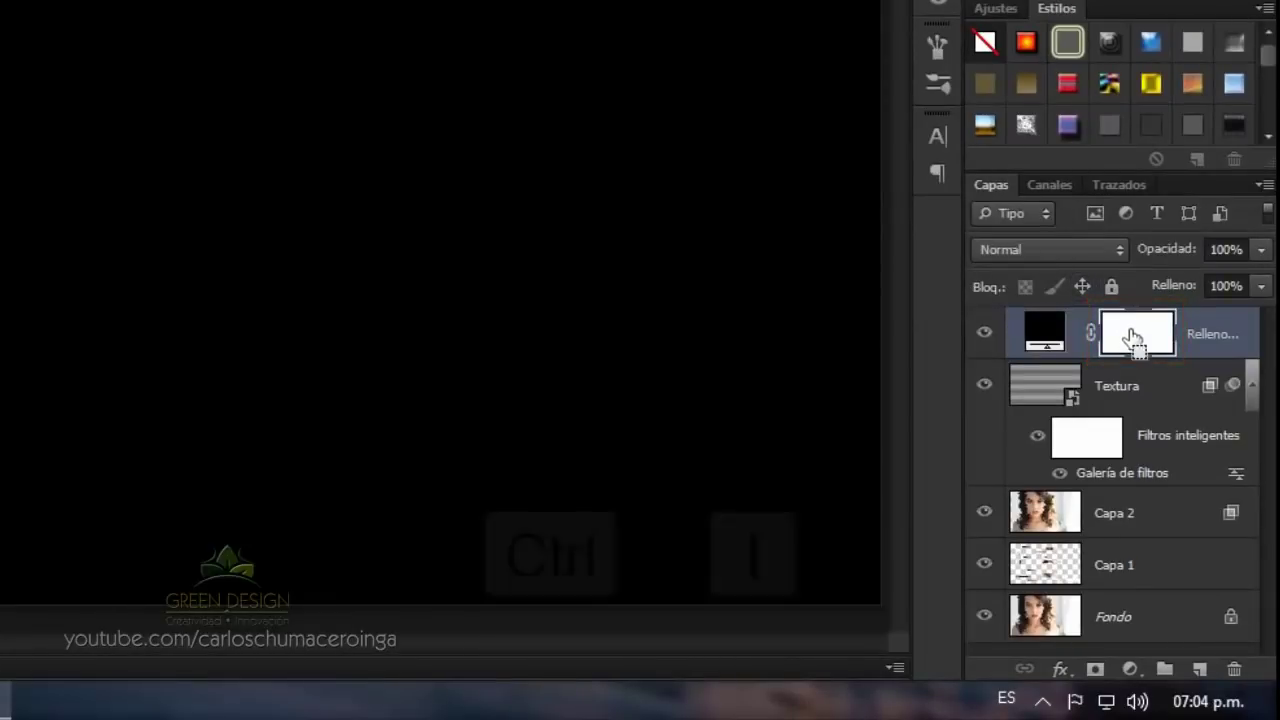
{"action": "key", "text": "ctrl+i"}
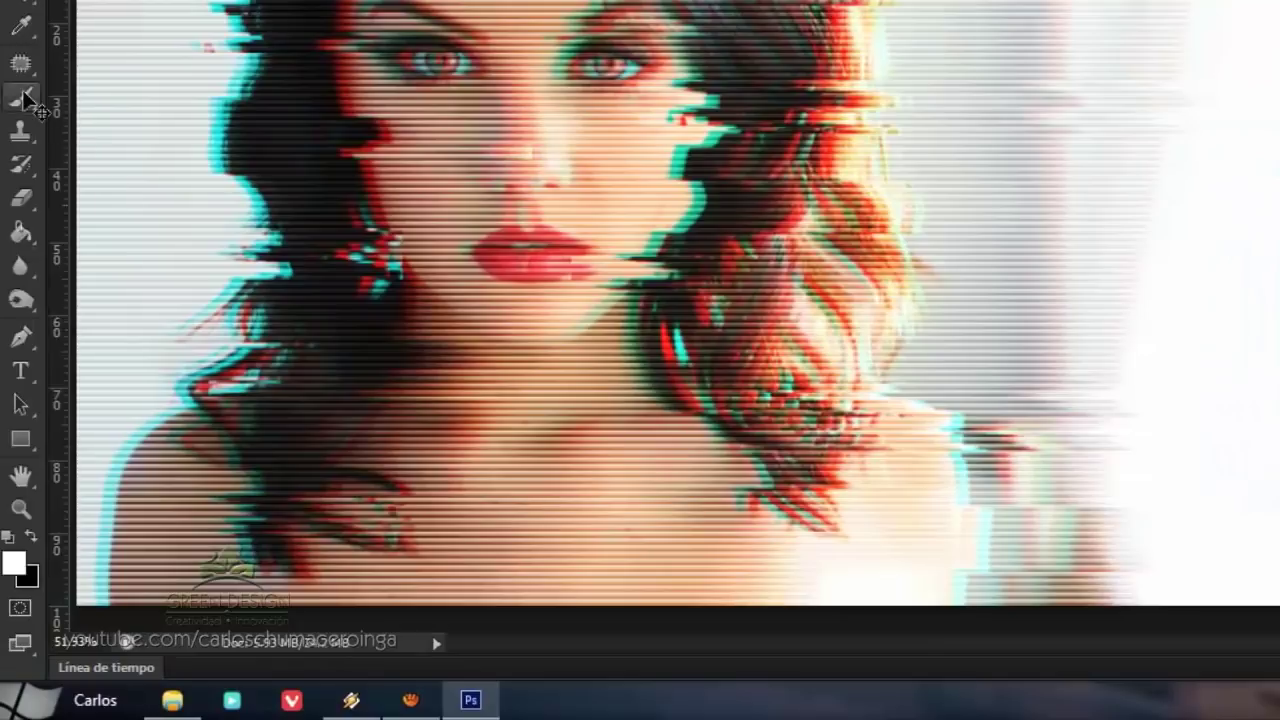
Step: Paint the image edges white on the fill layer's mask with a soft brush of about 764 px
{"action": "right_click", "coordinate": [22, 97]}
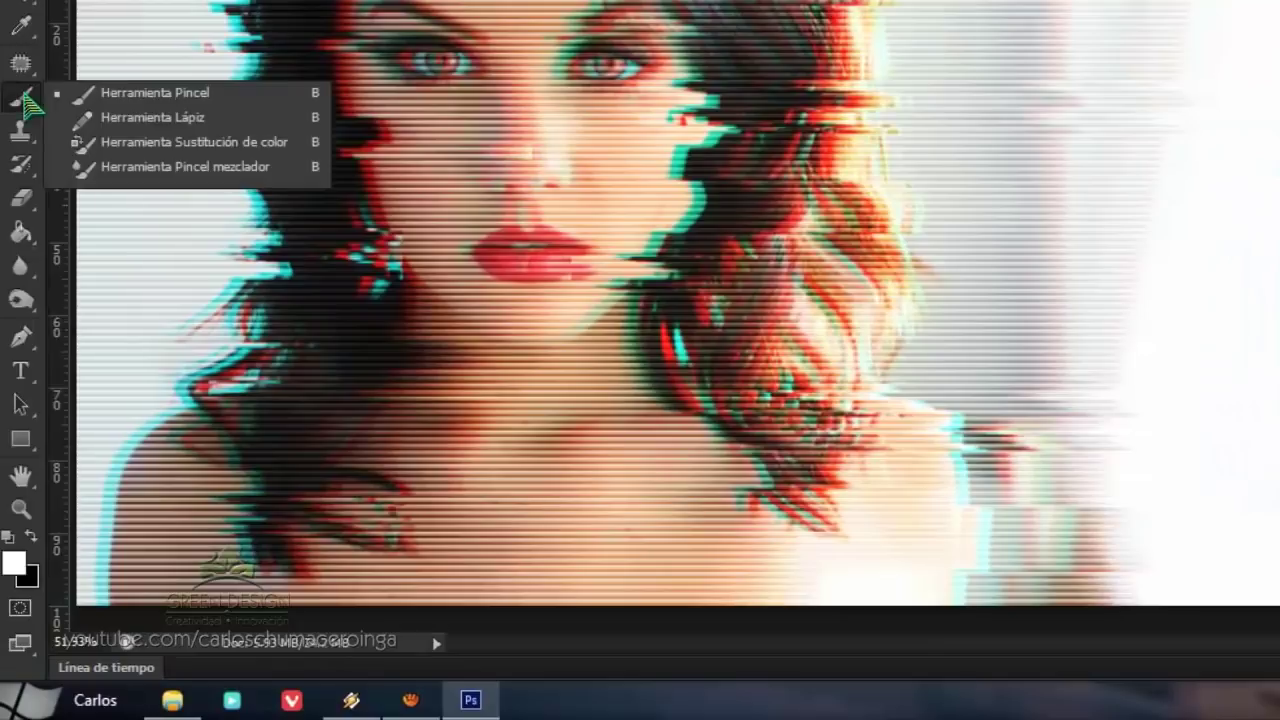
{"action": "left_click", "coordinate": [90, 92]}
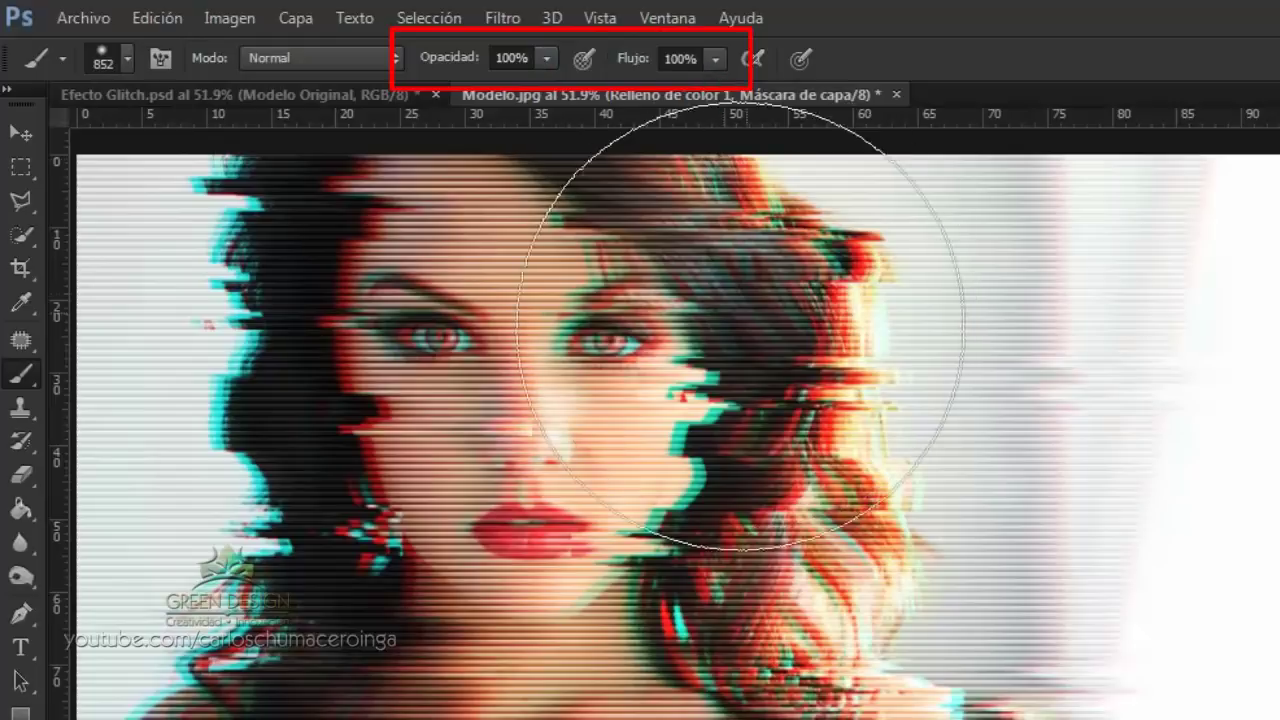
{"action": "scroll", "coordinate": [694, 394], "scroll_direction": "down", "scroll_amount": 1}
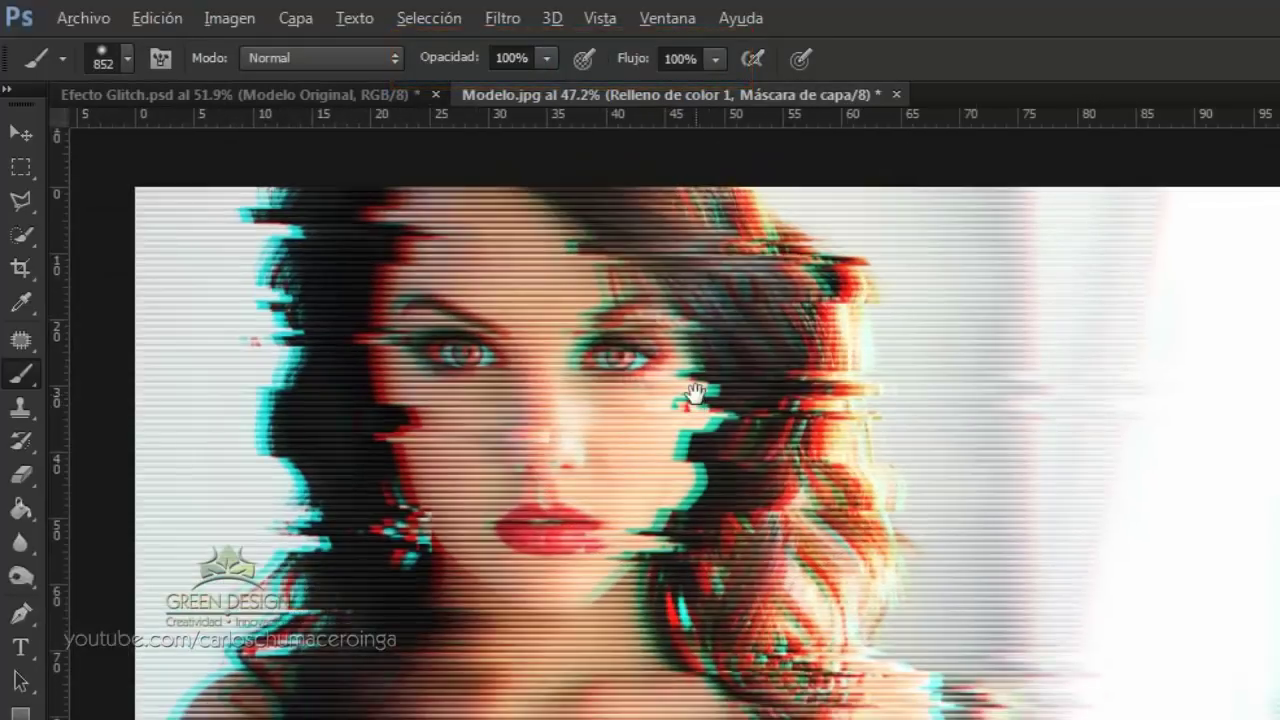
{"action": "scroll", "coordinate": [694, 394], "scroll_direction": "down", "scroll_amount": 1}
{"action": "left_click", "coordinate": [385, 273]}
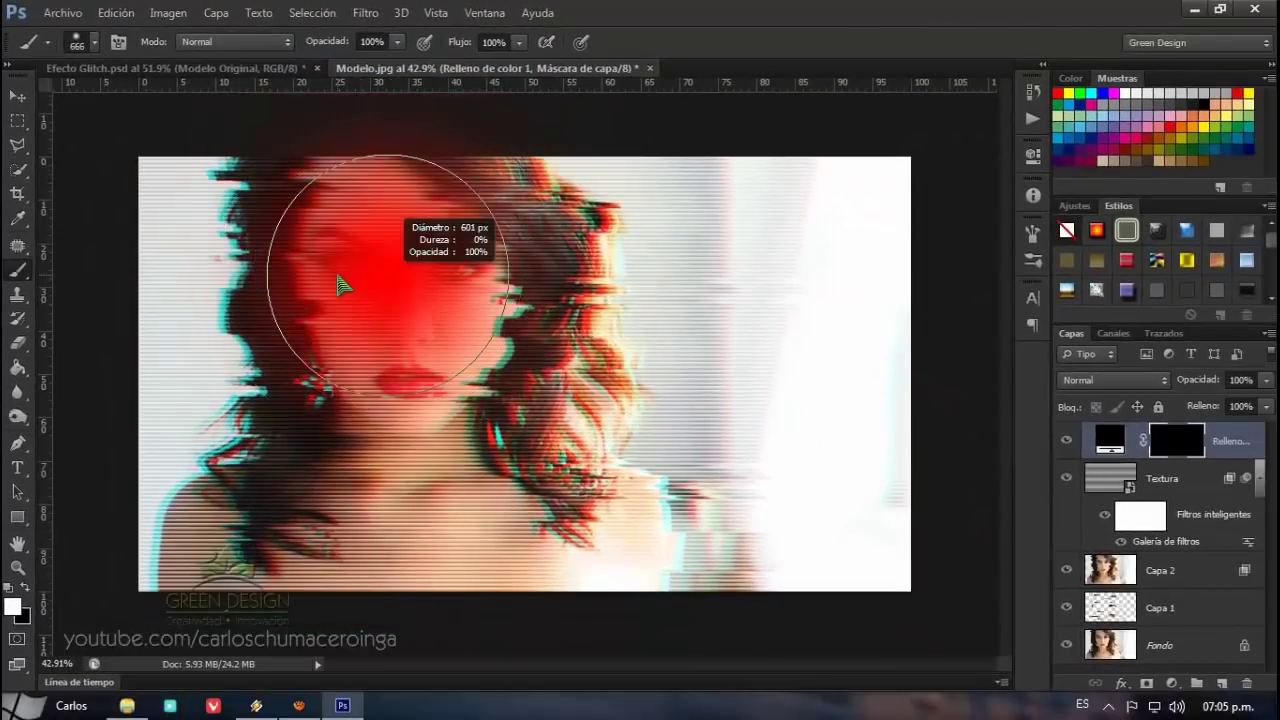
{"action": "left_click_drag", "start_coordinate": [363, 268], "coordinate": [243, 286]}
{"action": "left_click_drag", "start_coordinate": [229, 243], "coordinate": [200, 243]}
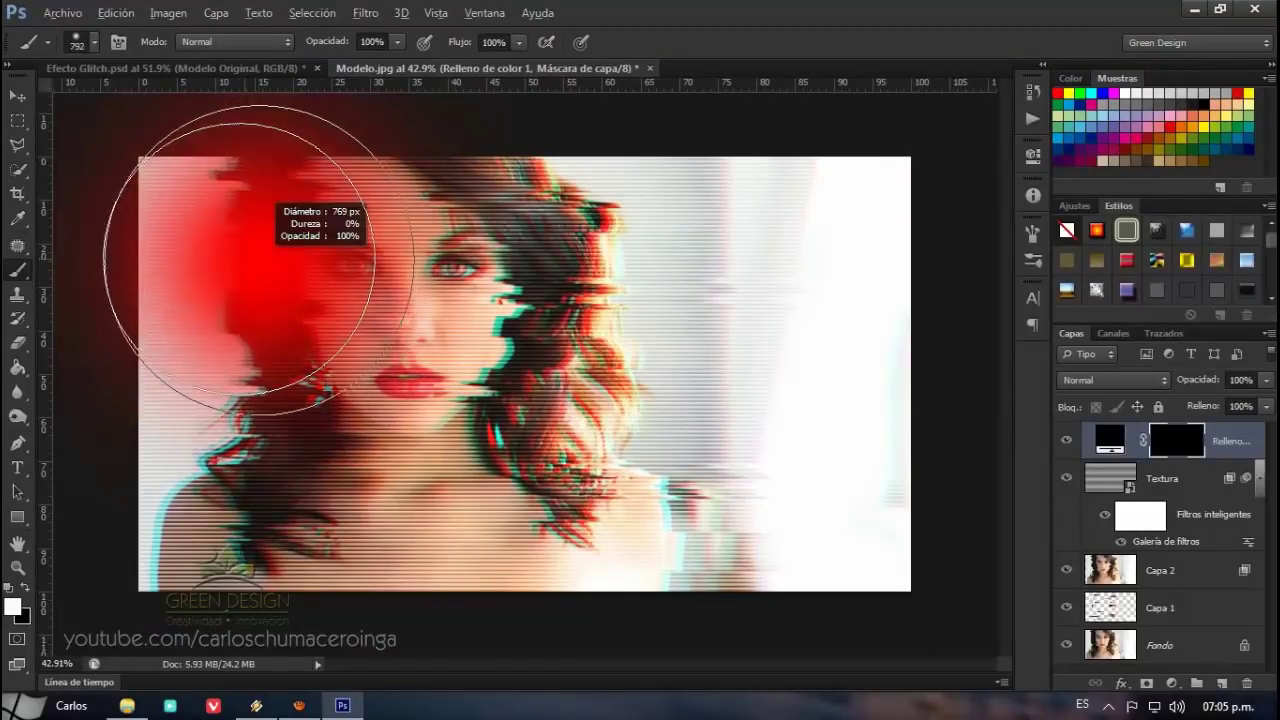
{"action": "mouse_move", "coordinate": [60, 120]}
{"action": "left_mouse_down"}
{"action": "mouse_move", "coordinate": [45, 350]}
{"action": "mouse_move", "coordinate": [90, 655]}
{"action": "mouse_move", "coordinate": [1010, 320]}
{"action": "mouse_move", "coordinate": [986, 371]}
{"action": "mouse_move", "coordinate": [1029, 471]}
{"action": "mouse_move", "coordinate": [1014, 229]}
{"action": "mouse_move", "coordinate": [753, 22]}
{"action": "mouse_move", "coordinate": [451, 10]}
{"action": "mouse_move", "coordinate": [129, 66]}
{"action": "left_mouse_up"}
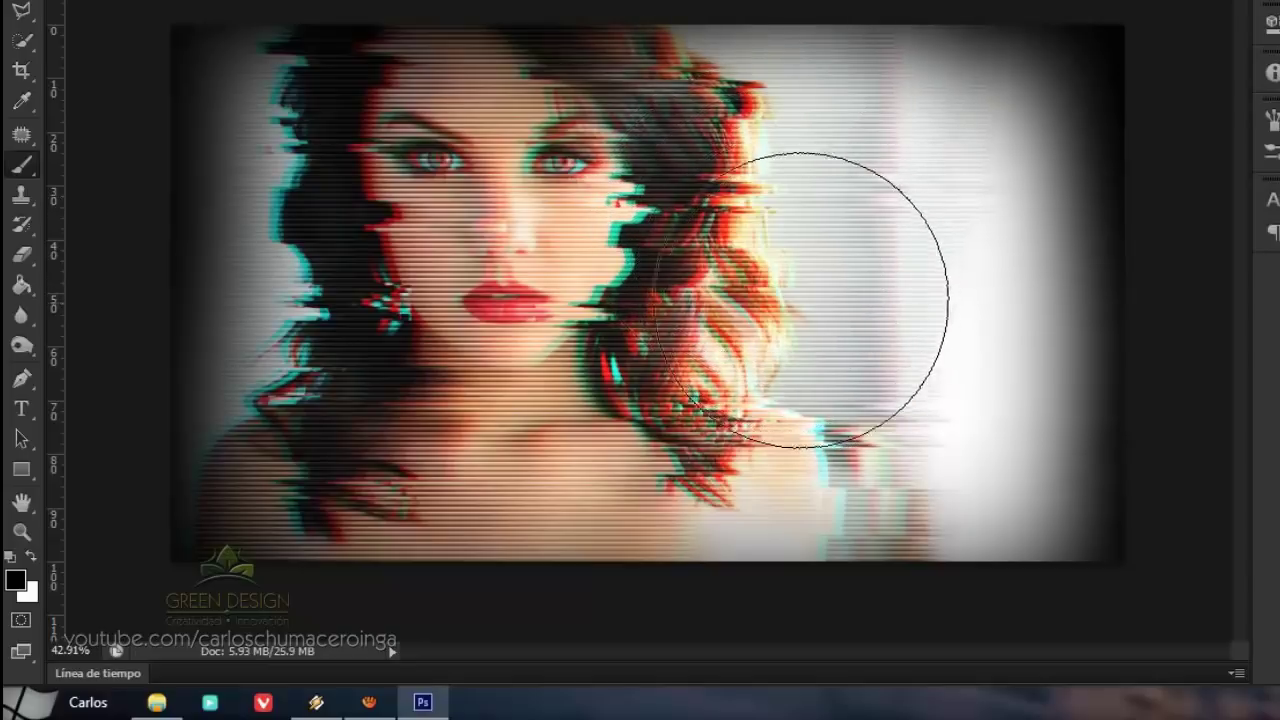
{"action": "right_click", "coordinate": [548, 280], "text": "alt"}
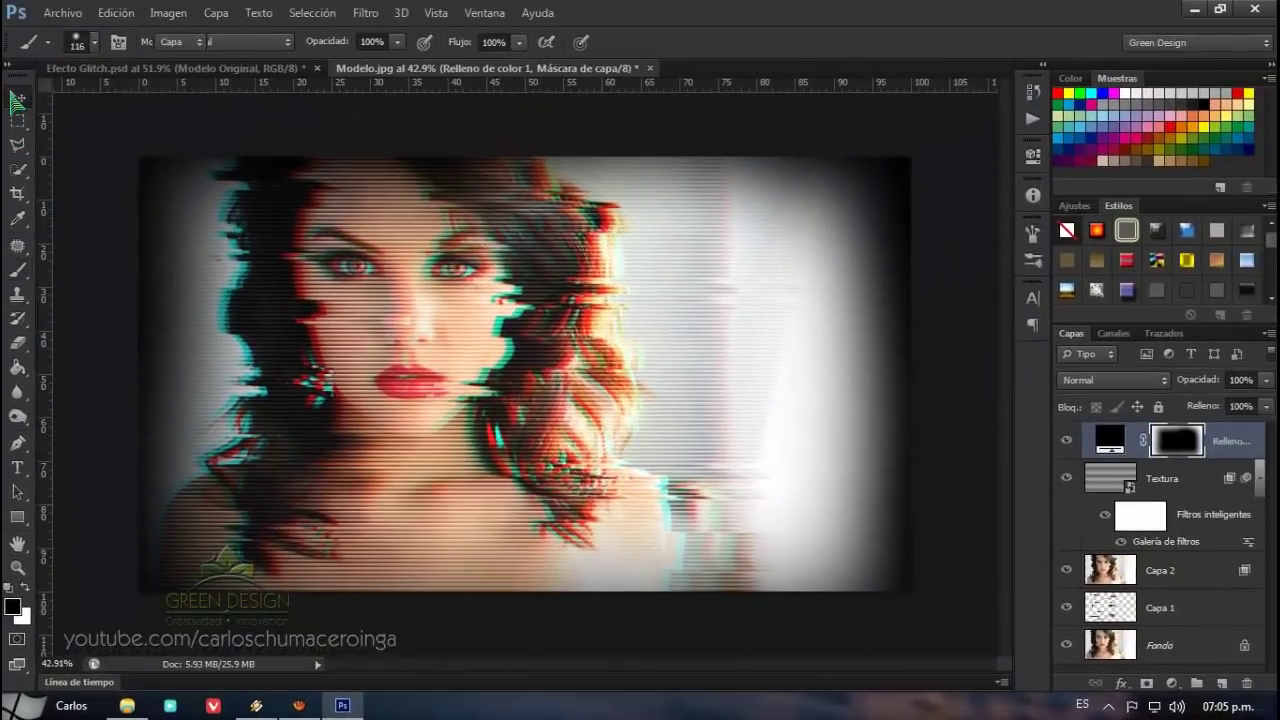
Step: Feather the vignette fill layer's mask by 150 px
{"action": "left_click", "coordinate": [16, 98]}
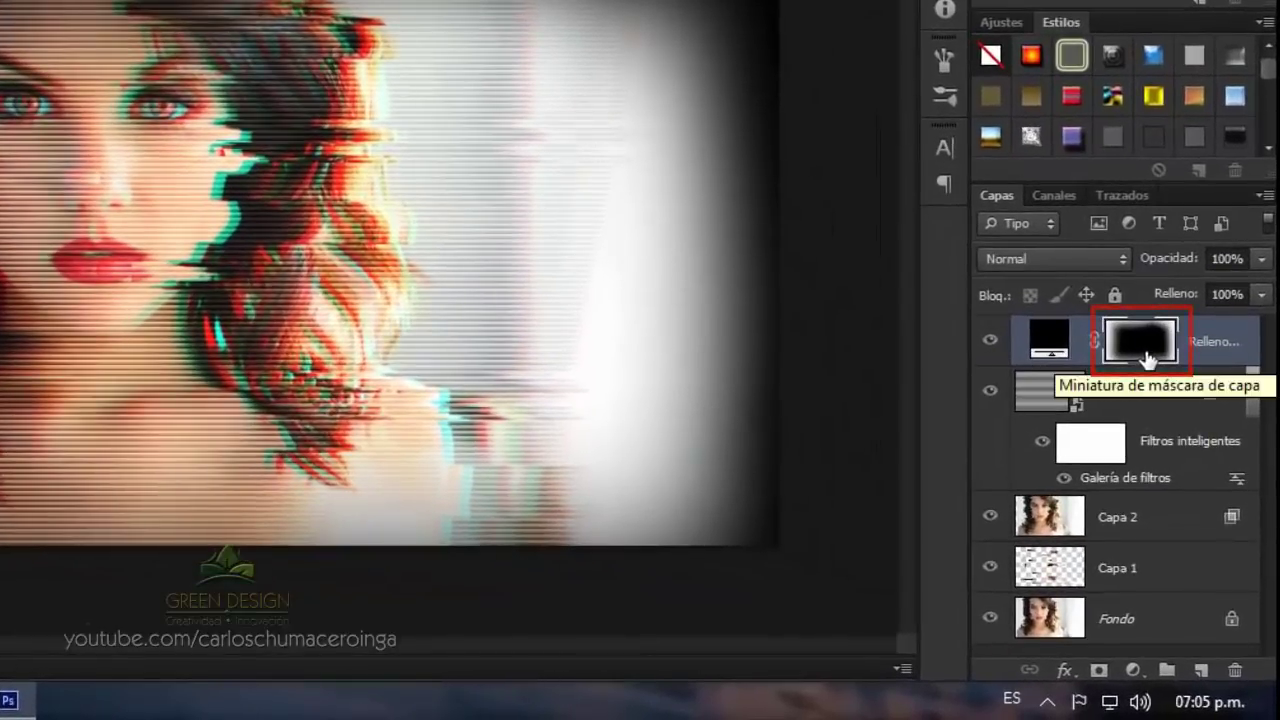
{"action": "double_click", "coordinate": [1145, 345]}
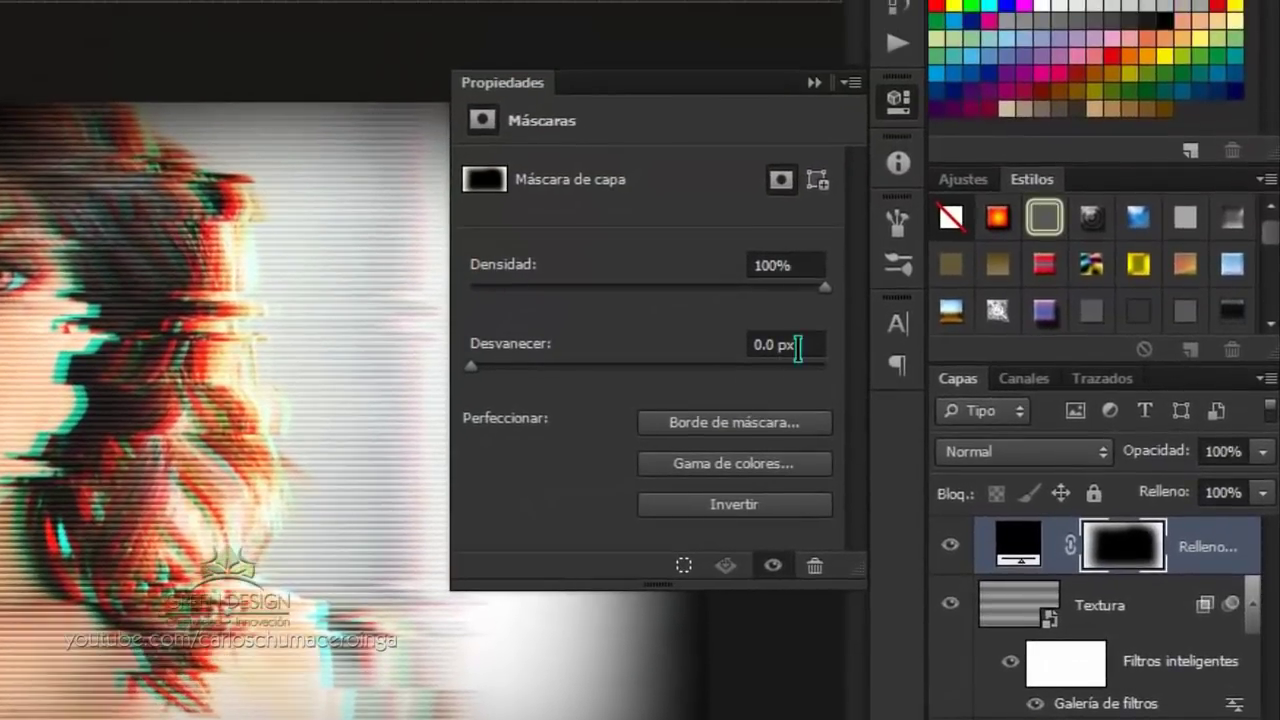
{"action": "left_click", "coordinate": [798, 345]}
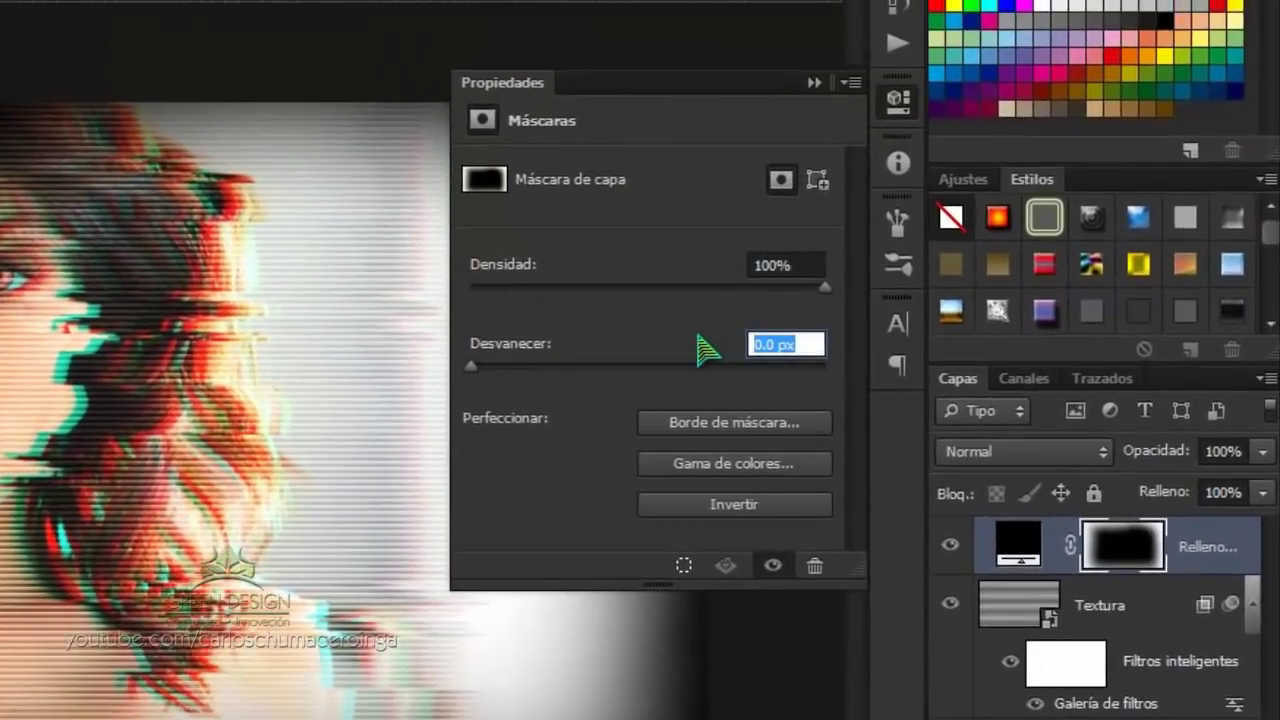
{"action": "type", "text": "150"}
{"action": "key", "text": "Return"}
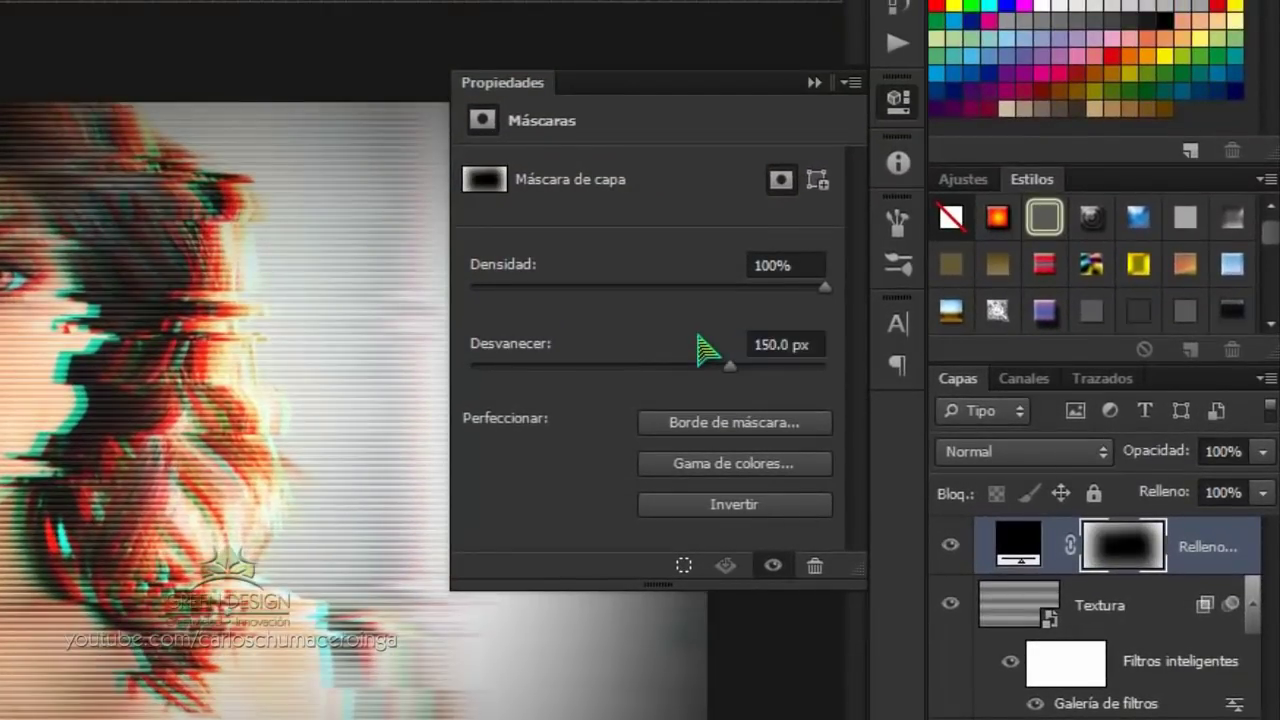
{"action": "left_click", "coordinate": [814, 82]}
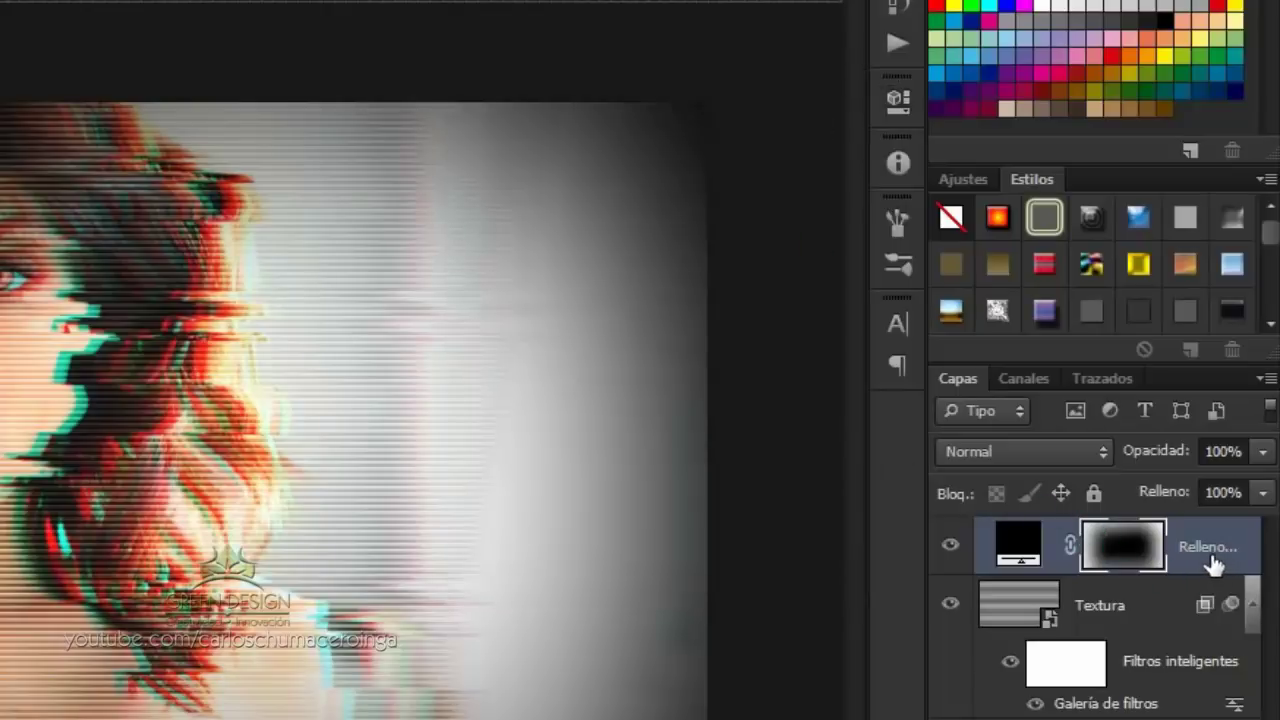
Step: Lower the vignette fill layer's opacity to 60%
{"action": "key", "text": "ctrl+2"}
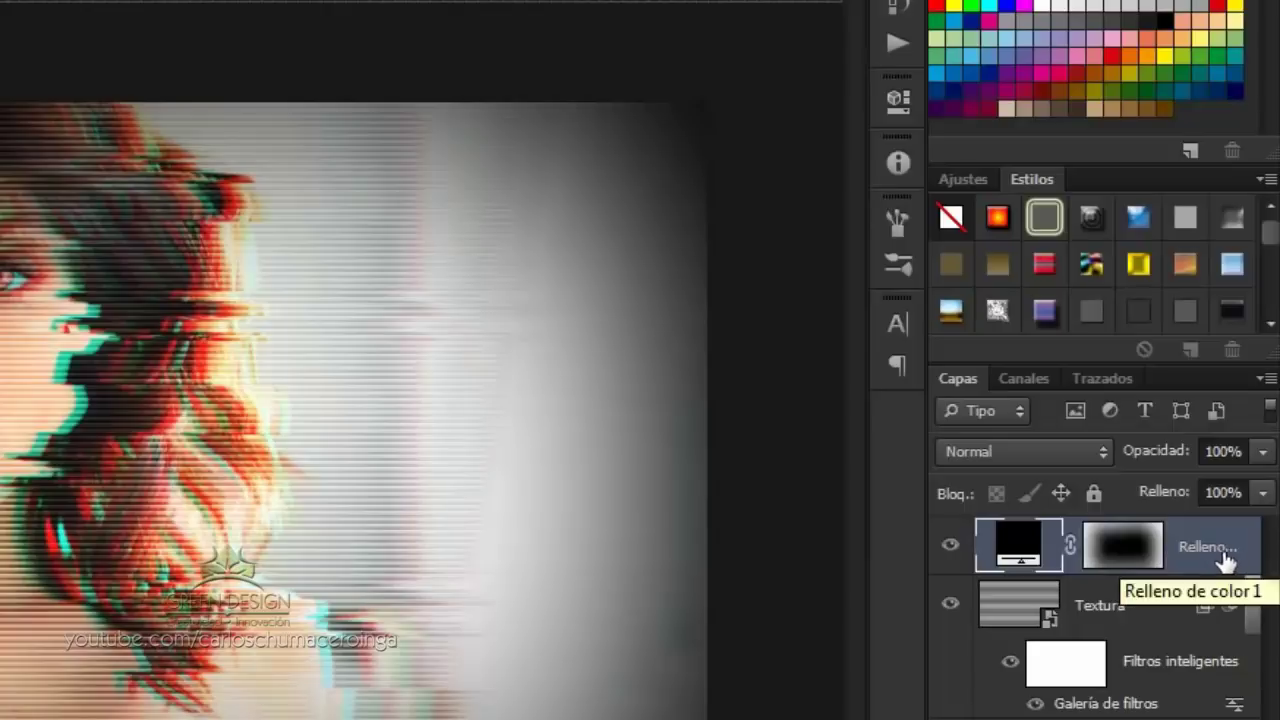
{"action": "left_click", "coordinate": [1232, 452]}
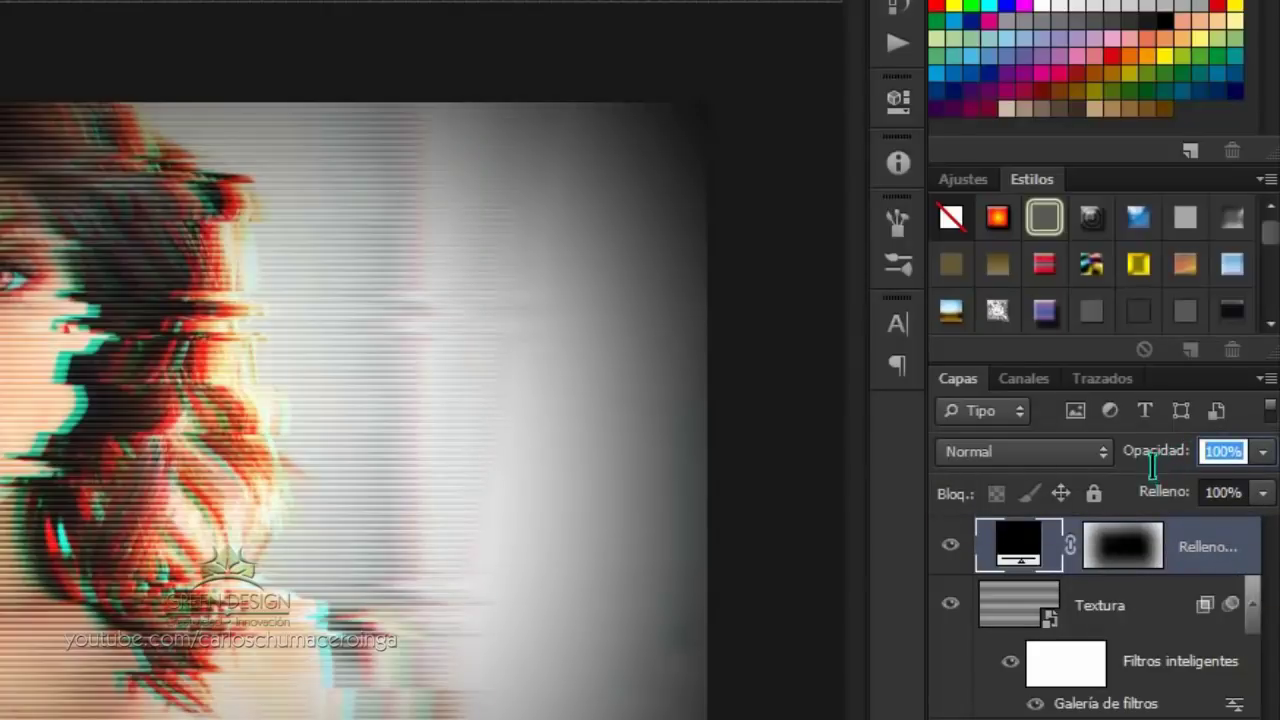
{"action": "type", "text": "60"}
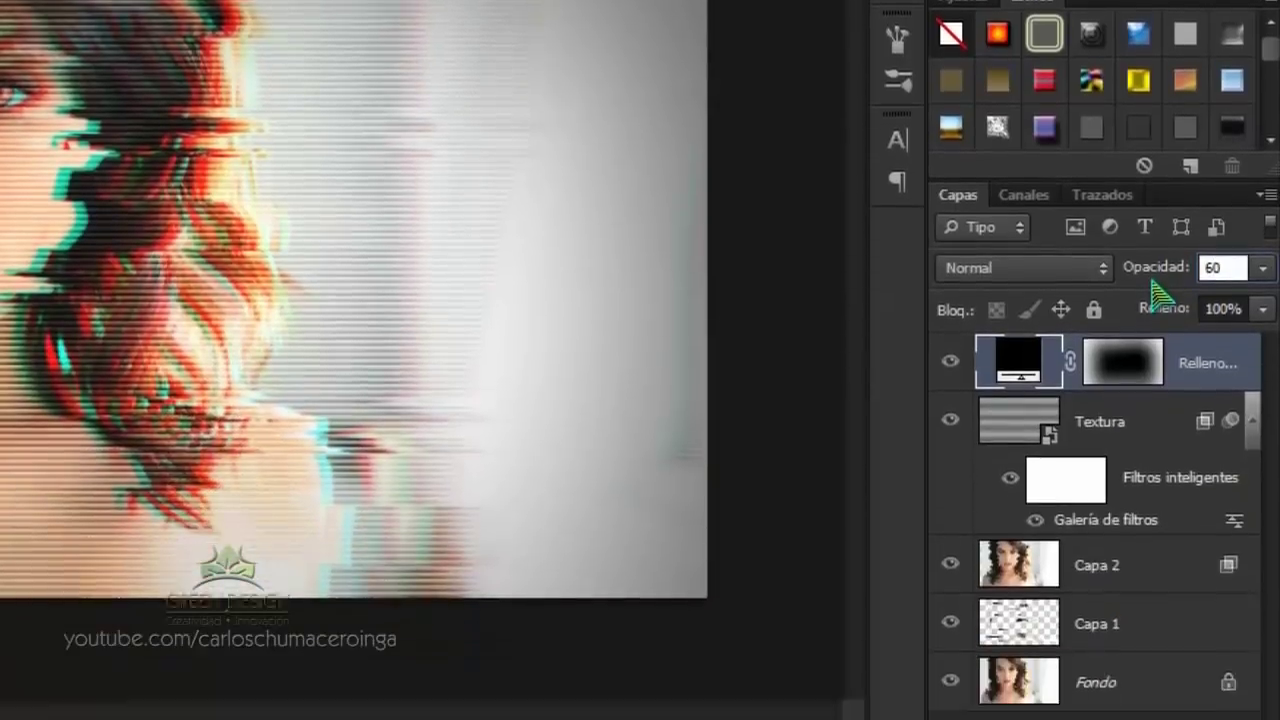
{"action": "key", "text": "Return"}
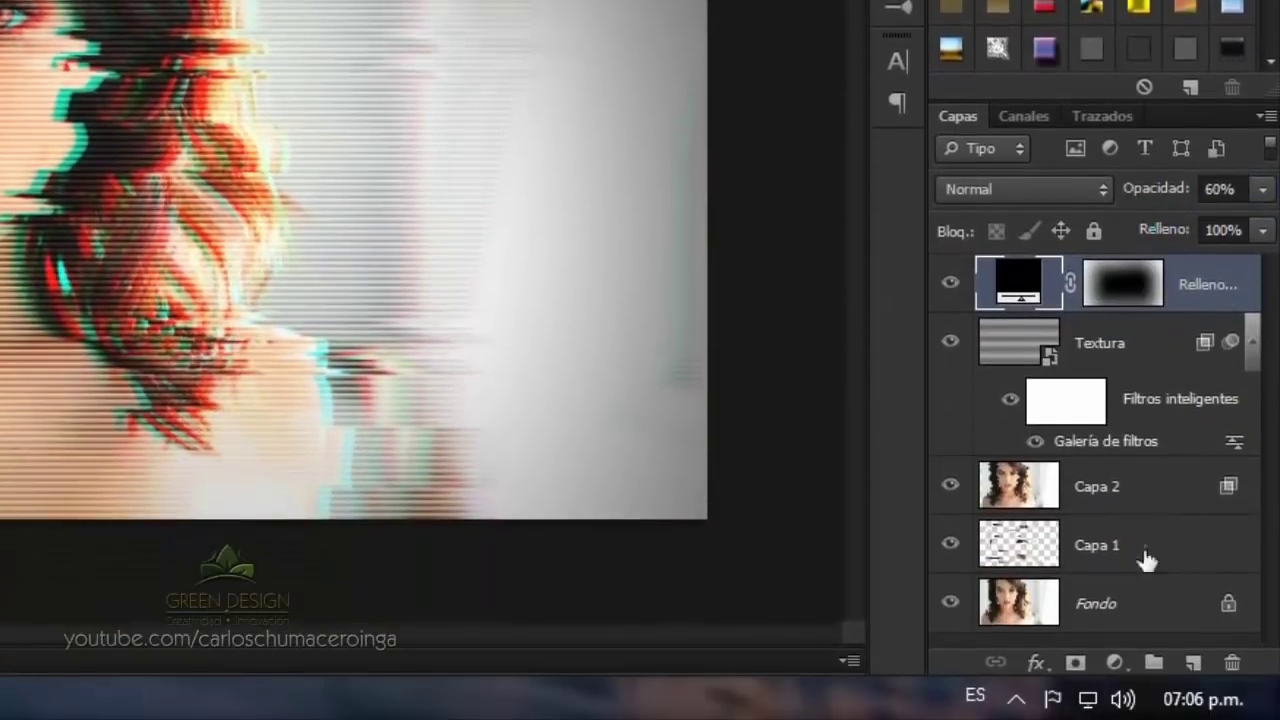
Step: Add a Mapa de degradado from the Negro, blanco preset with a dark purple 1a0141 start stop
{"action": "left_click", "coordinate": [1114, 662]}
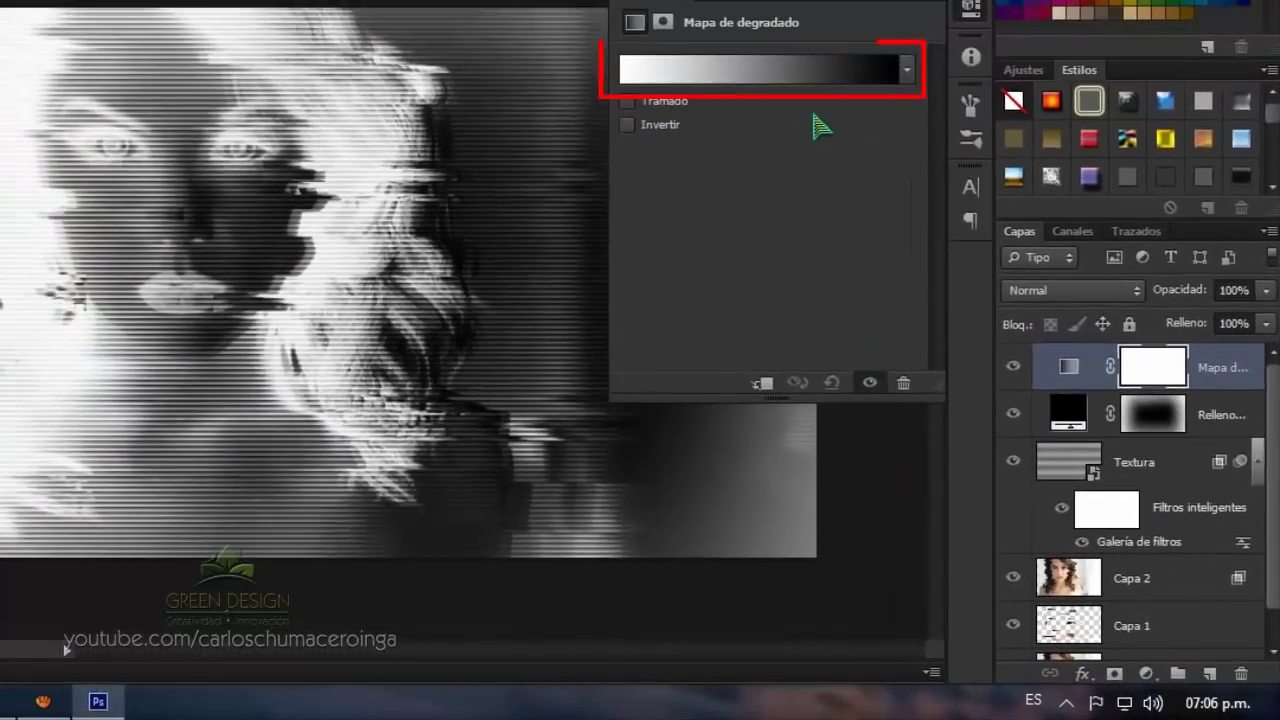
{"action": "left_click", "coordinate": [793, 84]}
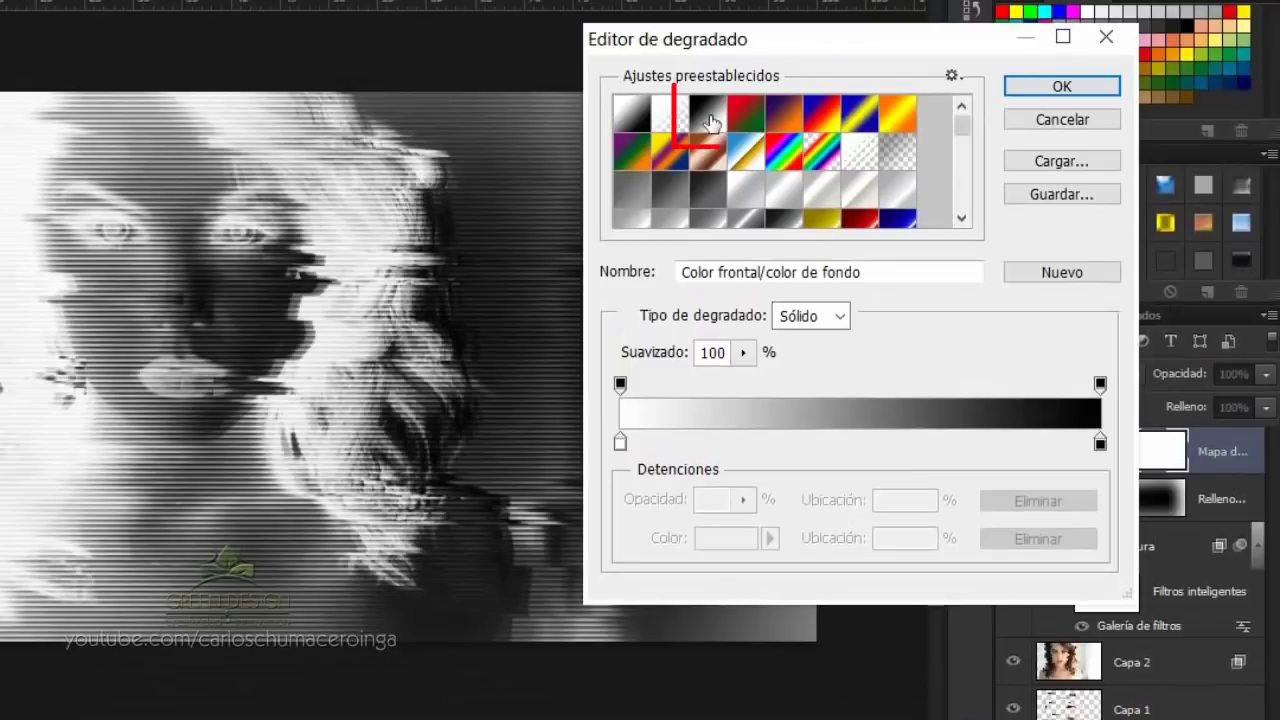
{"action": "left_click", "coordinate": [711, 122]}
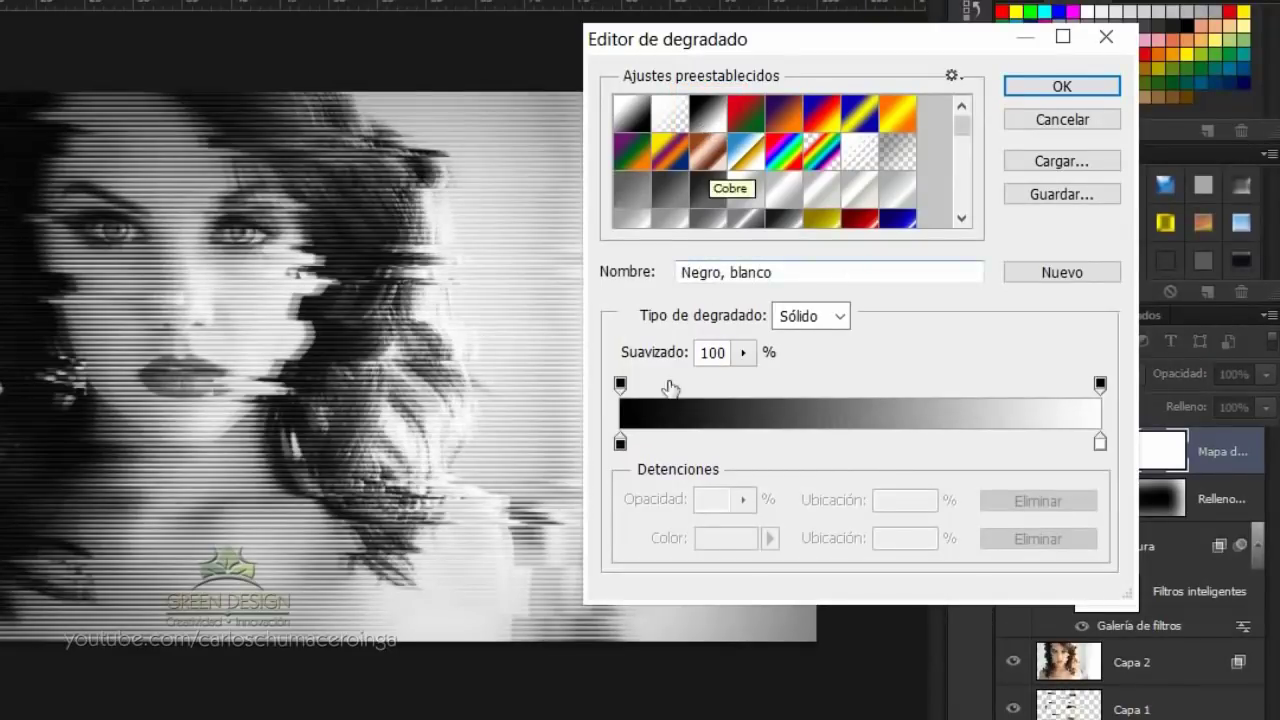
{"action": "left_click", "coordinate": [620, 442]}
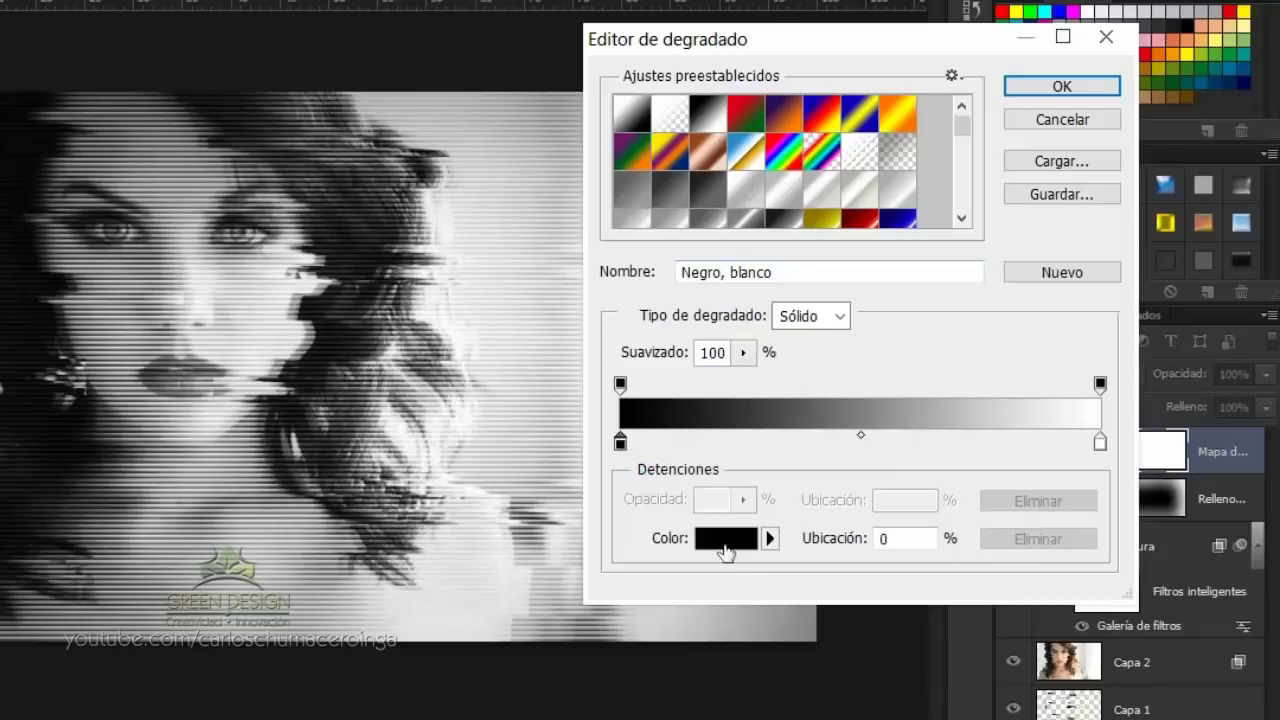
{"action": "left_click", "coordinate": [724, 540]}
{"action": "double_click", "coordinate": [975, 457]}
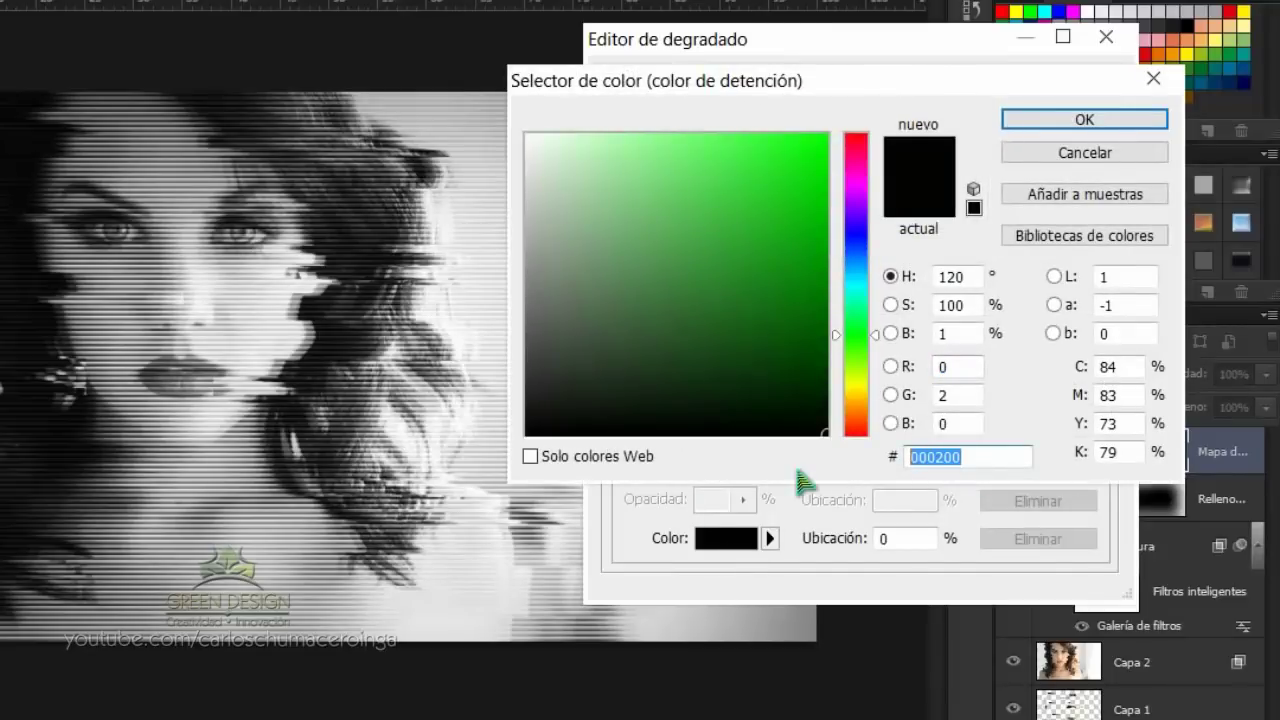
{"action": "type", "text": "1"}
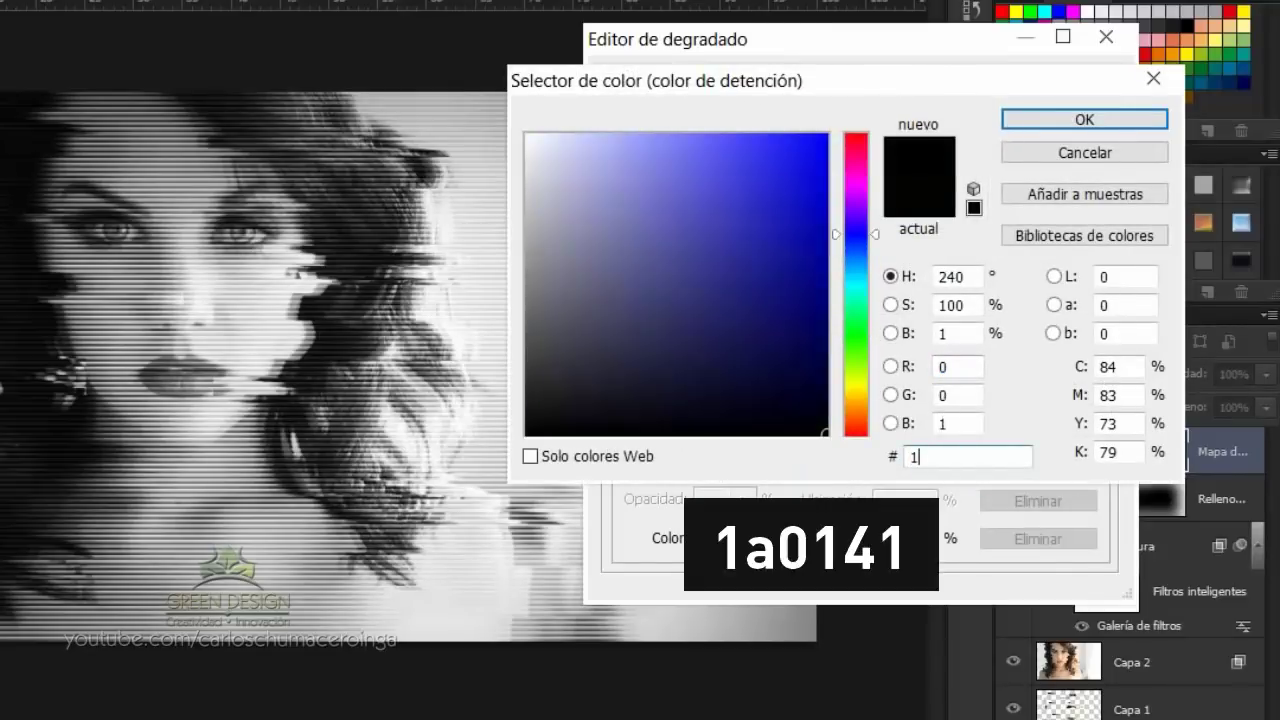
{"action": "type", "text": "a01"}
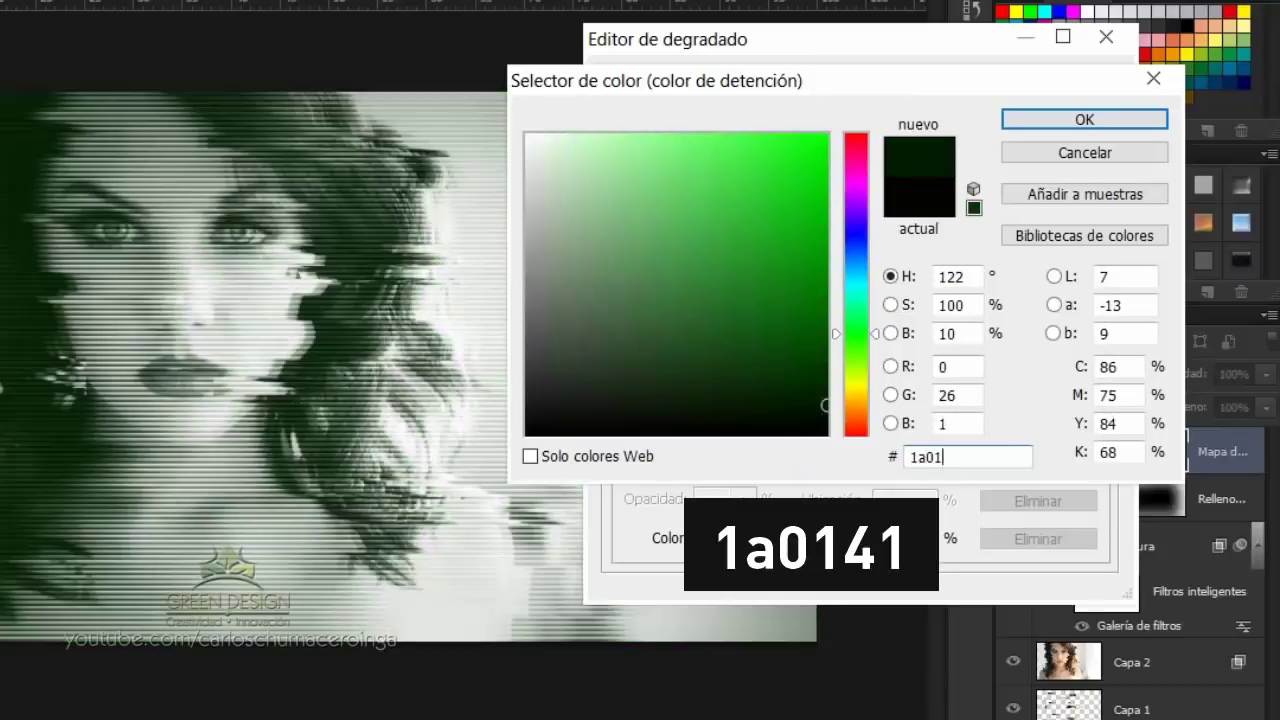
{"action": "type", "text": "41"}
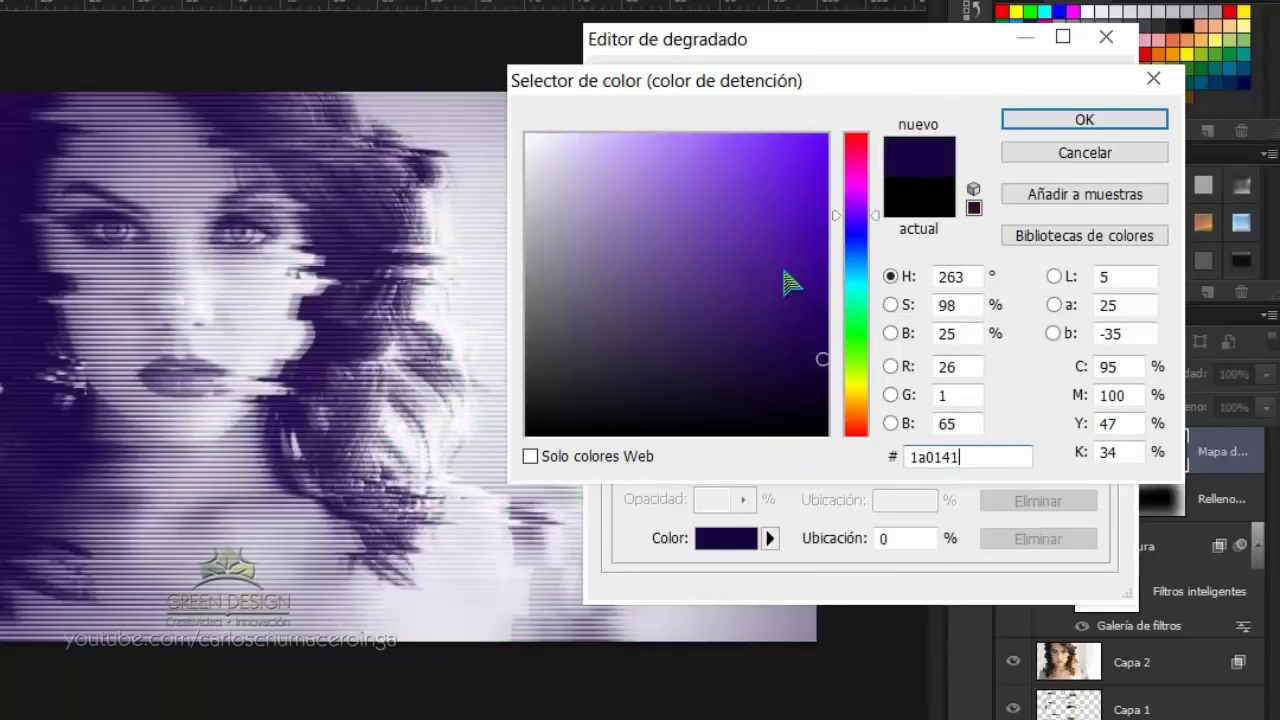
{"action": "left_click", "coordinate": [1010, 120]}
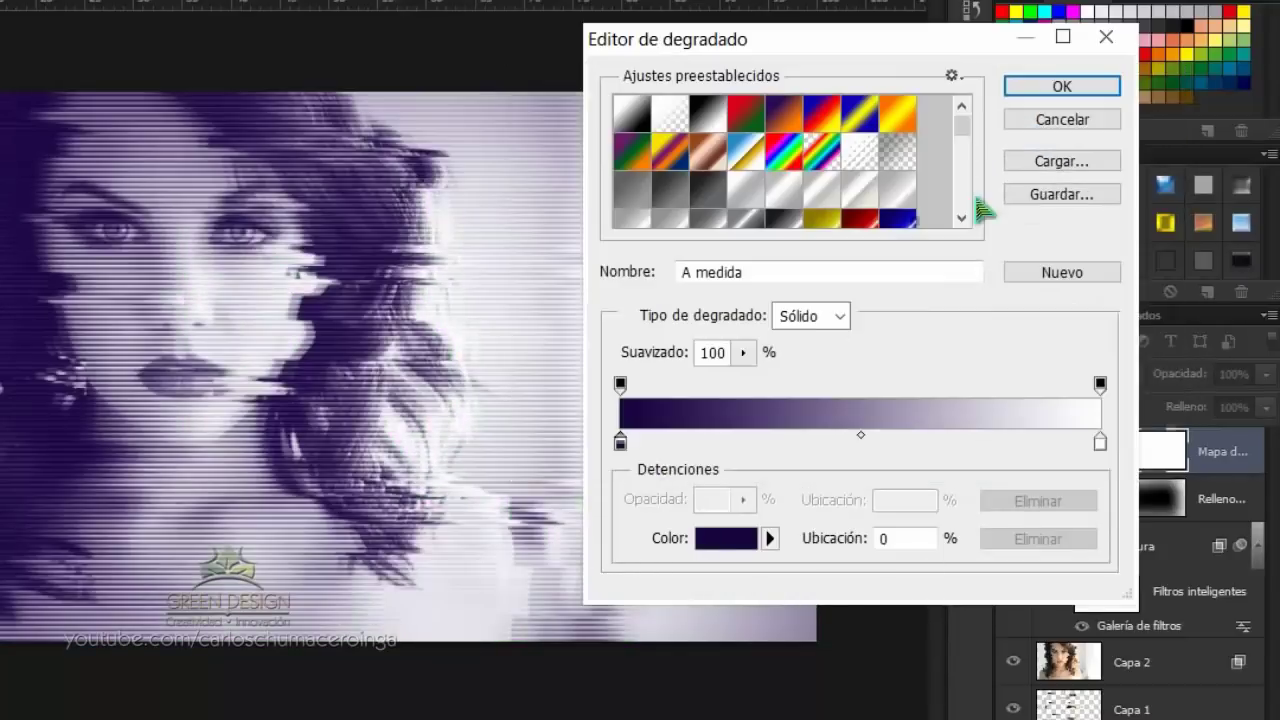
Step: Set the gradient's end stop to orange ba6514 and apply the gradient
{"action": "left_click", "coordinate": [1100, 442]}
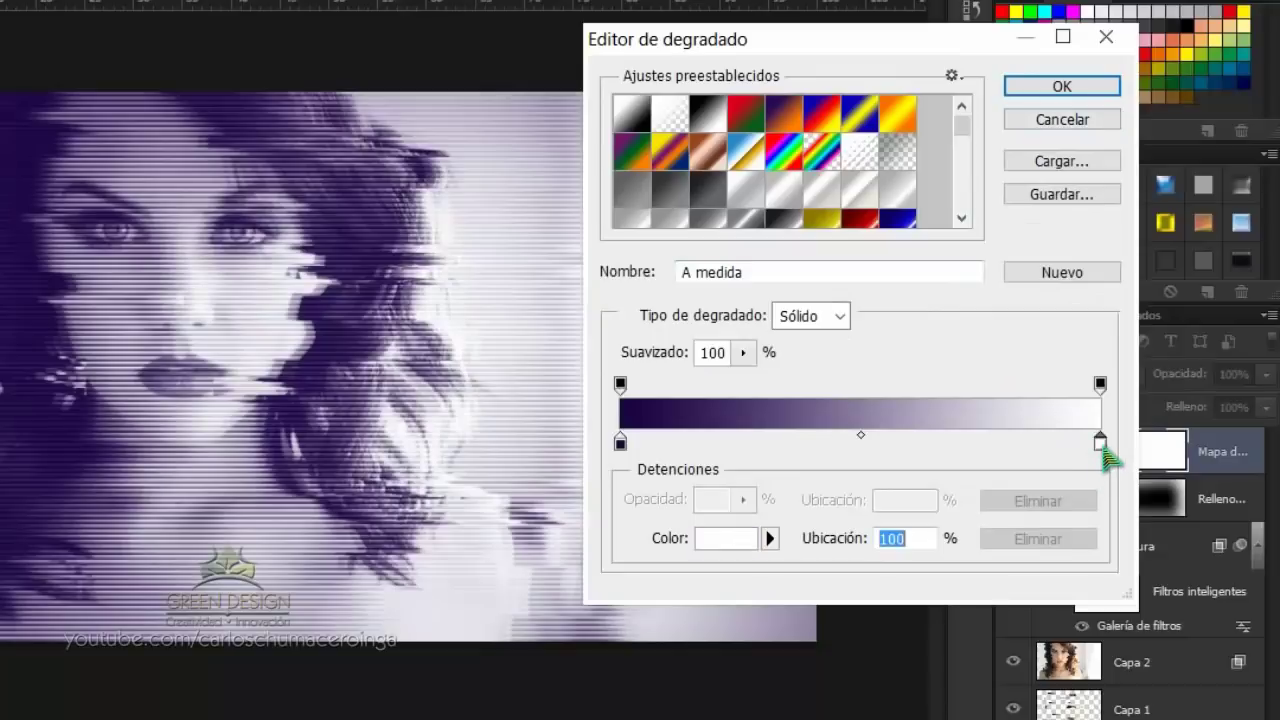
{"action": "left_click", "coordinate": [735, 544]}
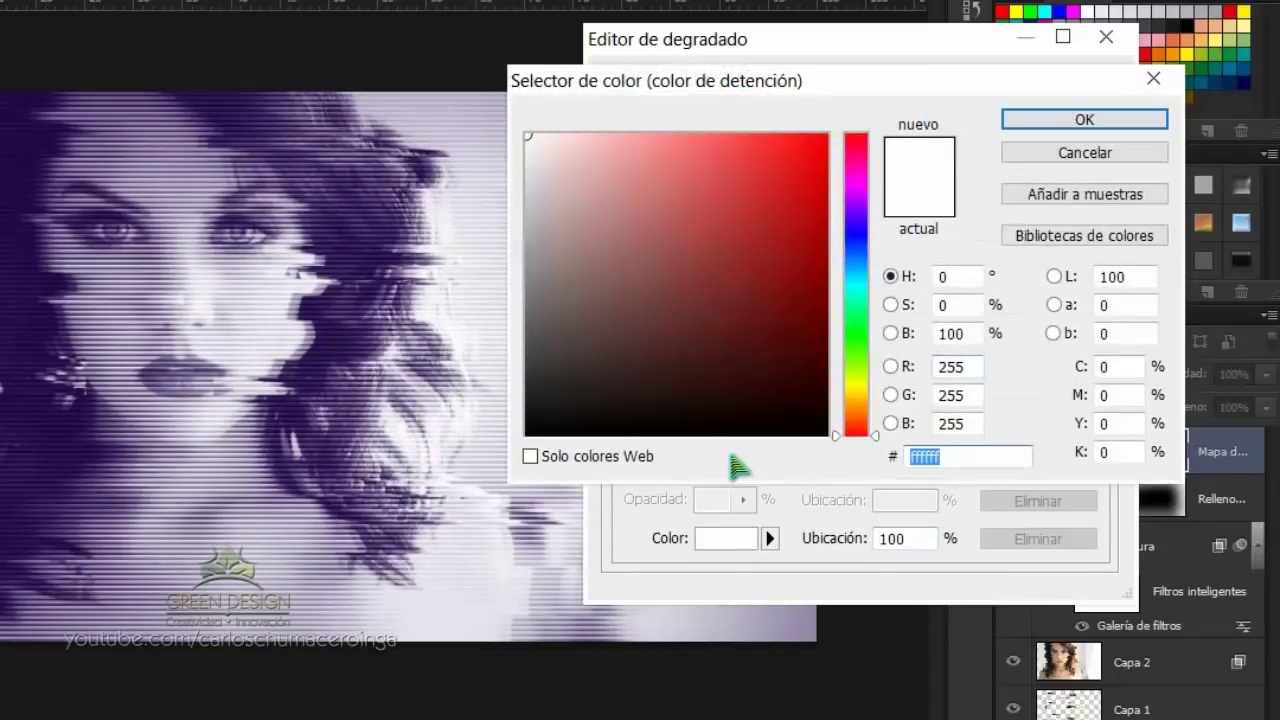
{"action": "type", "text": "b"}
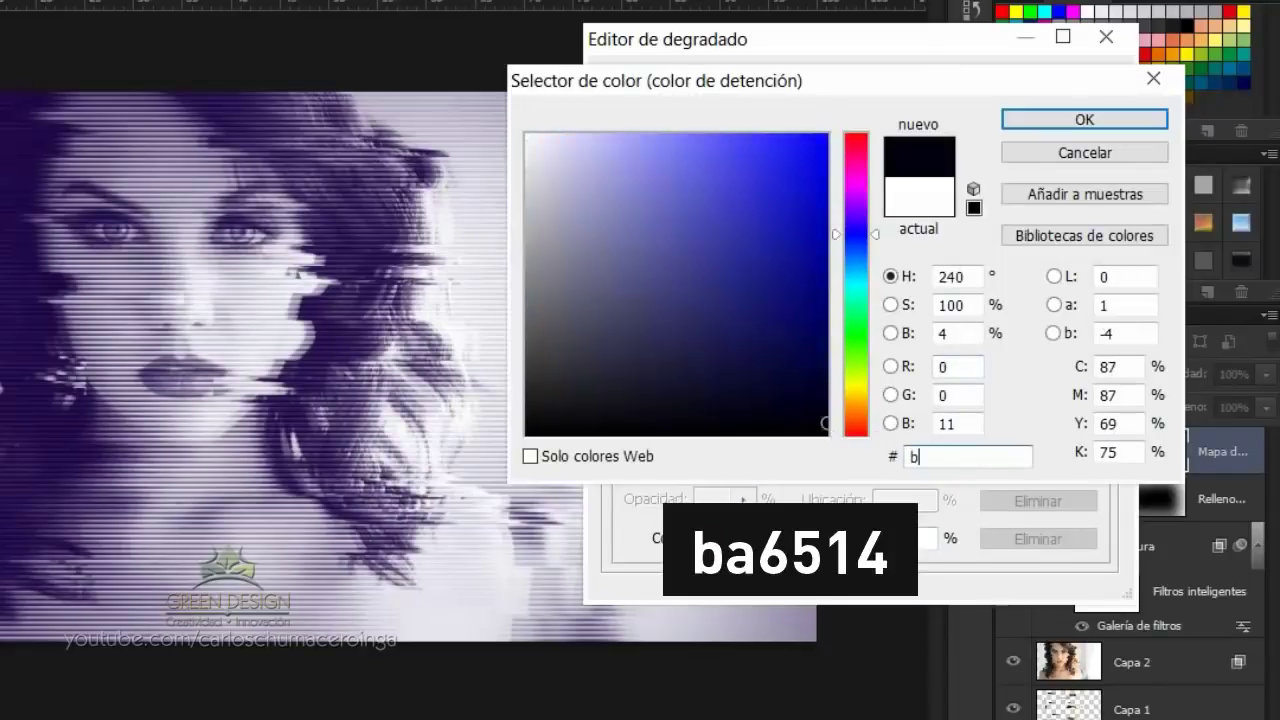
{"action": "type", "text": "a651"}
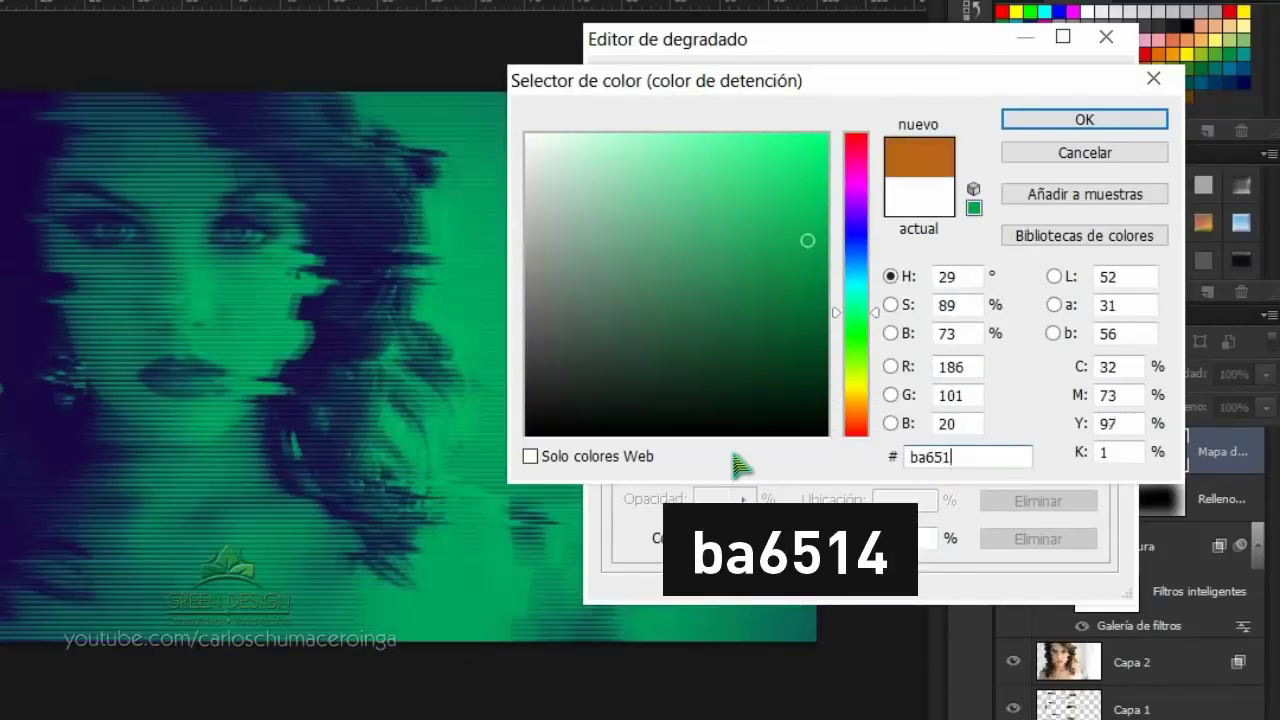
{"action": "type", "text": "4"}
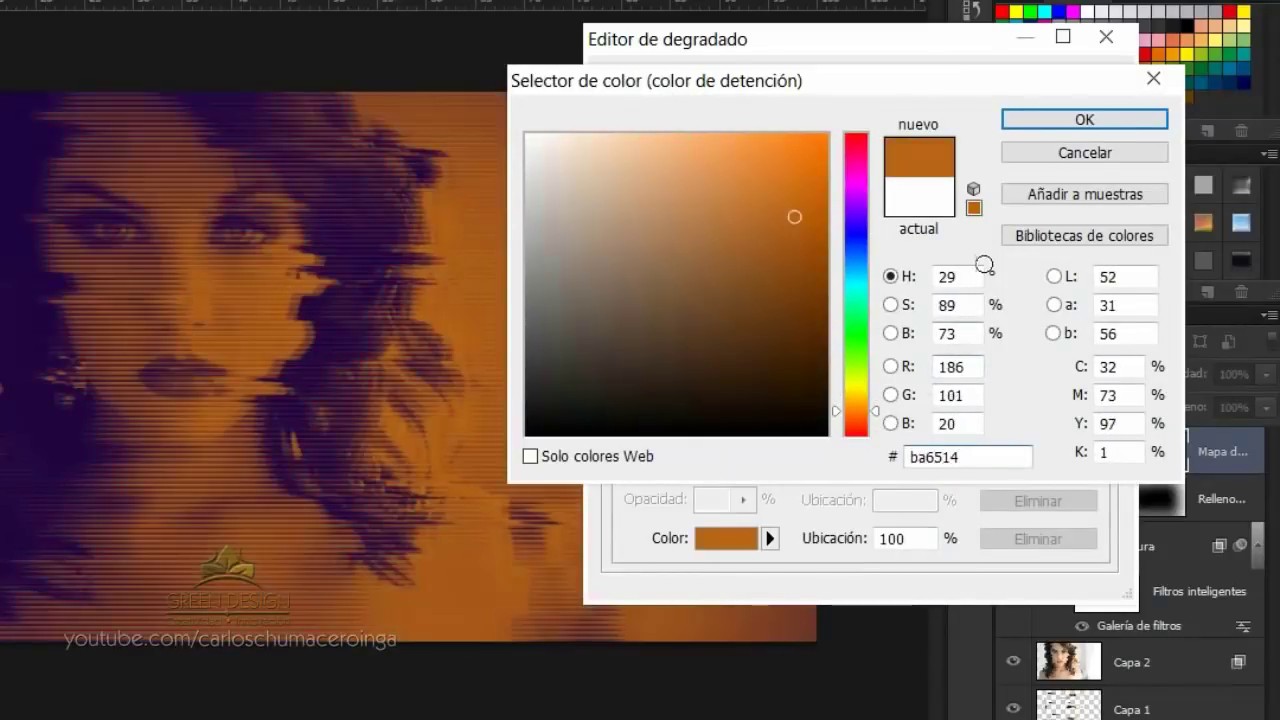
{"action": "left_click", "coordinate": [1008, 122]}
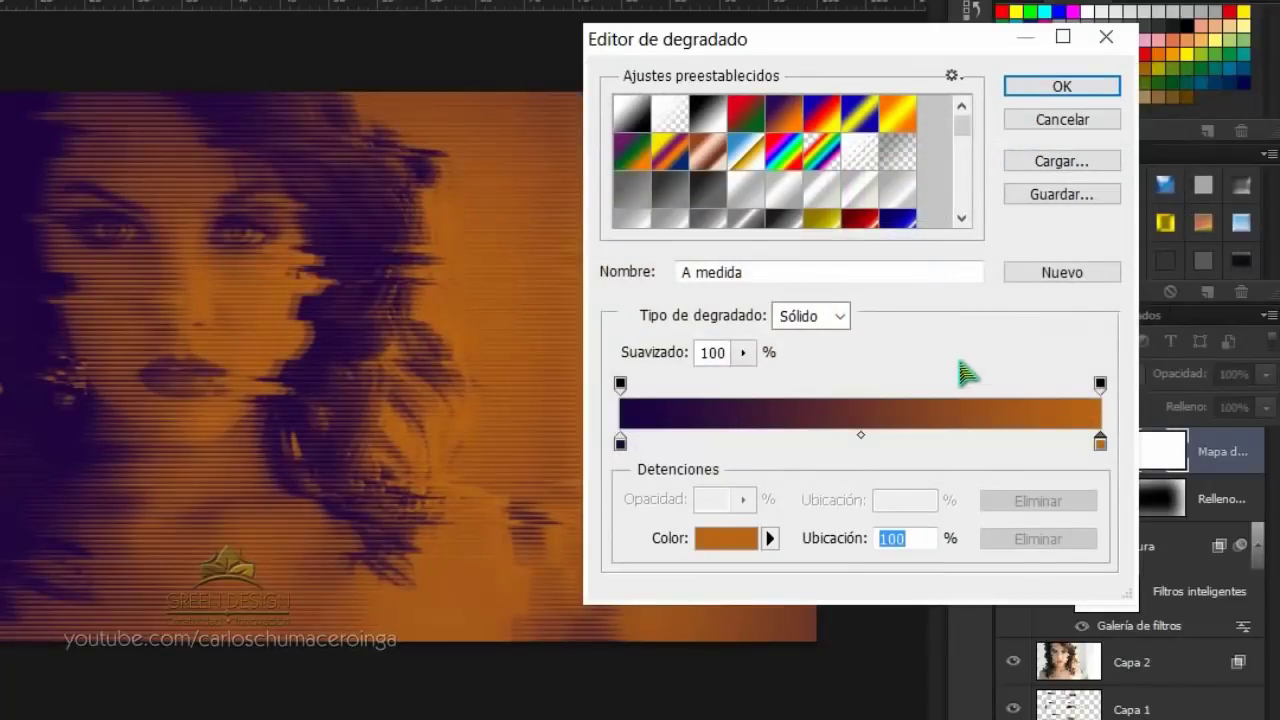
{"action": "left_click", "coordinate": [1040, 88]}
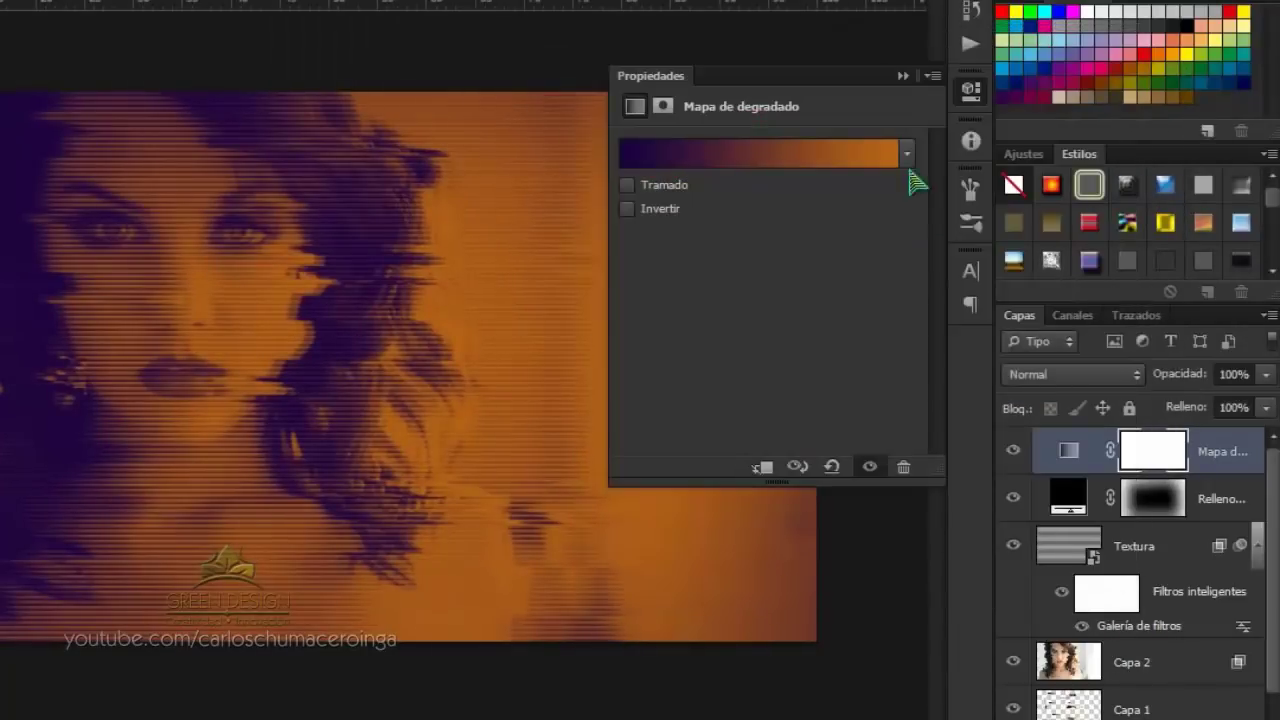
Step: Blend the gradient map in Trama mode at 40% opacity, then minimise Photoshop
{"action": "left_click", "coordinate": [903, 76]}
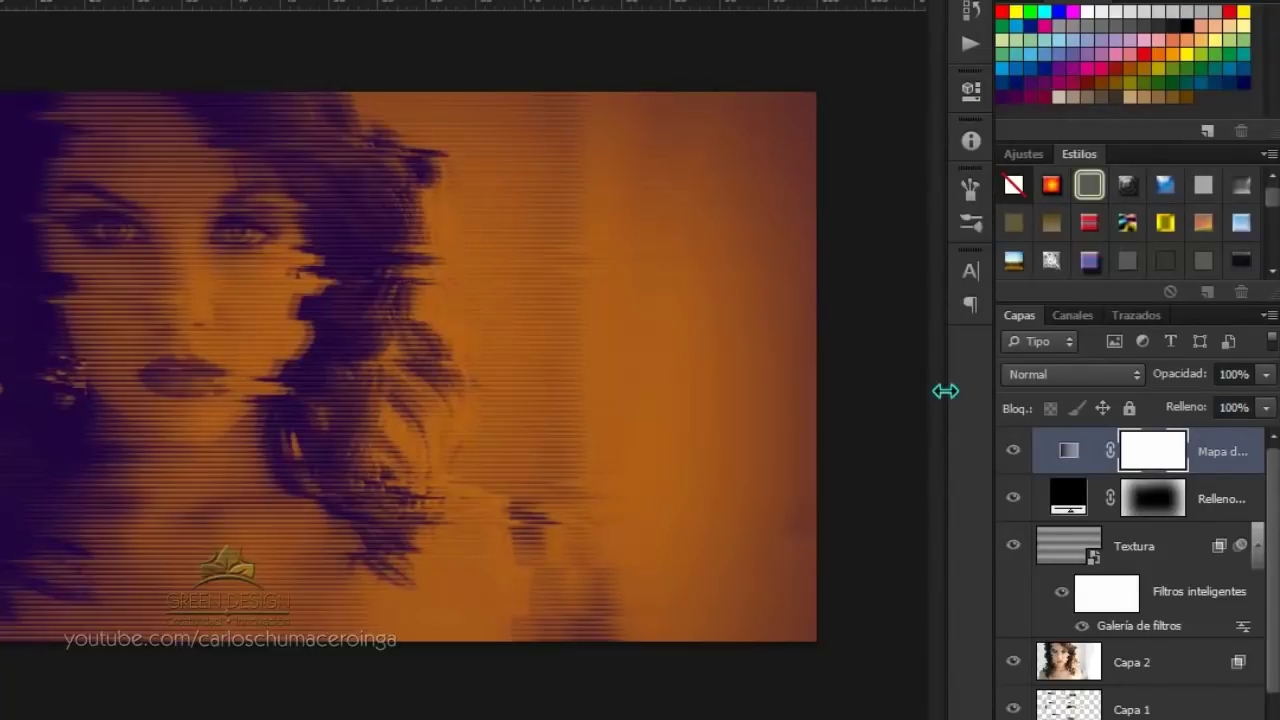
{"action": "left_click", "coordinate": [1078, 377]}
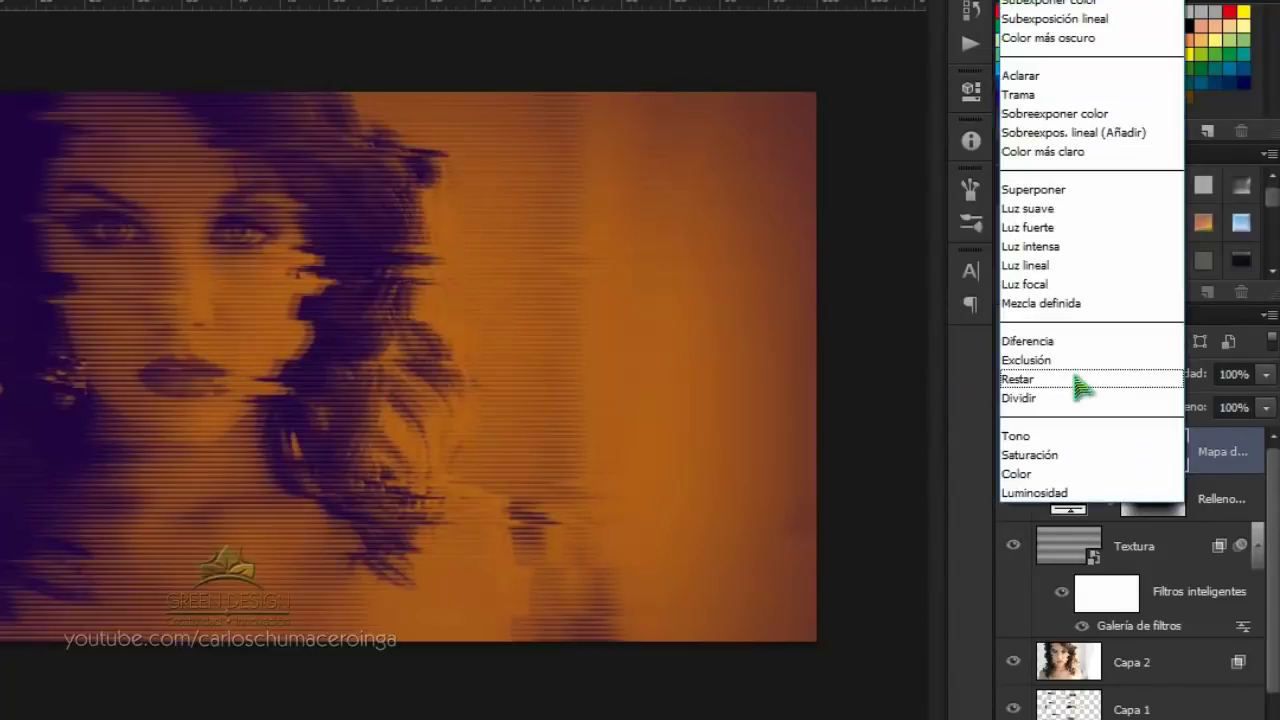
{"action": "left_click", "coordinate": [1031, 95]}
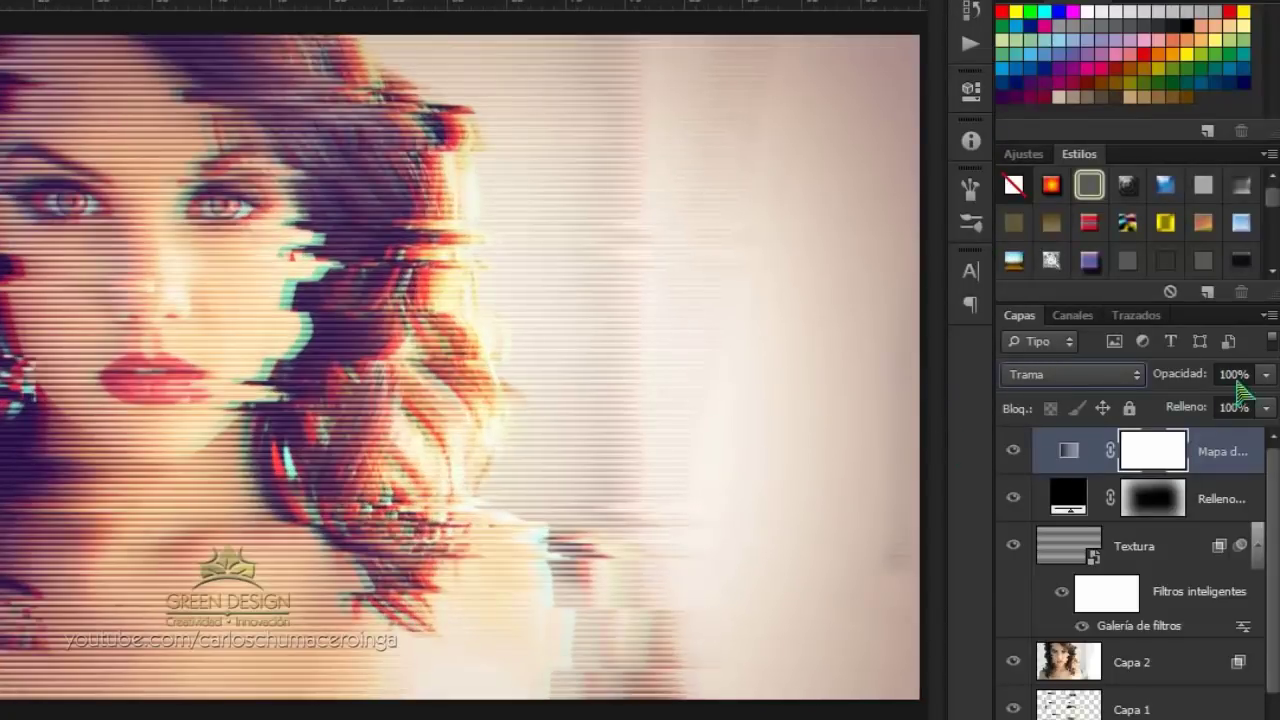
{"action": "left_click", "coordinate": [1234, 375]}
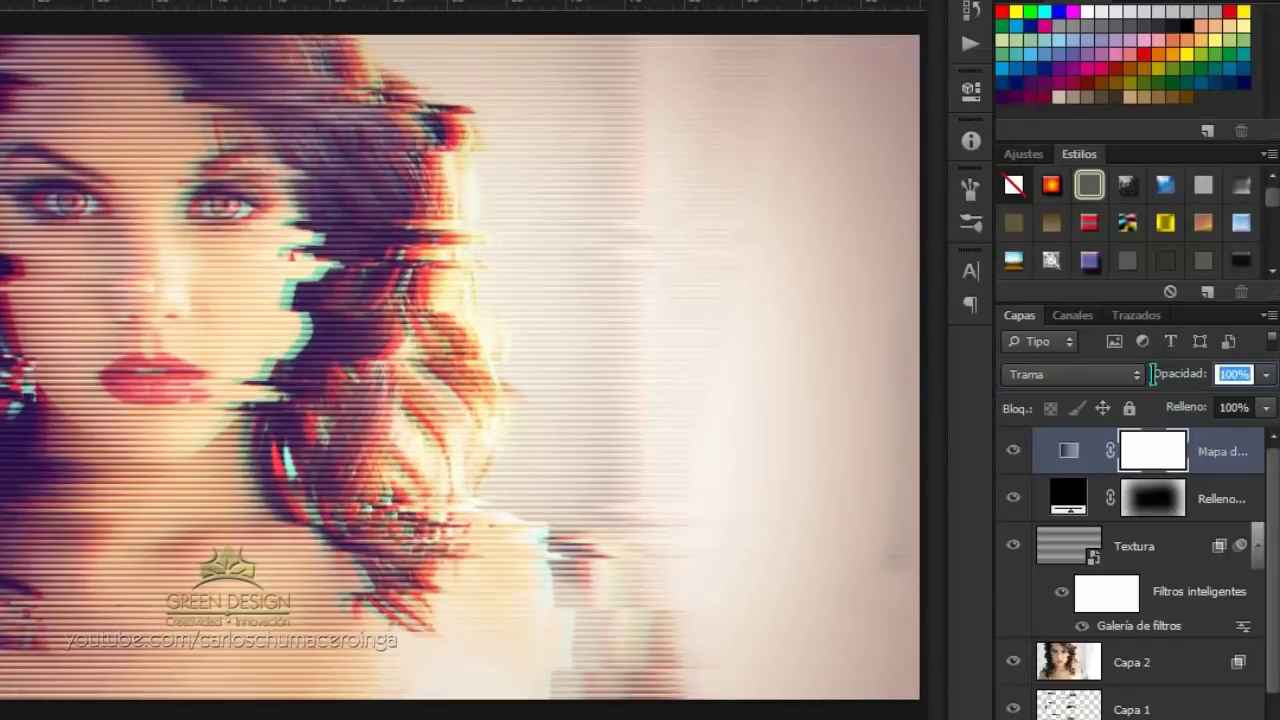
{"action": "type", "text": "40"}
{"action": "key", "text": "Return"}
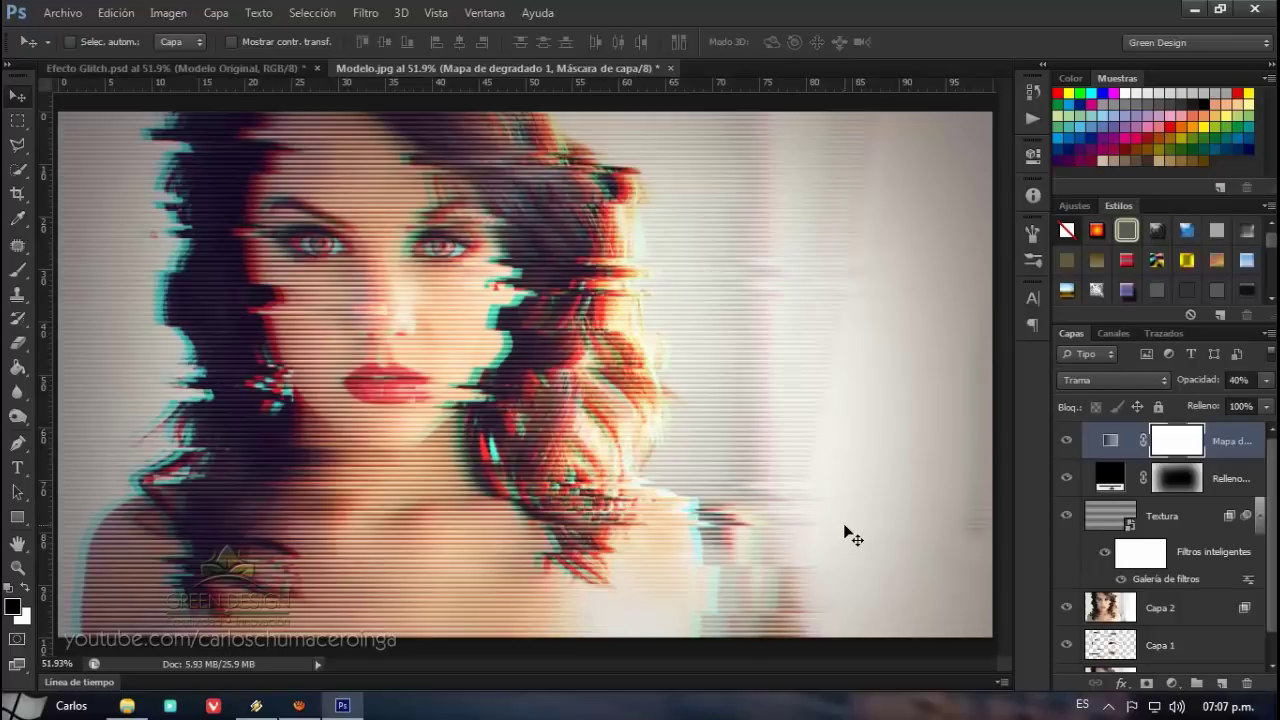
{"action": "left_click", "coordinate": [1193, 9]}
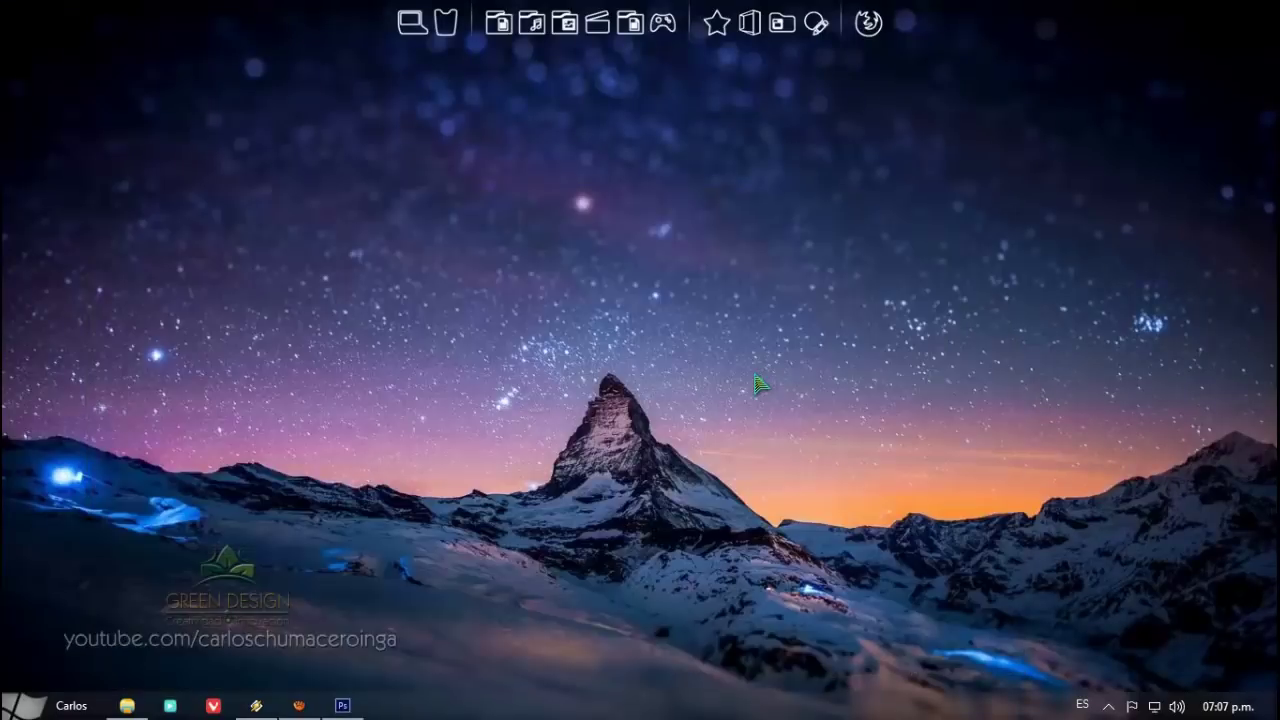